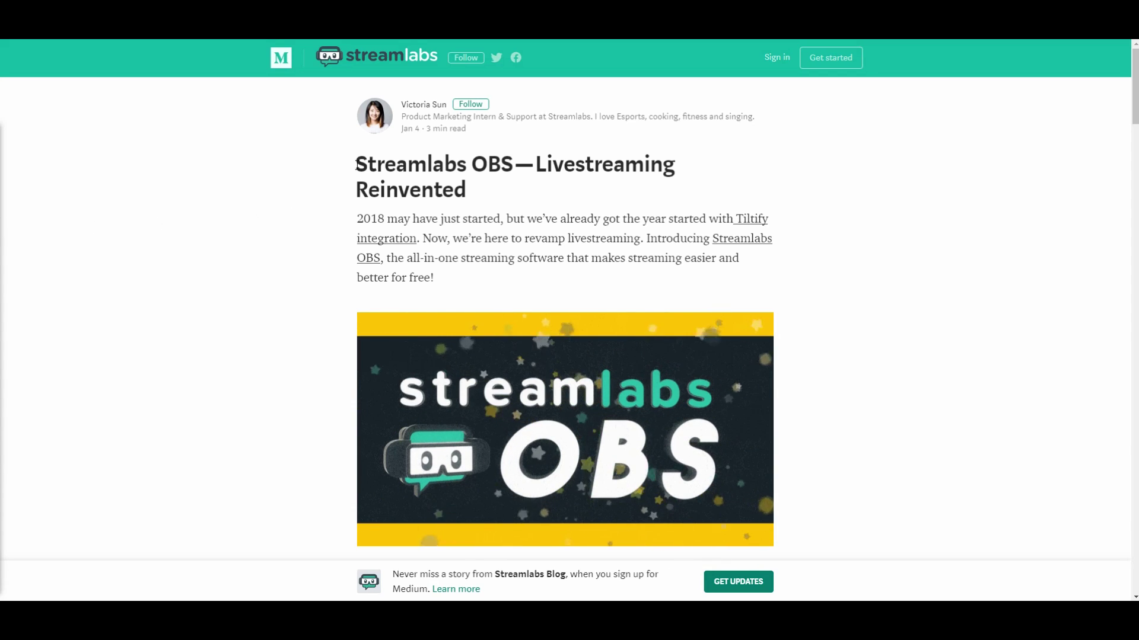
Read through the Medium launch article and follow its 'Install Streamlabs OBS here' link
left_click_drag(356, 164, 468, 191)
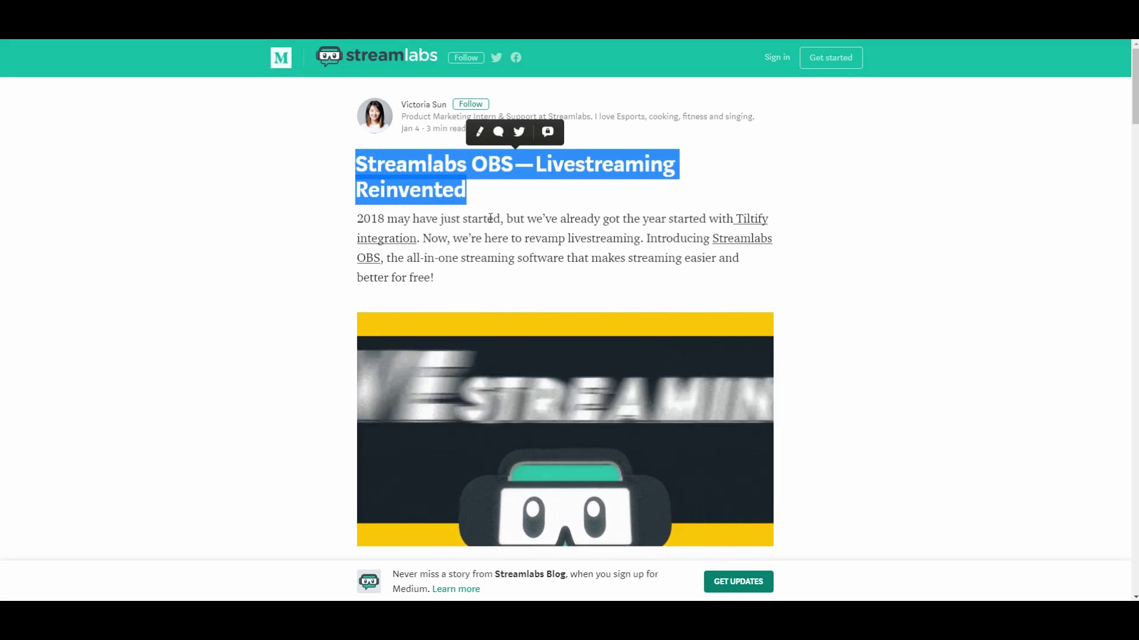
left_click(309, 213)
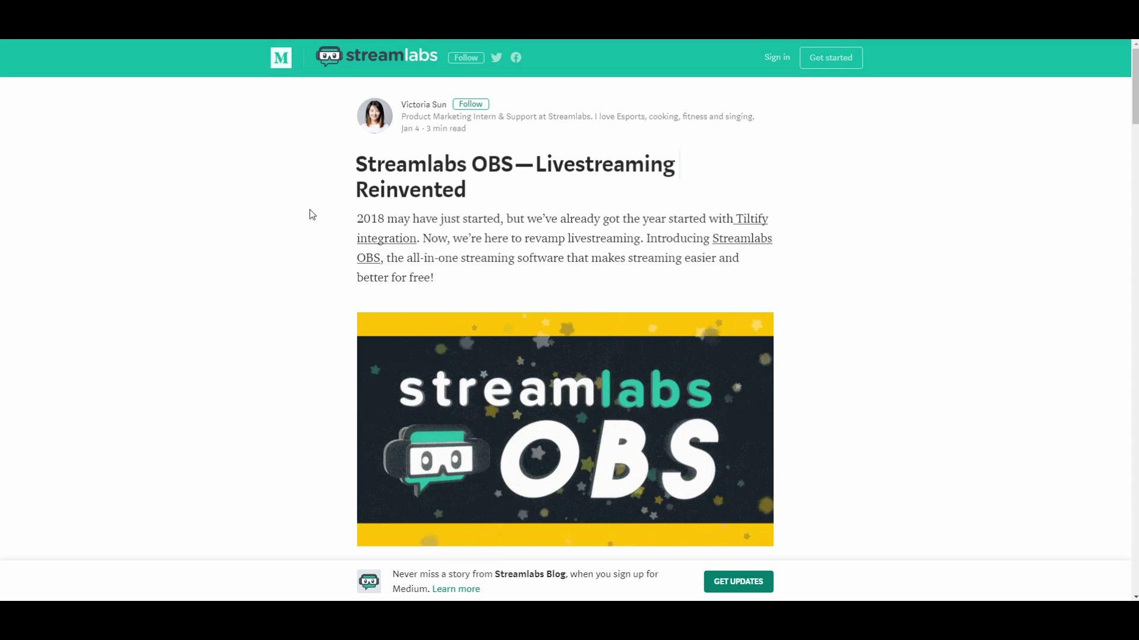
scroll(309, 211, "down", 7)
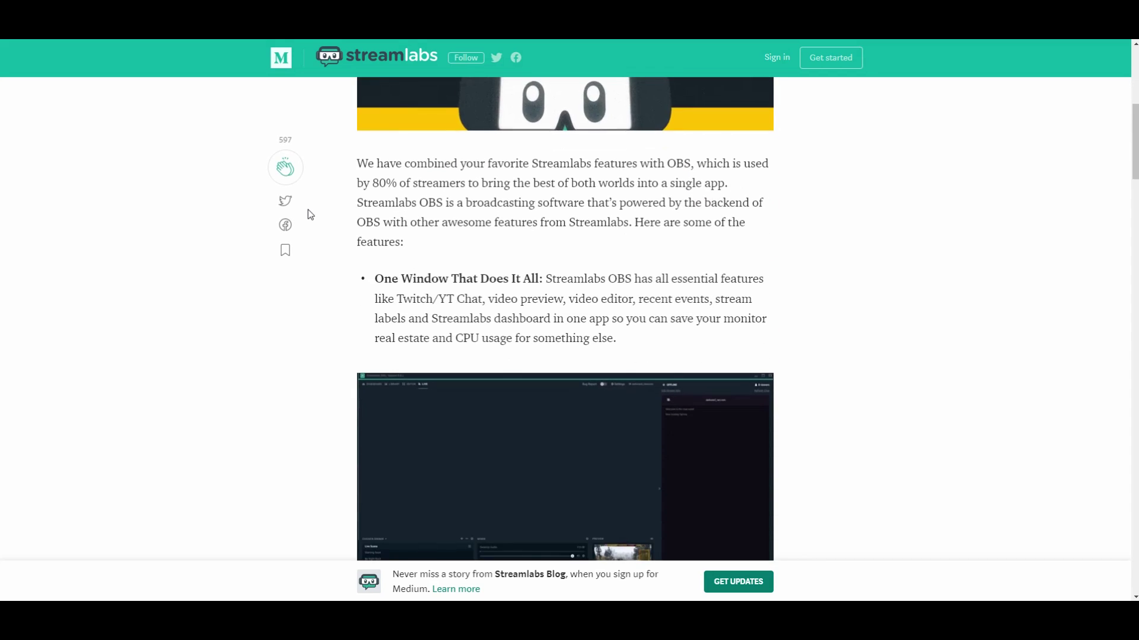
scroll(308, 210, "down", 2)
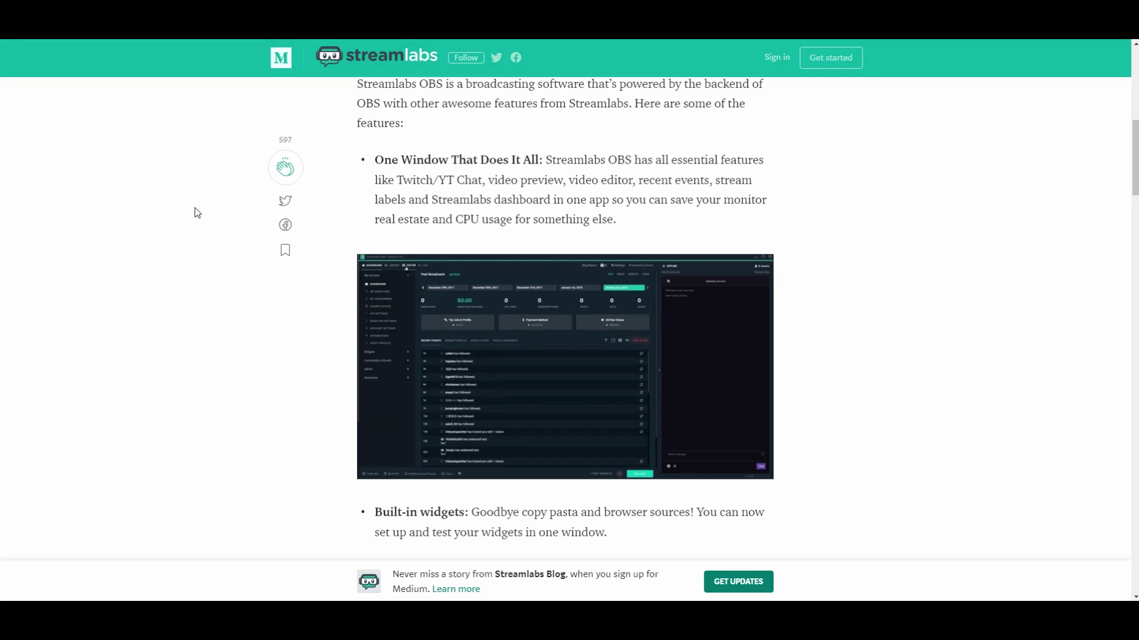
scroll(197, 212, "down", 6)
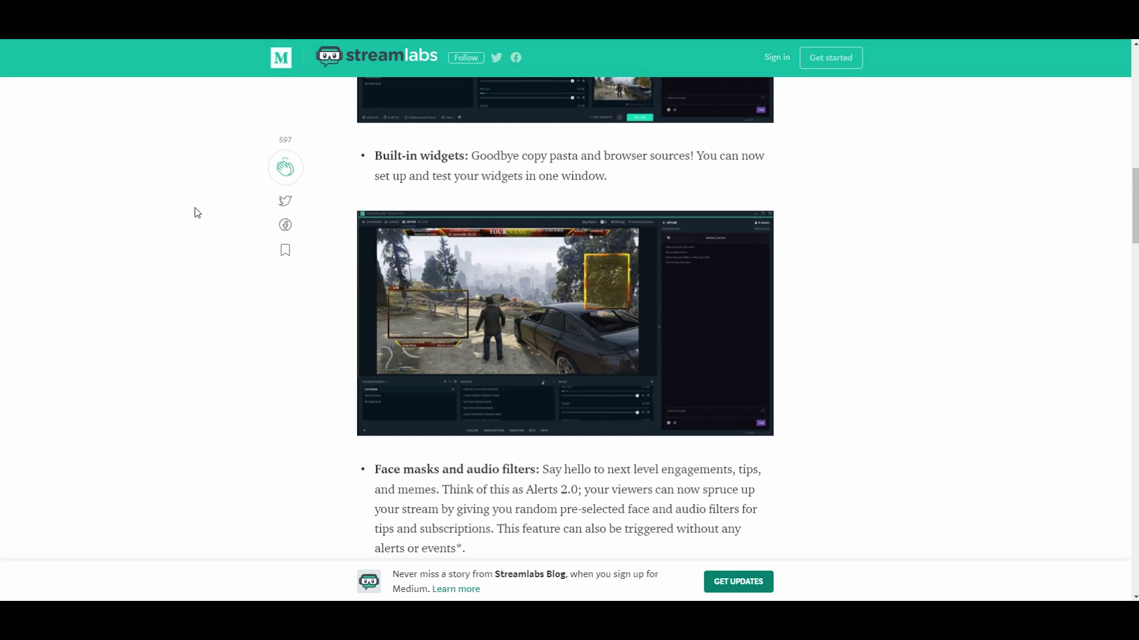
scroll(197, 213, "down", 6)
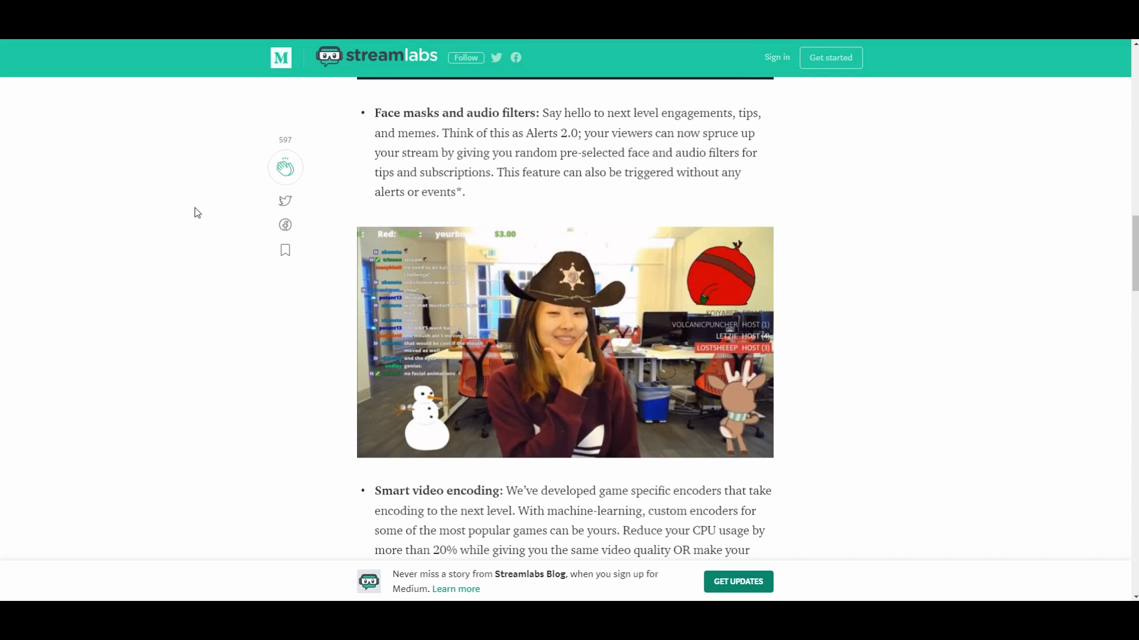
scroll(198, 213, "down", 4)
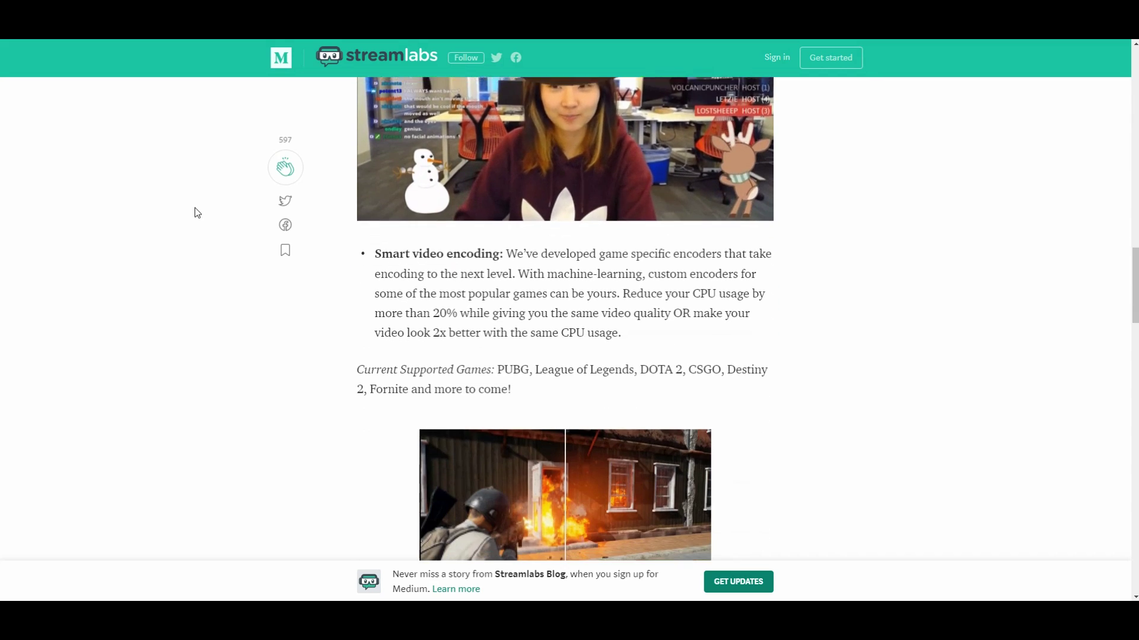
scroll(197, 213, "down", 1)
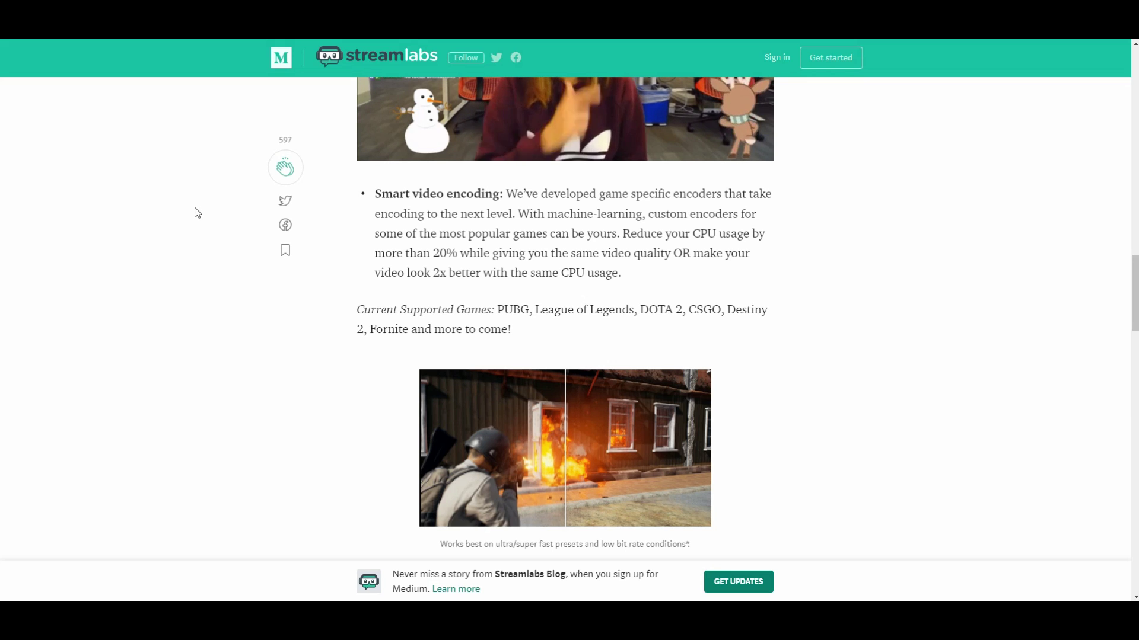
scroll(197, 213, "down", 1)
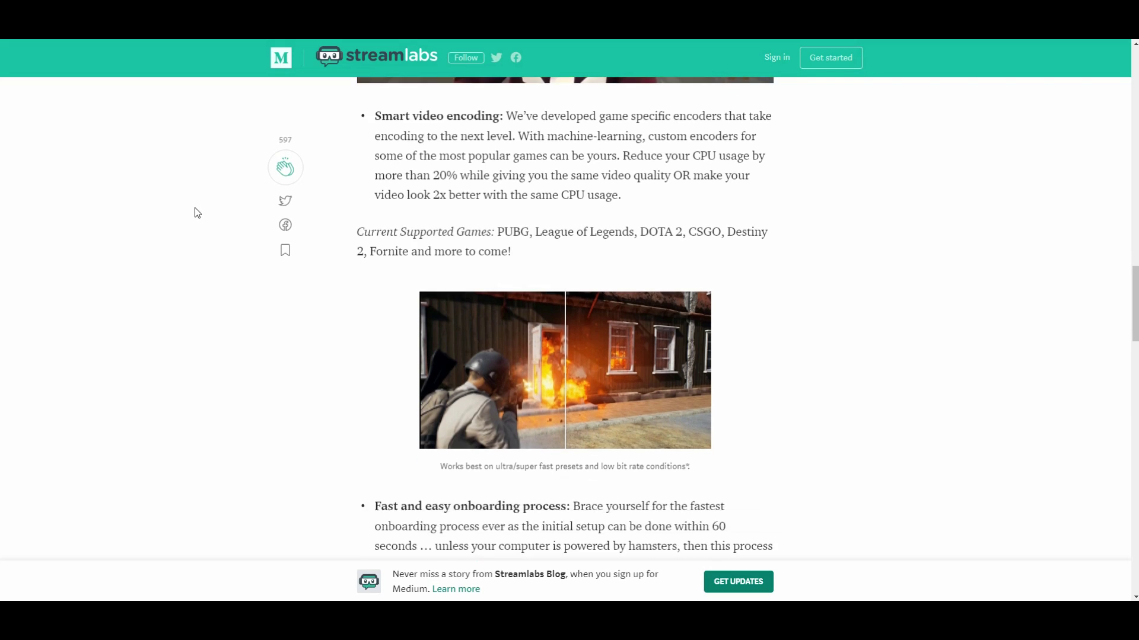
scroll(198, 213, "down", 5)
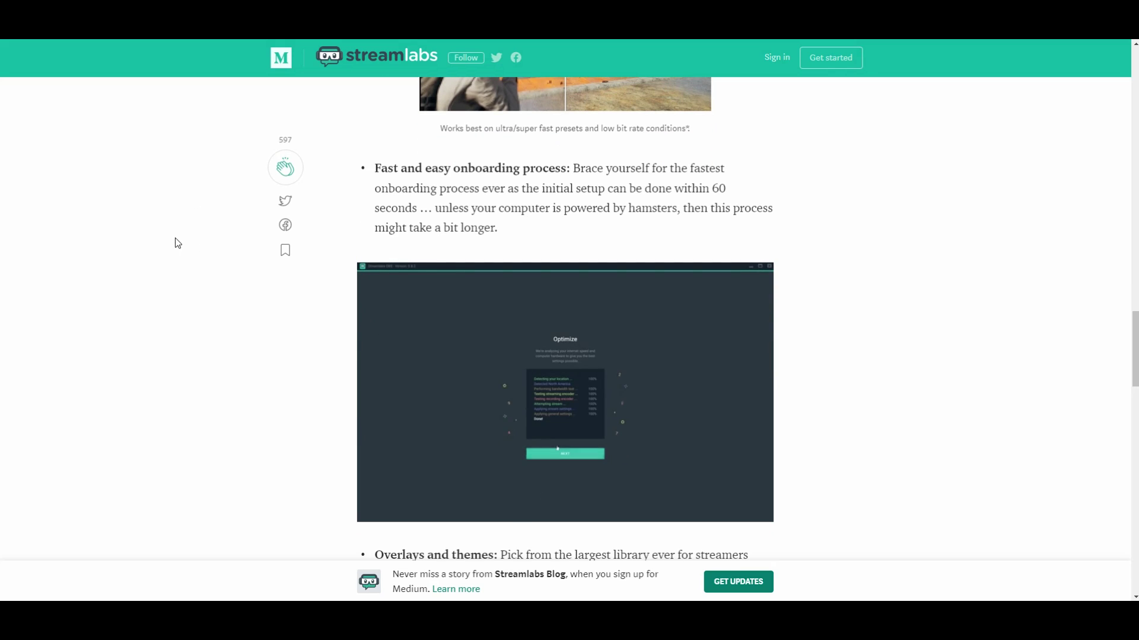
scroll(176, 239, "down", 7)
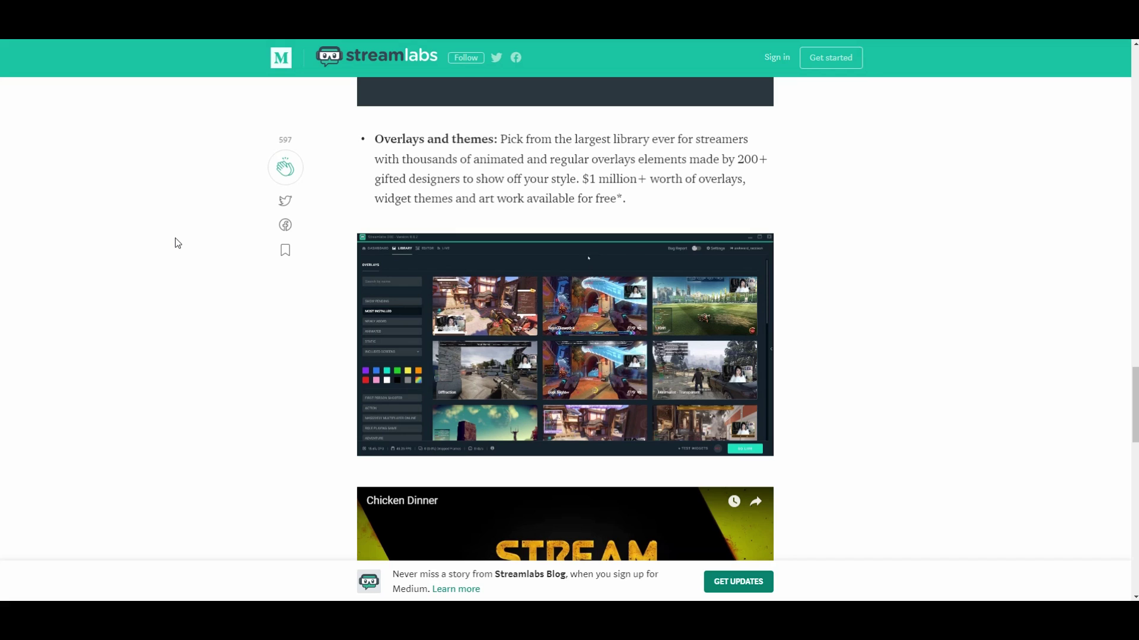
scroll(175, 239, "down", 6)
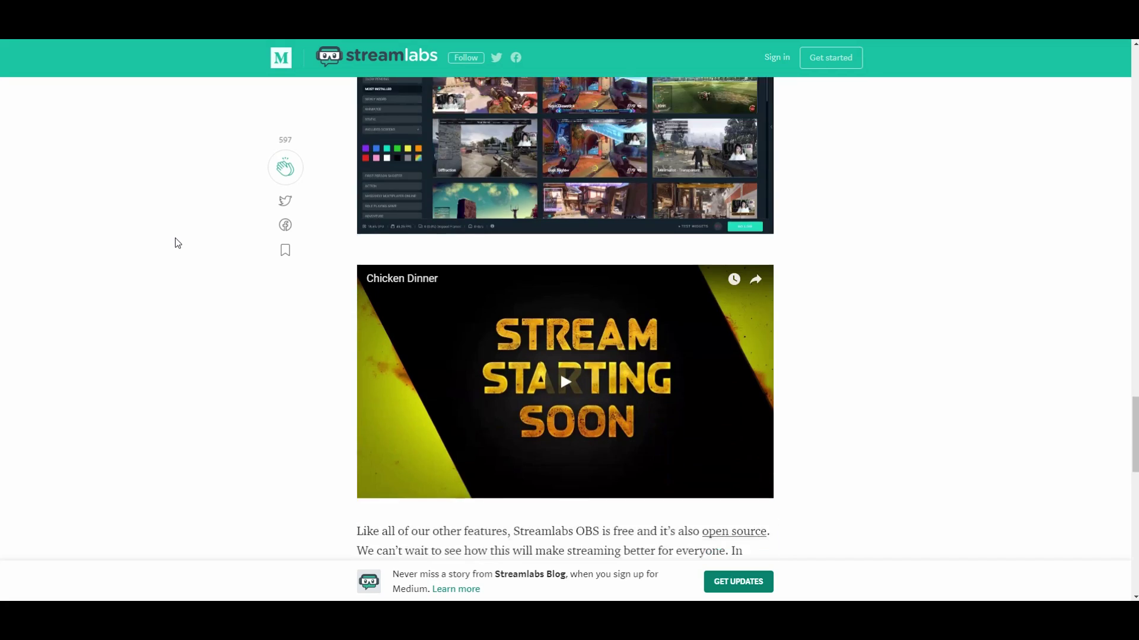
scroll(176, 243, "down", 1)
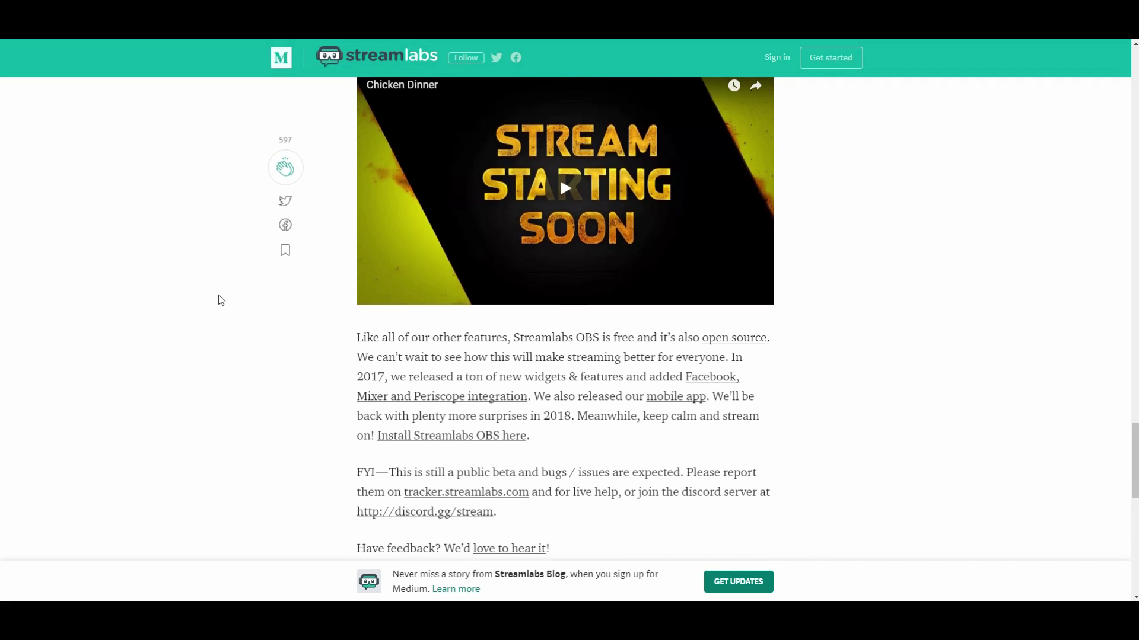
left_click(465, 439)
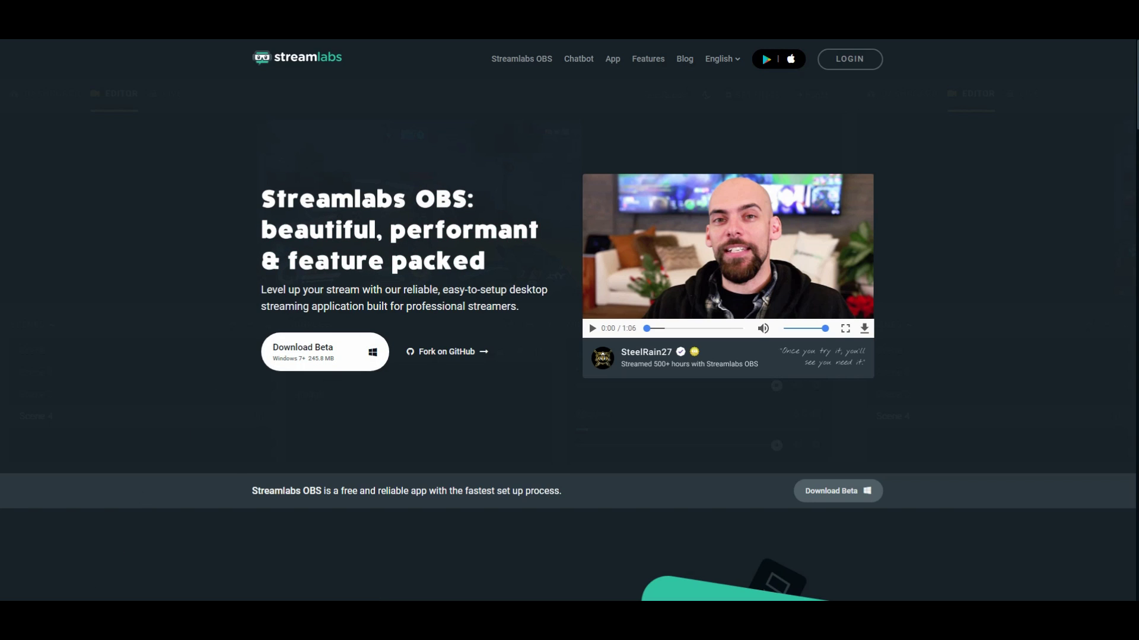
Run the Streamlabs setup found via 'streamlabs' search and accept the license to install 0.8.3
key("super+s")
type("streamlabs")
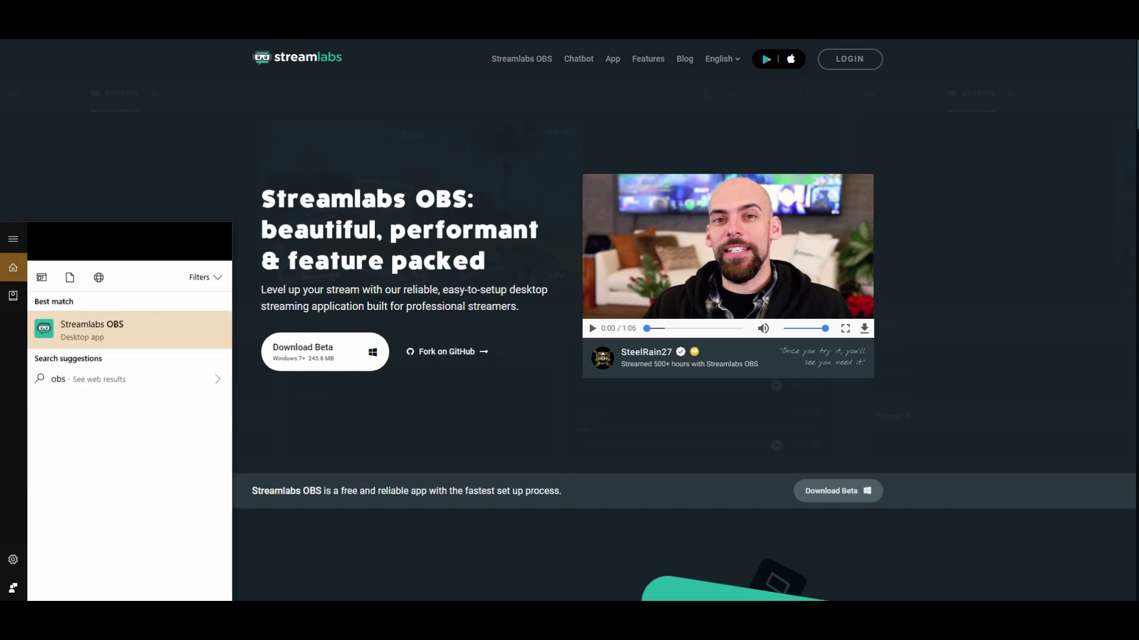
key("Return")
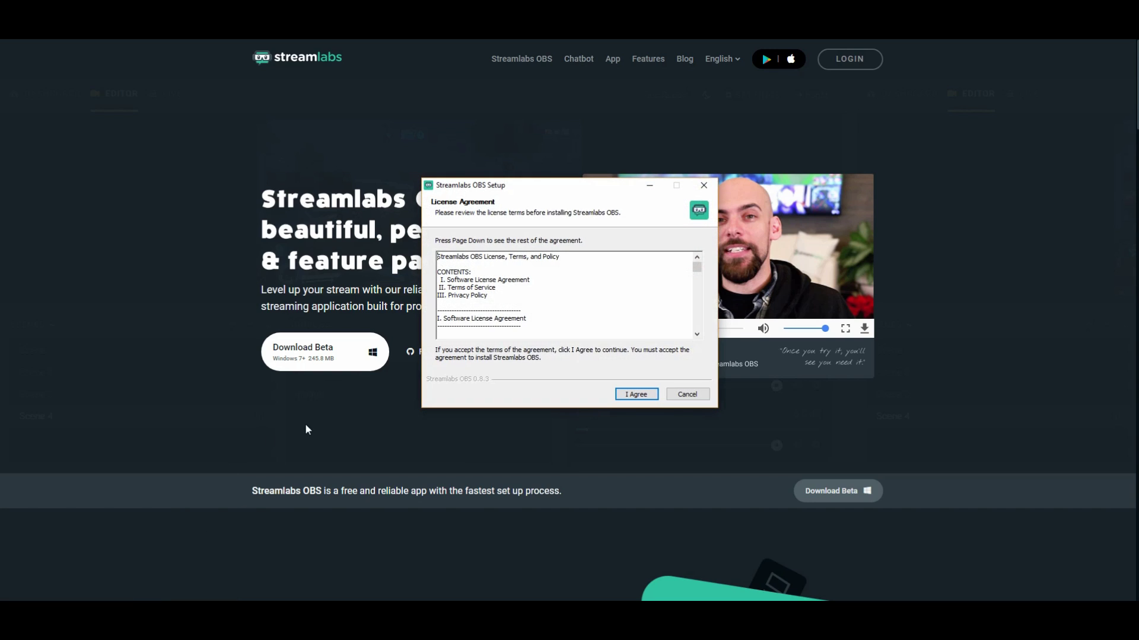
left_click(642, 398)
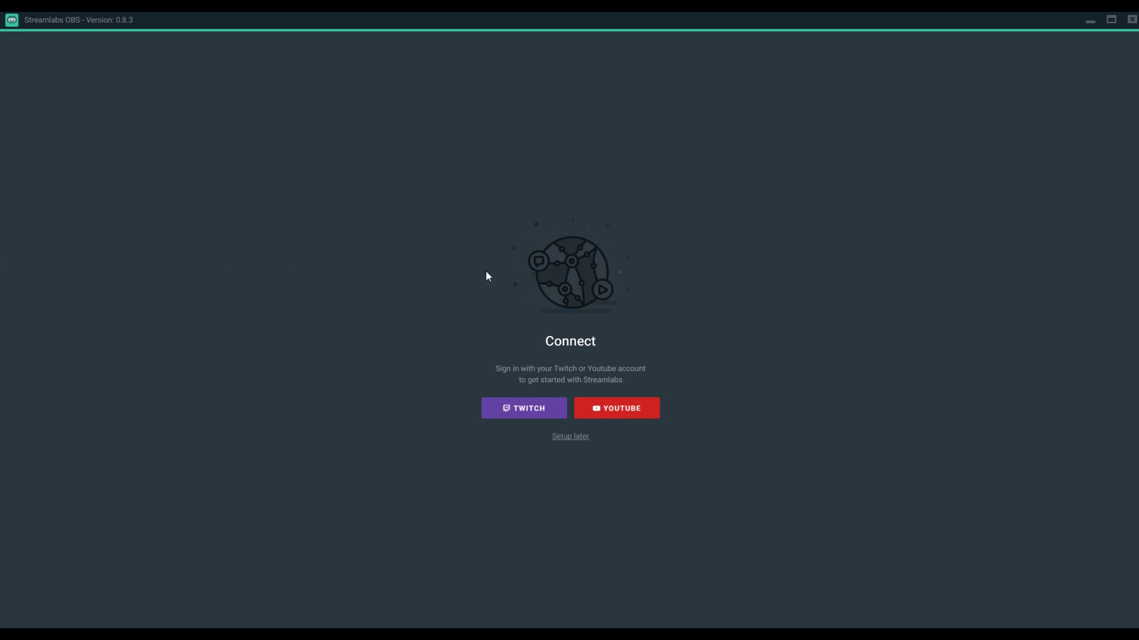
Sign in through Twitch and authorize Streamlabs to use the account
left_click(518, 417)
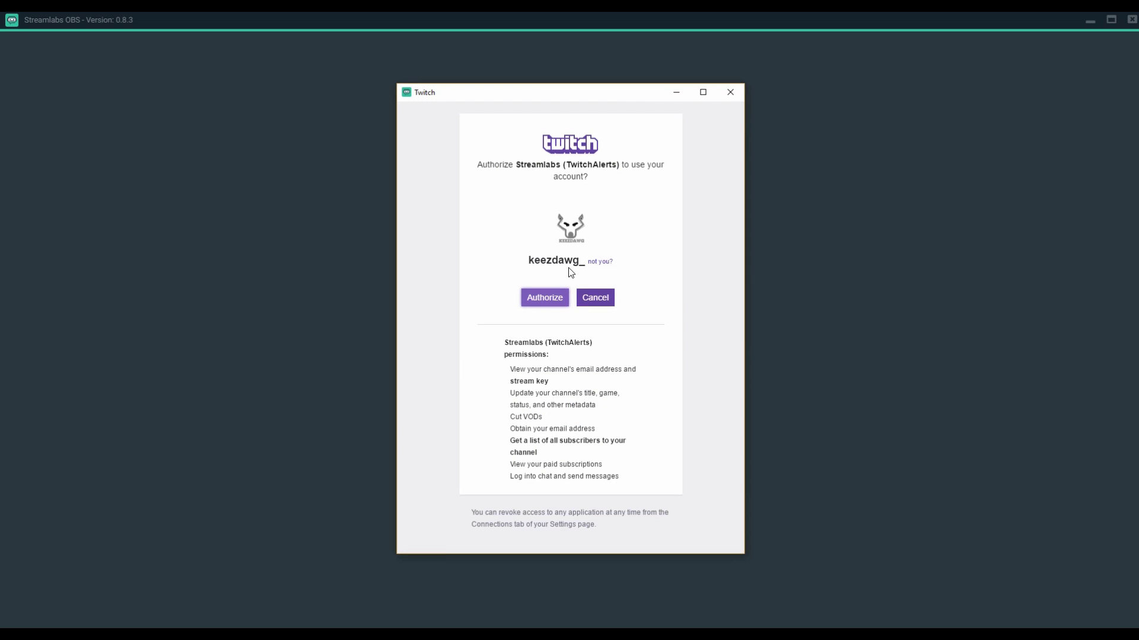
left_click(545, 297)
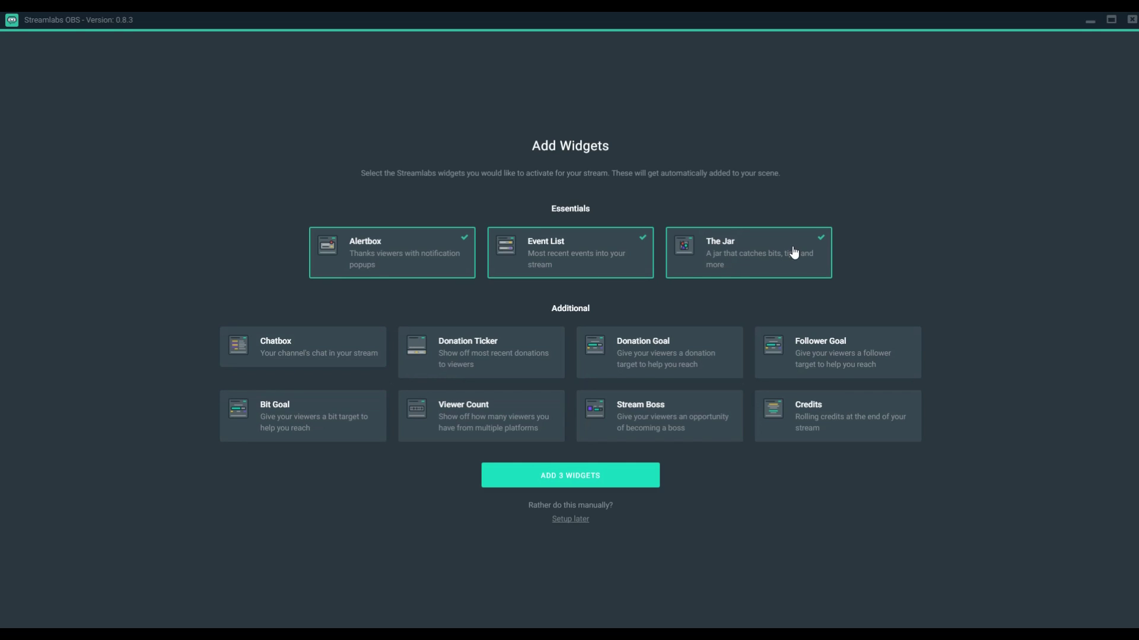
Remove The Jar, keeping Alertbox and Event List, run the optimization, and continue to the Editor
left_click(821, 242)
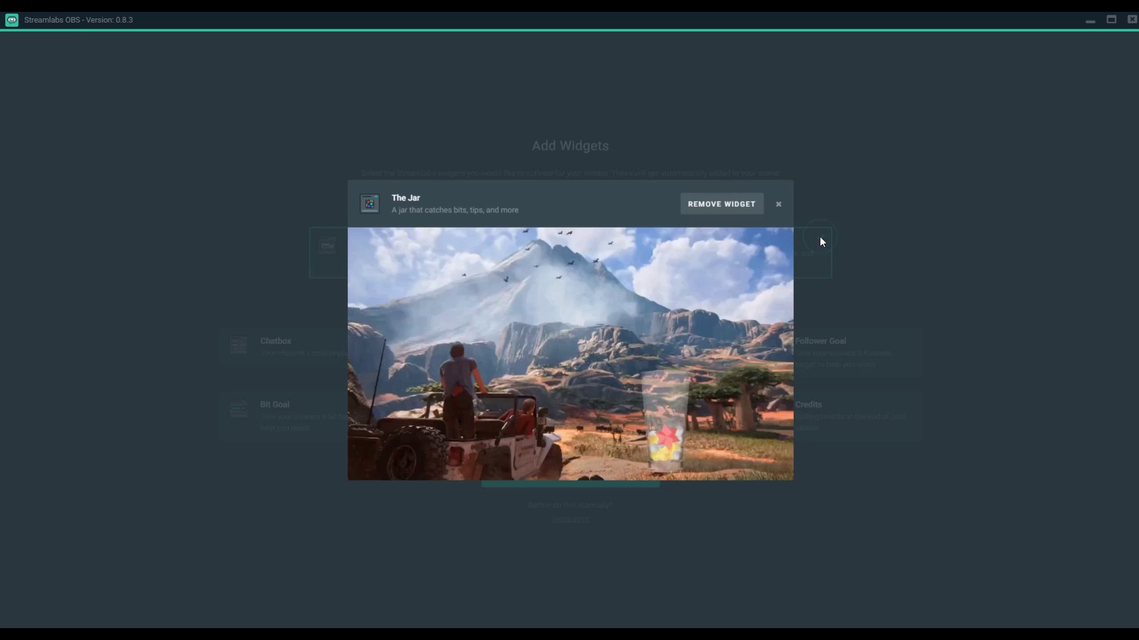
left_click(717, 208)
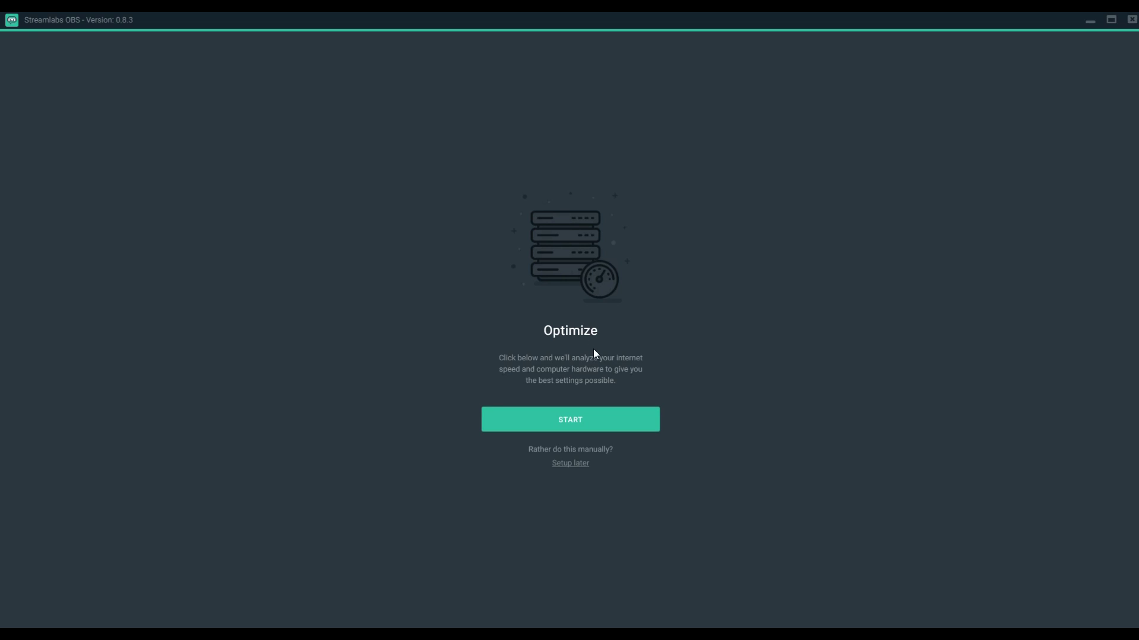
left_click(572, 423)
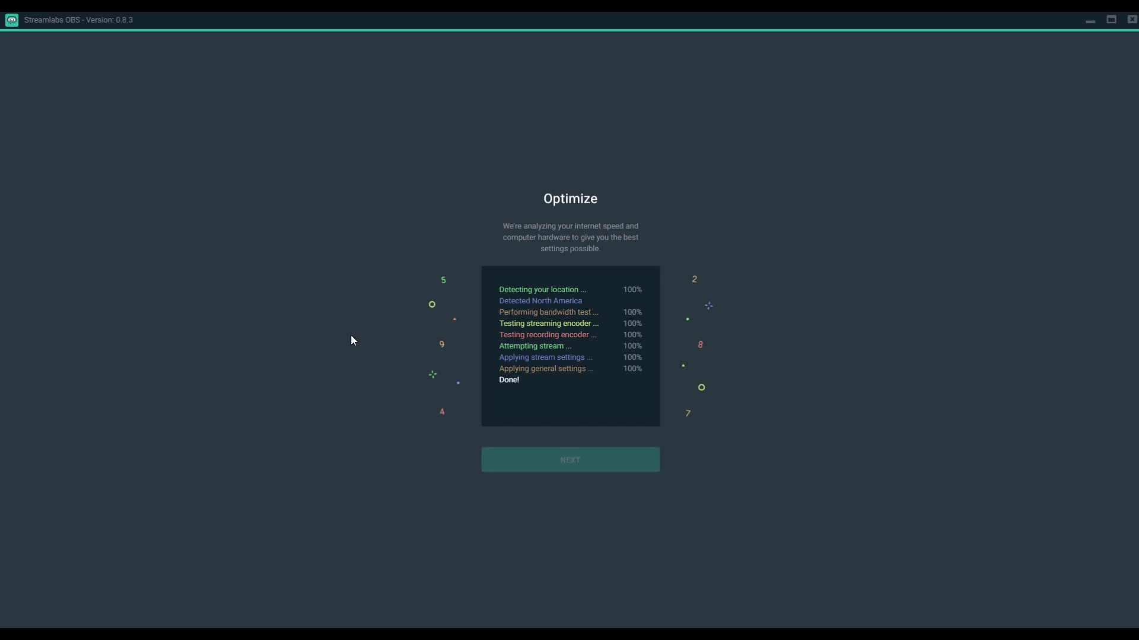
left_click(586, 468)
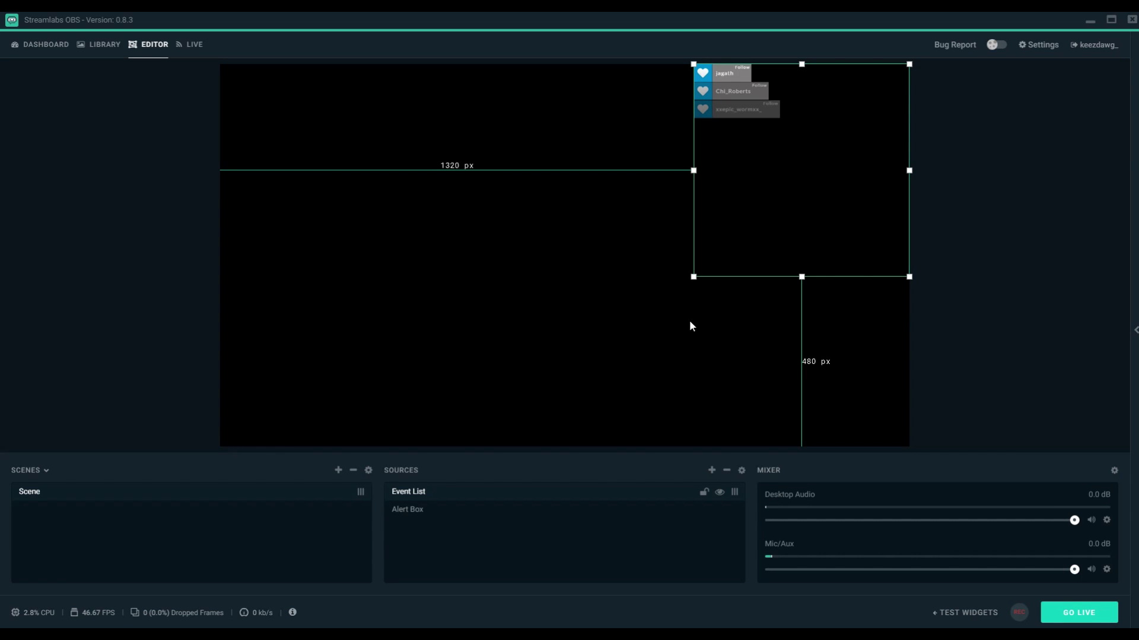
Move the Event List to the left edge and enlarge it, then enlarge and centre the Alert Box
left_click_drag(819, 170, 348, 257)
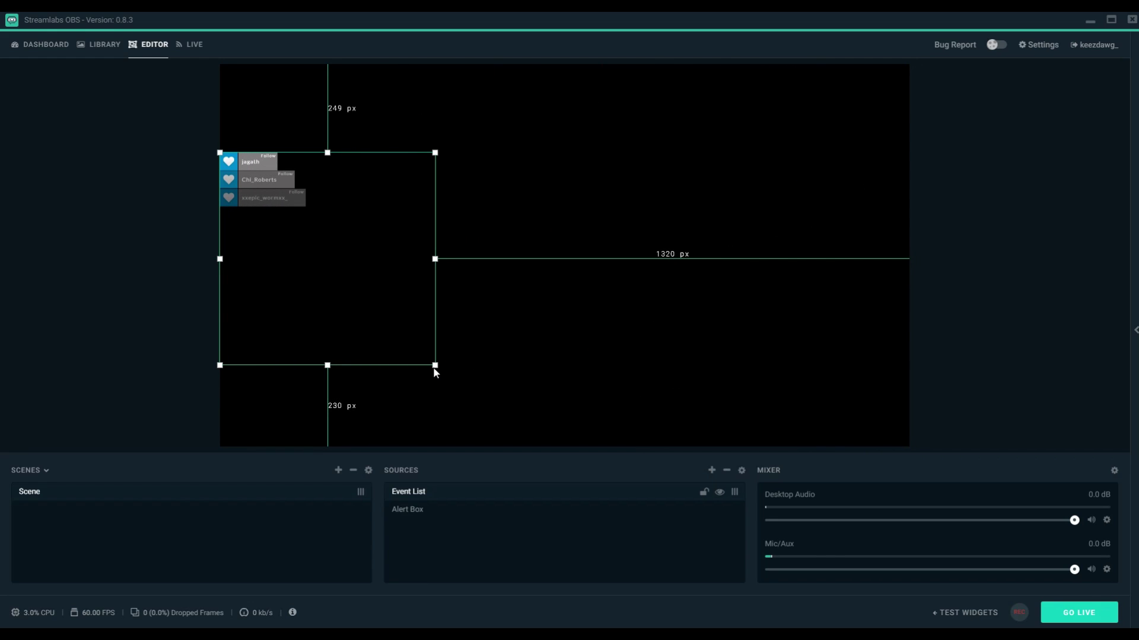
left_click_drag(435, 366, 474, 404)
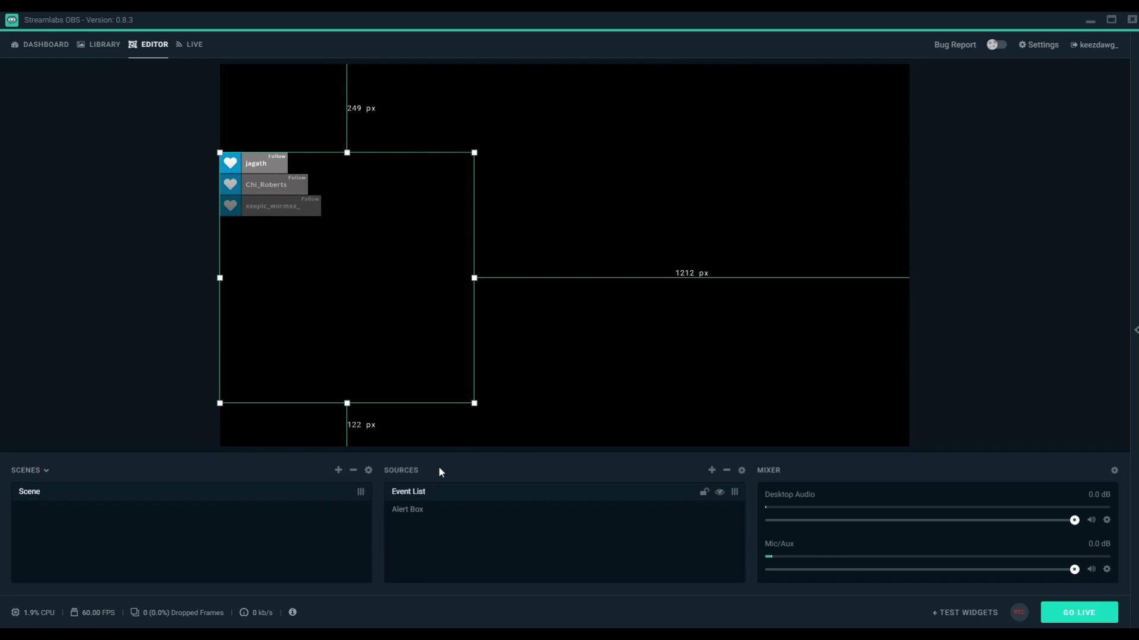
left_click(406, 510)
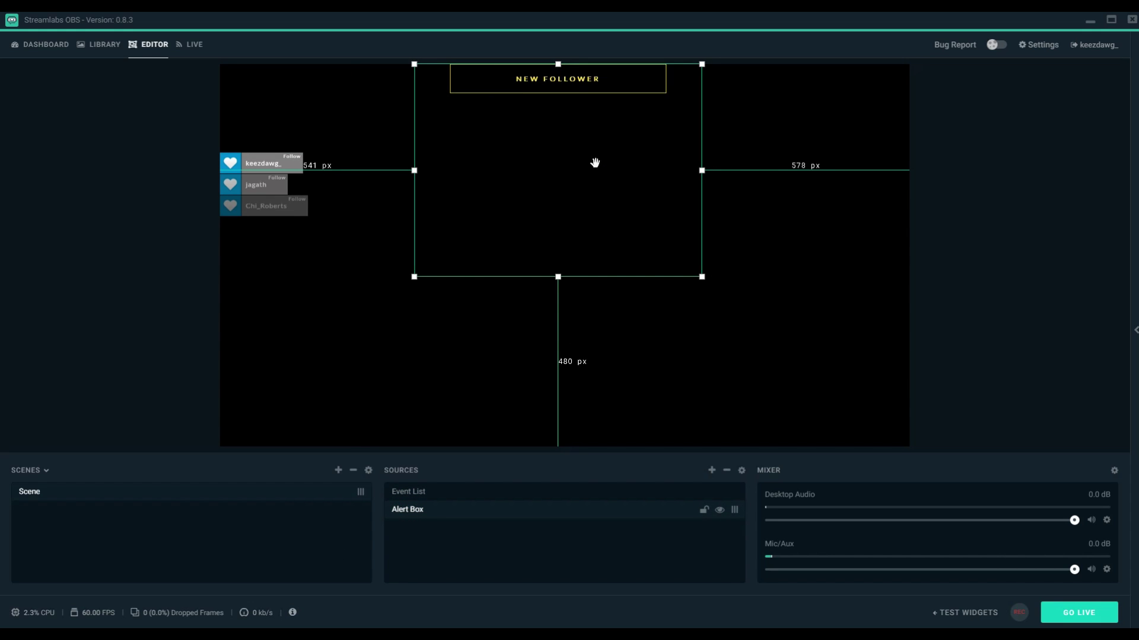
left_click_drag(594, 163, 599, 270)
left_click_drag(709, 382, 735, 401)
left_click_drag(673, 314, 655, 309)
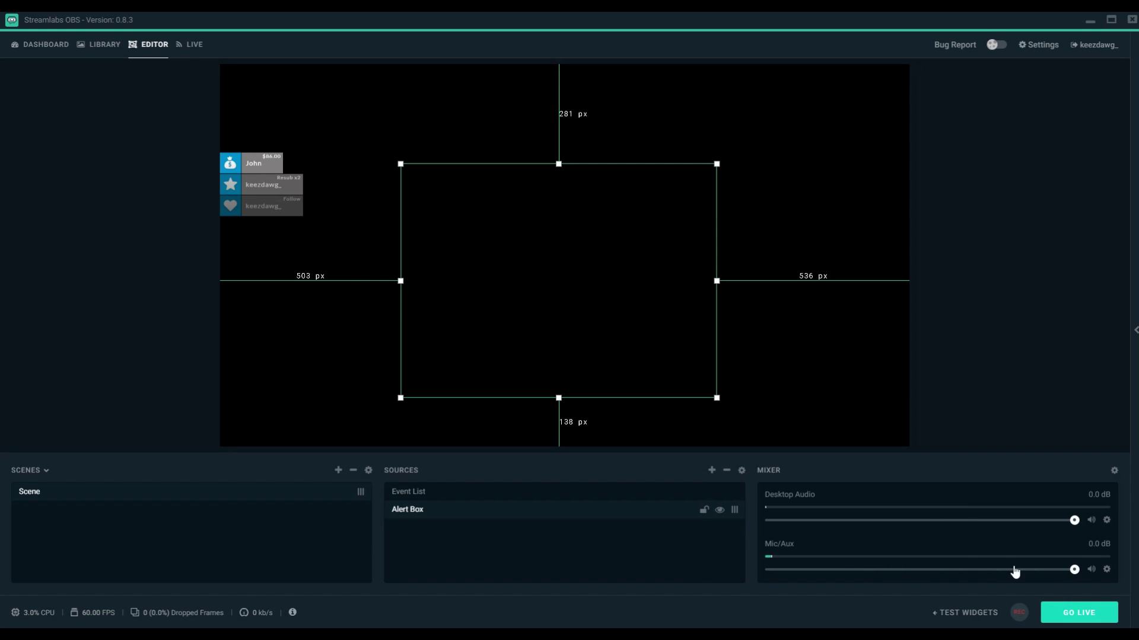
Inspect and cancel the Desktop Audio and Mic/Aux properties, then view and close Advanced Audio Settings
left_click(1107, 521)
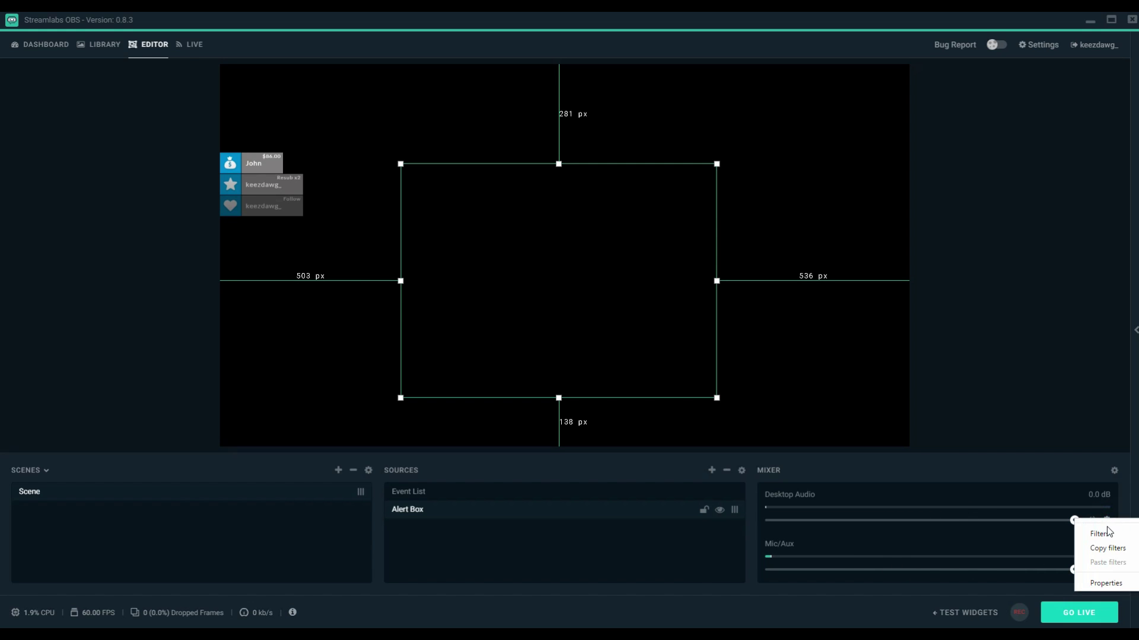
left_click(1108, 583)
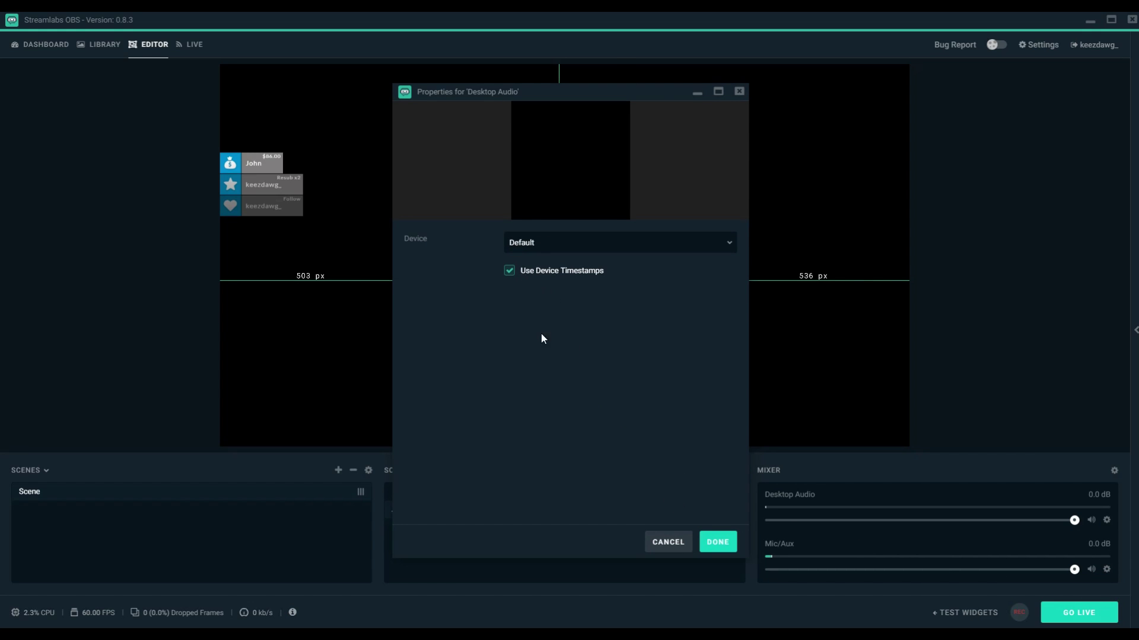
left_click(663, 543)
left_click(1106, 570)
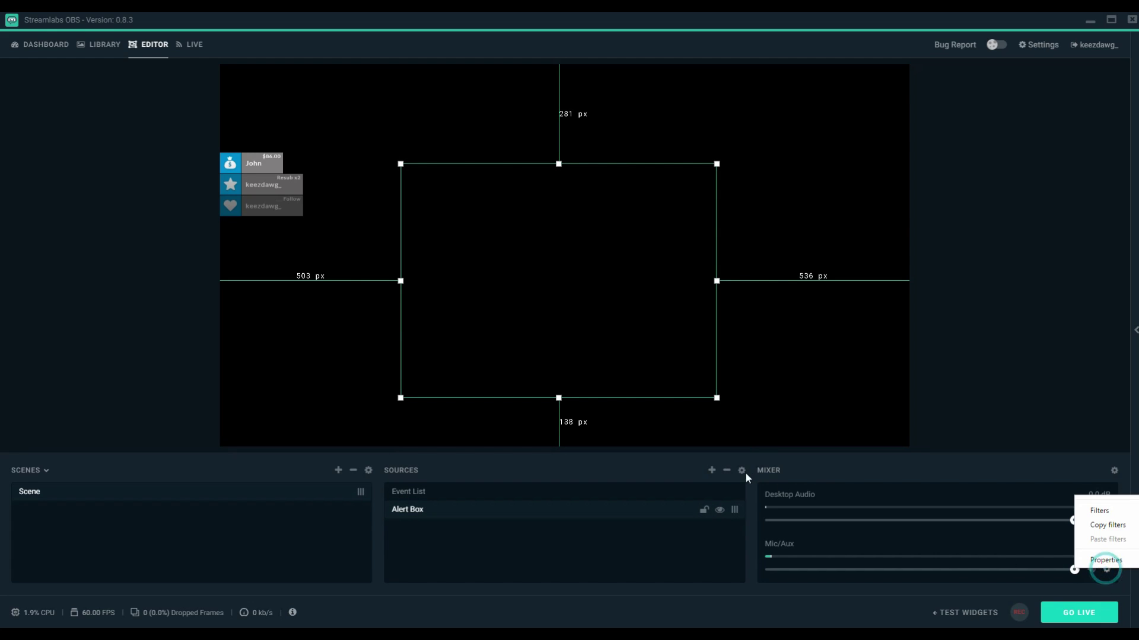
left_click(1094, 557)
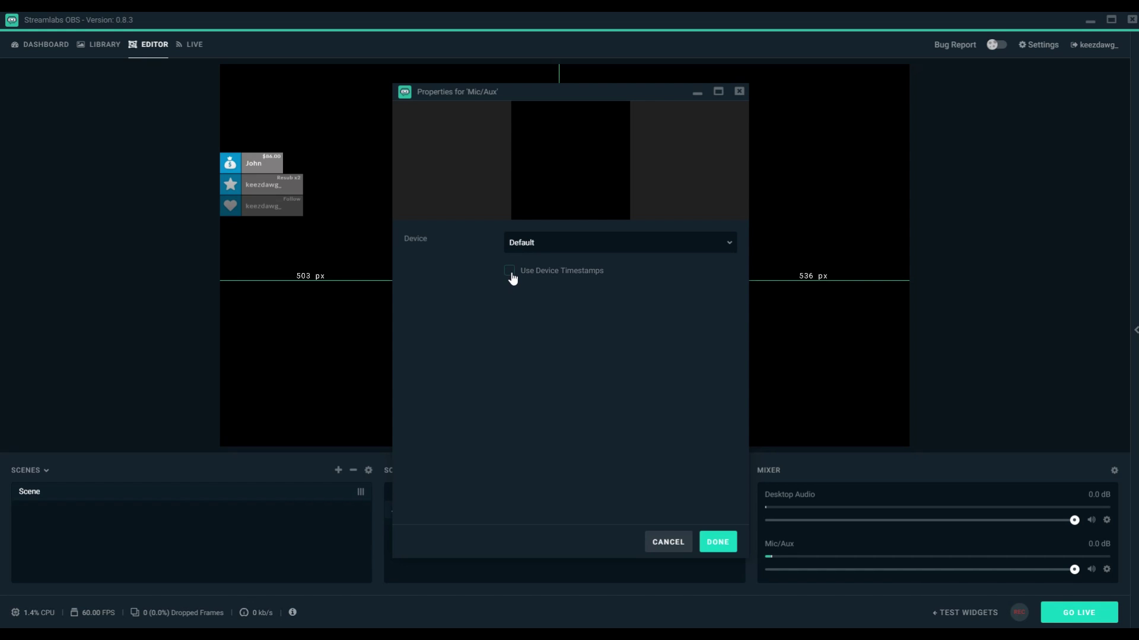
left_click(667, 543)
left_click(1113, 471)
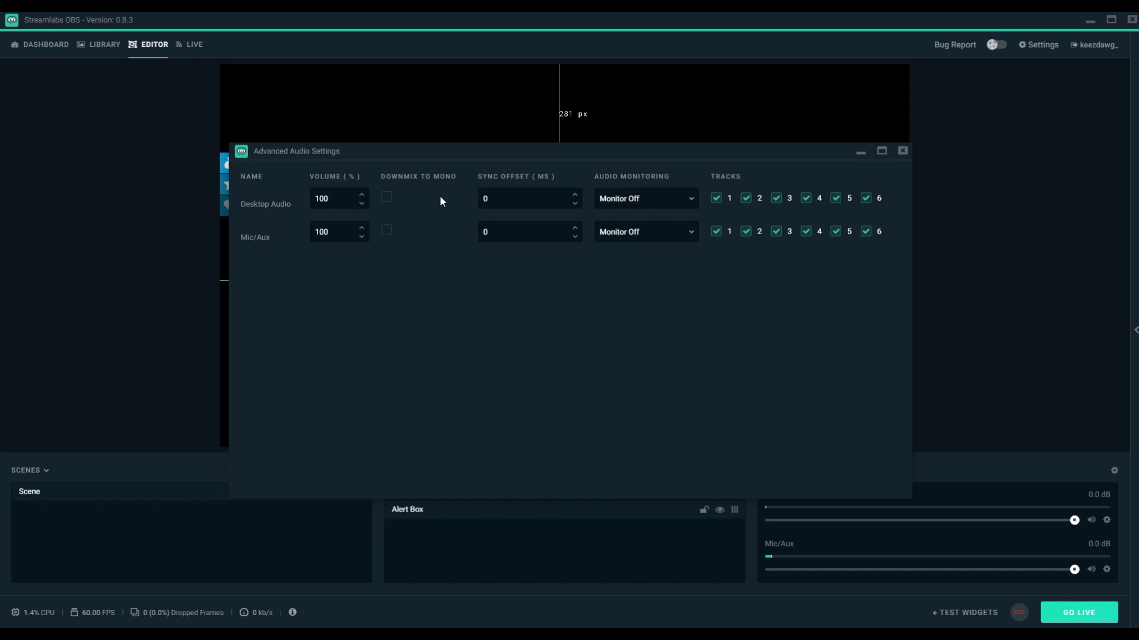
left_click(902, 152)
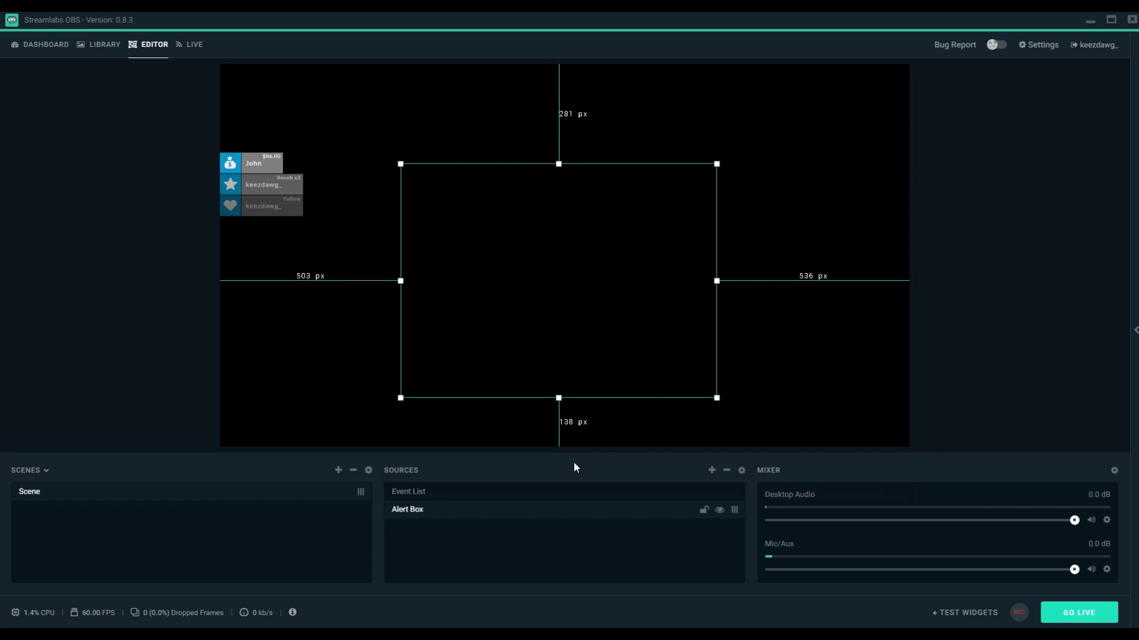
left_click(743, 471)
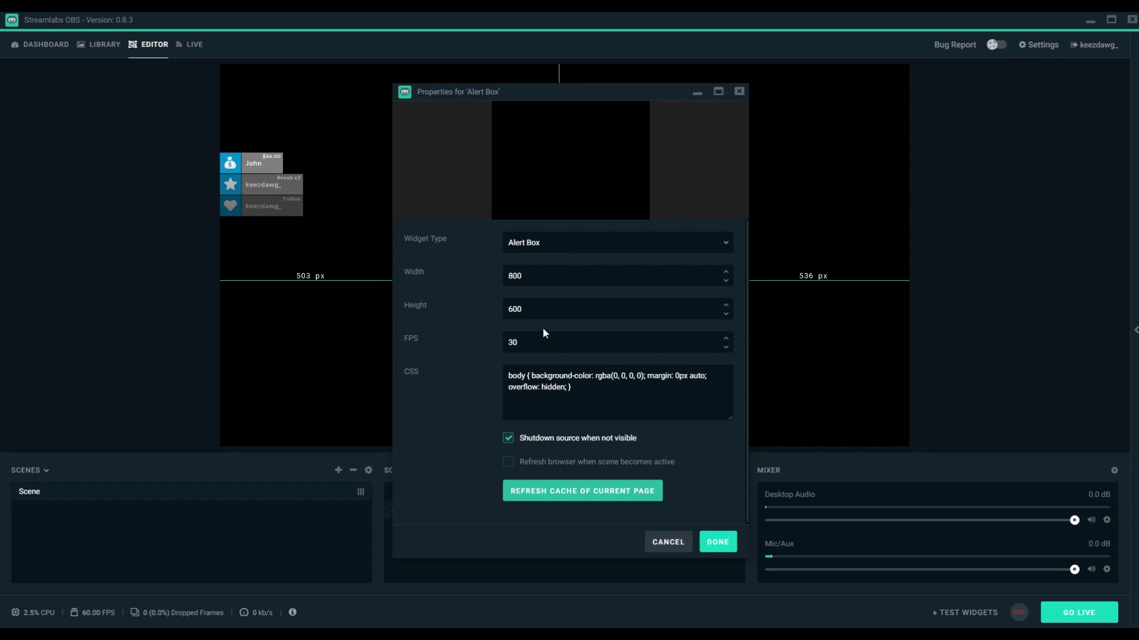
left_click_drag(599, 406, 500, 378)
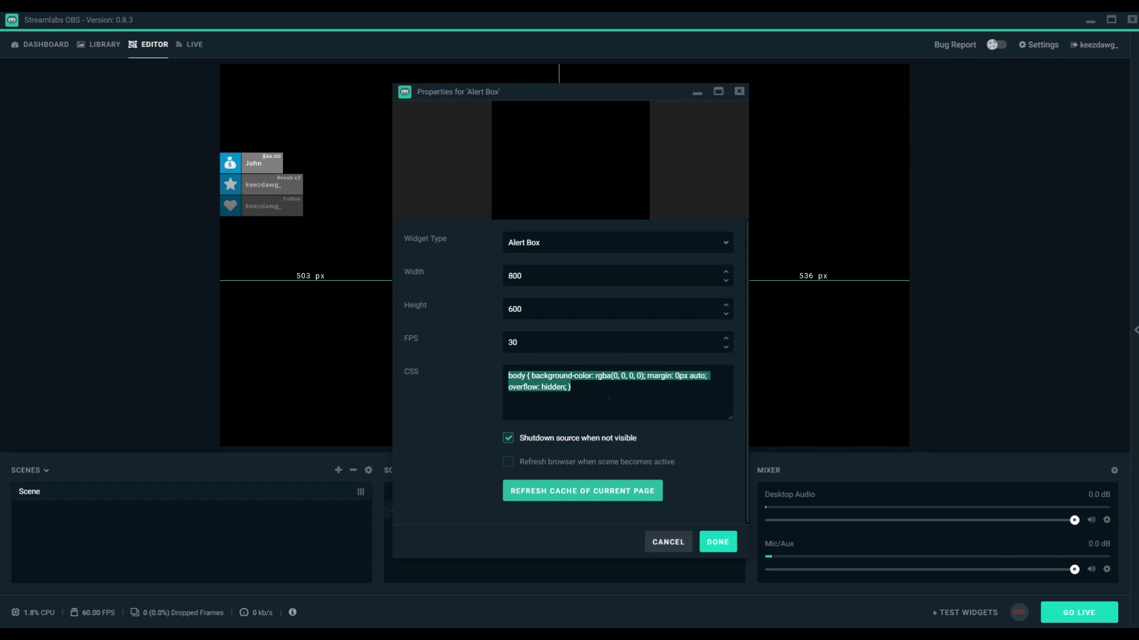
left_click(609, 401)
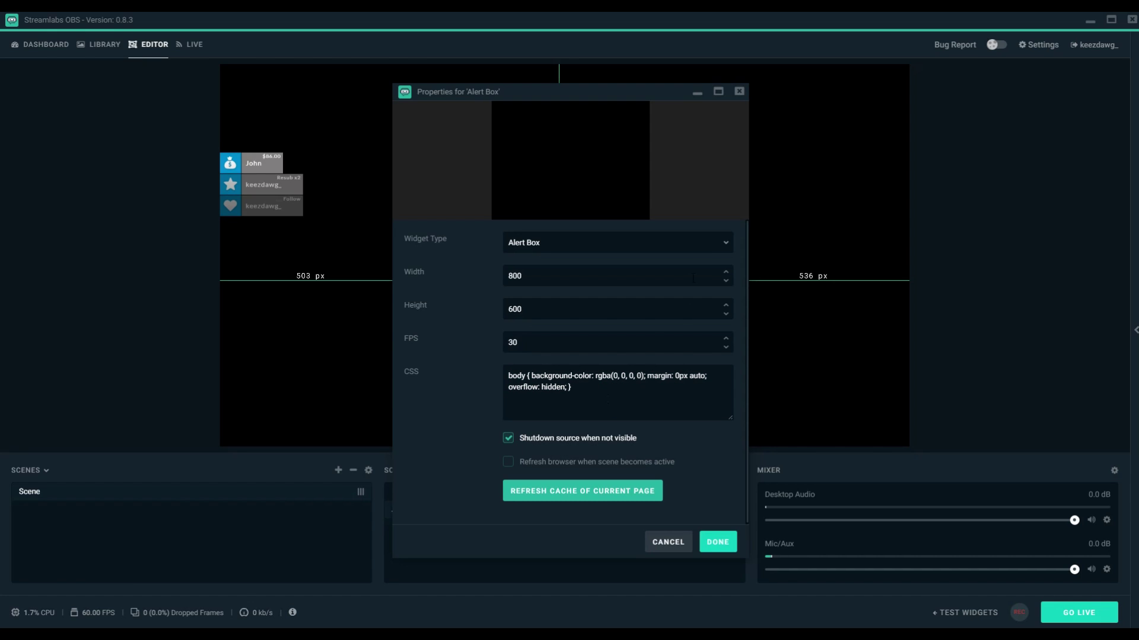
left_click(722, 240)
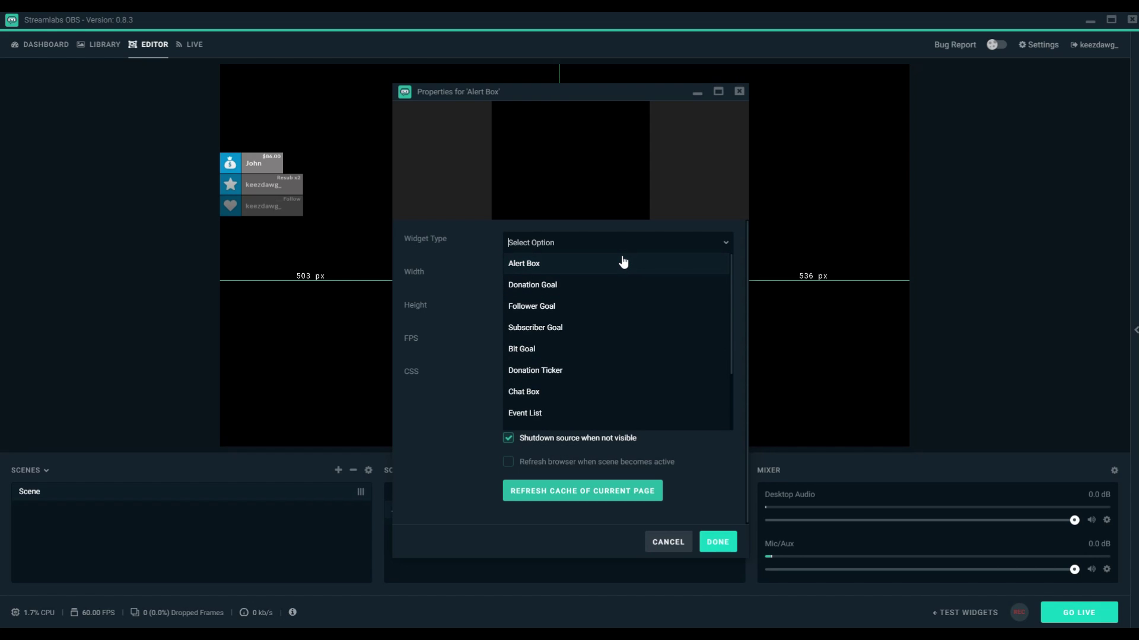
left_click(583, 264)
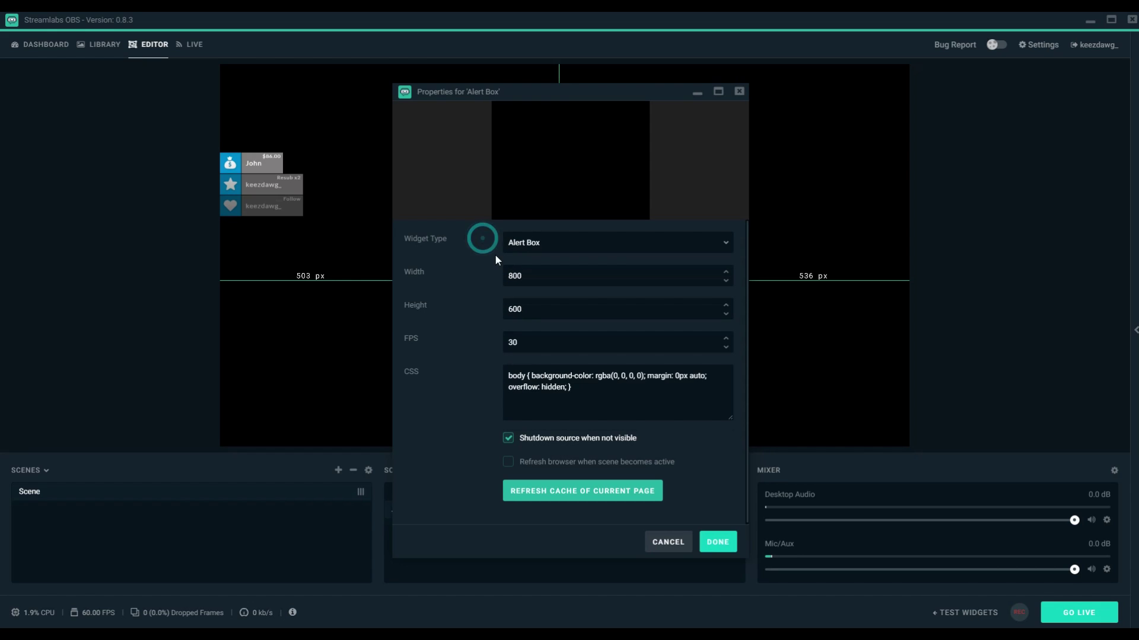
left_click(668, 541)
left_click(816, 350)
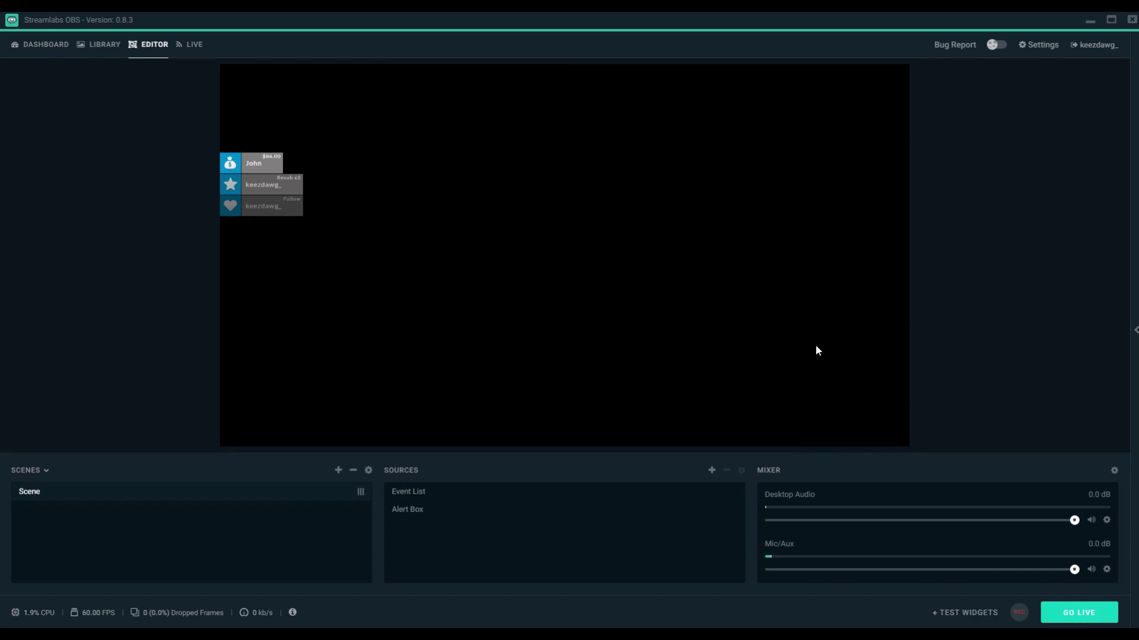
Create a browser source named 'Social' loading the local left-social-media-popup-v2.htm file
left_click(711, 472)
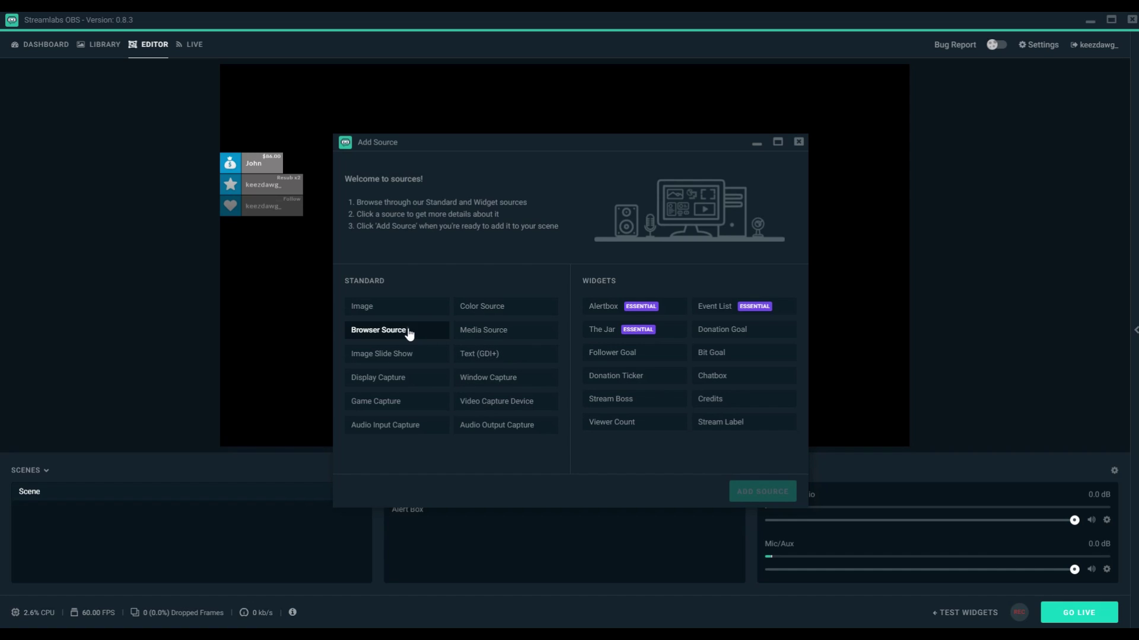
left_click(409, 334)
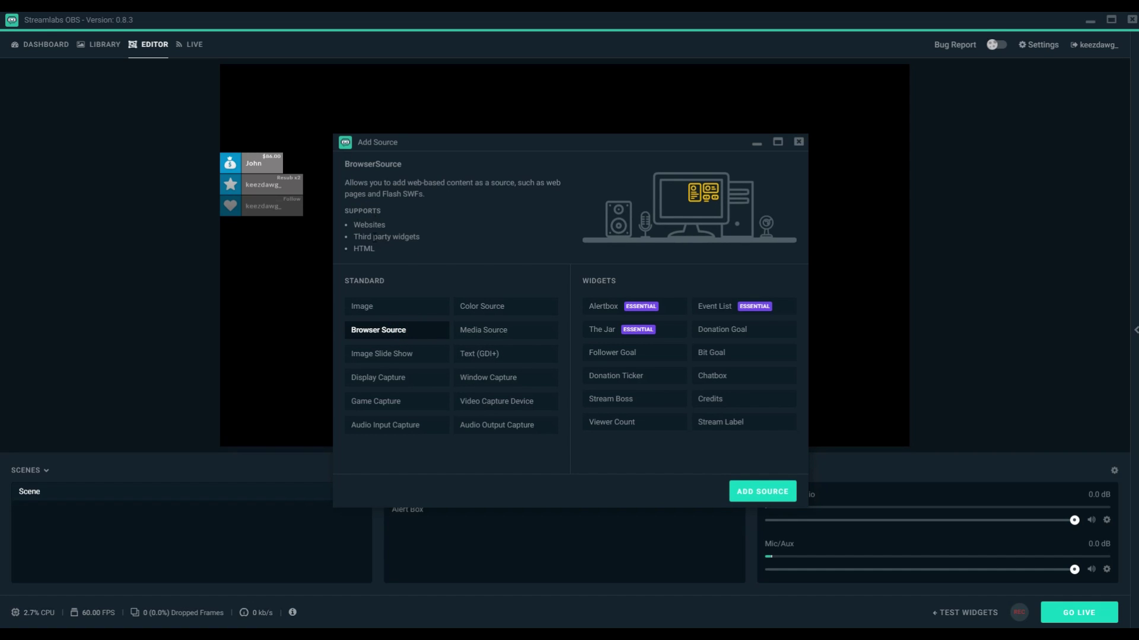
left_click(754, 491)
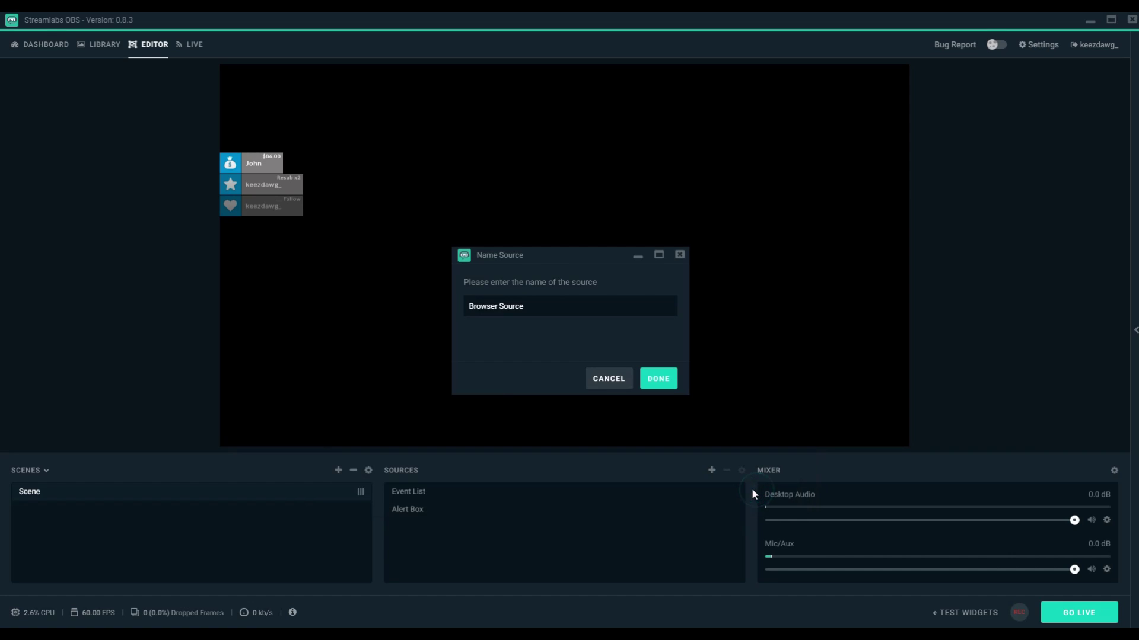
triple_click(546, 307)
type("Social")
left_click(657, 380)
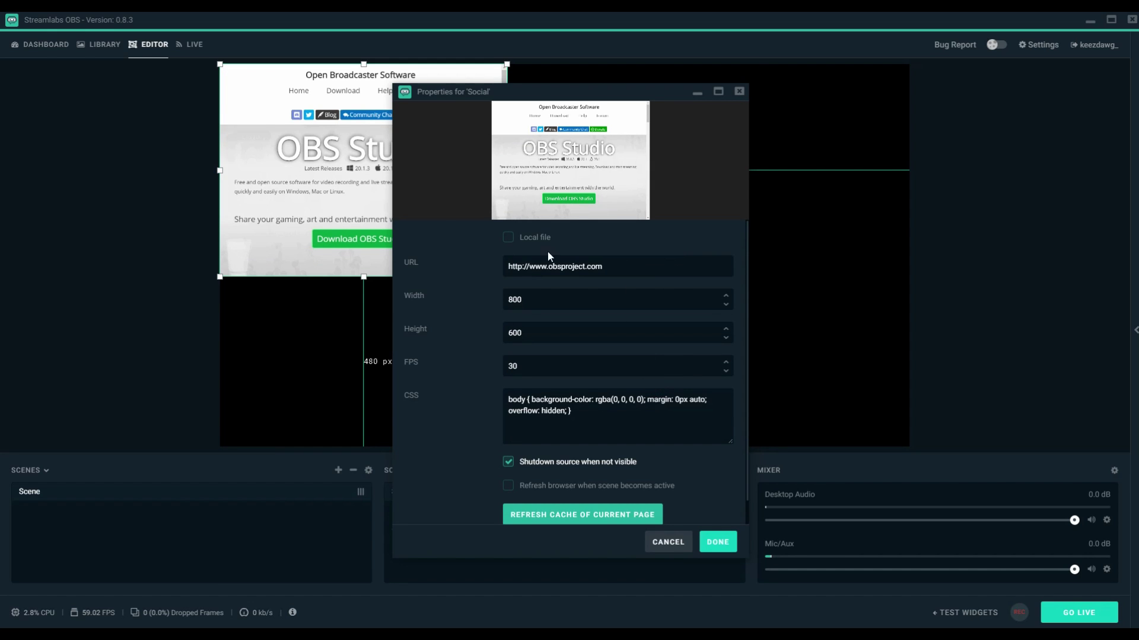
left_click(508, 237)
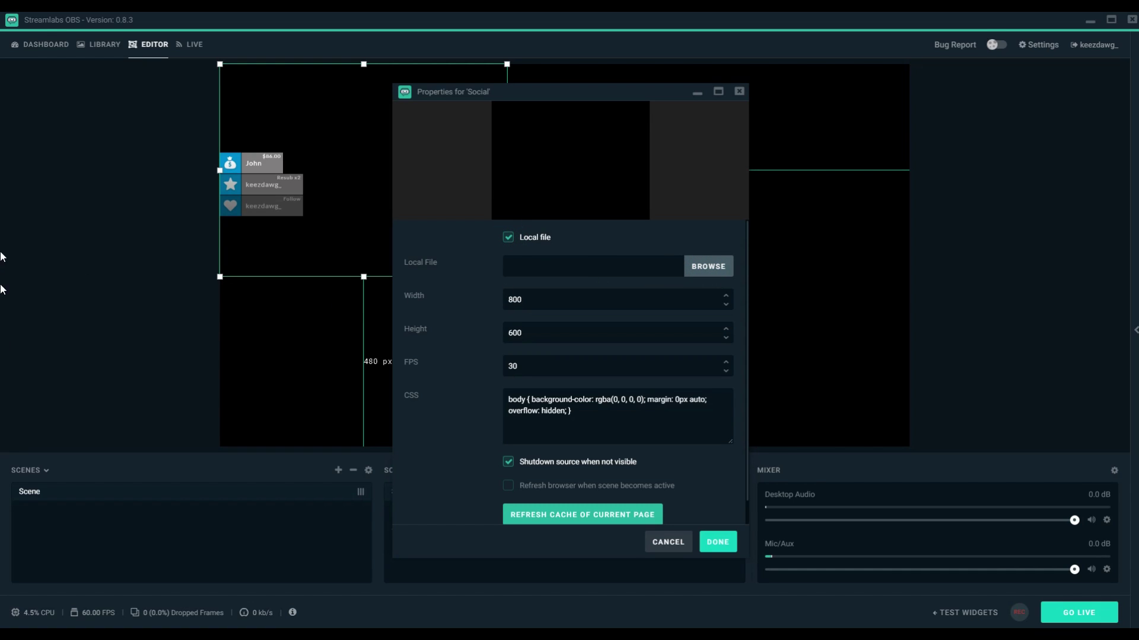
left_click(1, 396)
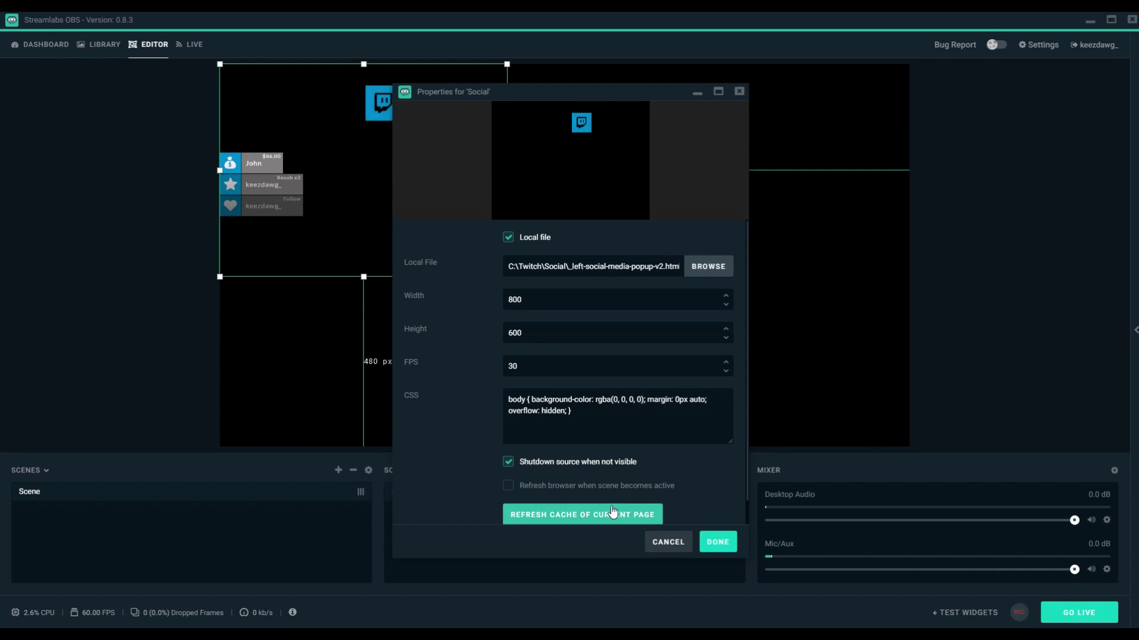
left_click(717, 543)
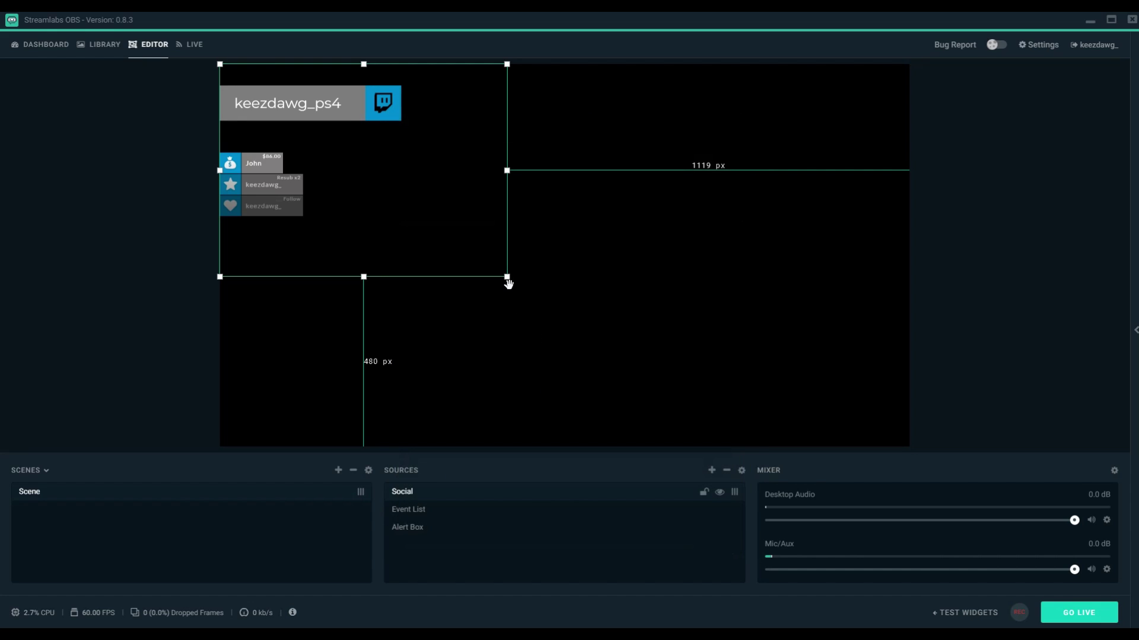
Nudge the Alert Box up-left, then shrink the Social widget and move it lower
left_click_drag(507, 283, 486, 275)
left_click(328, 115)
left_click_drag(507, 278, 410, 317)
left_click(223, 213)
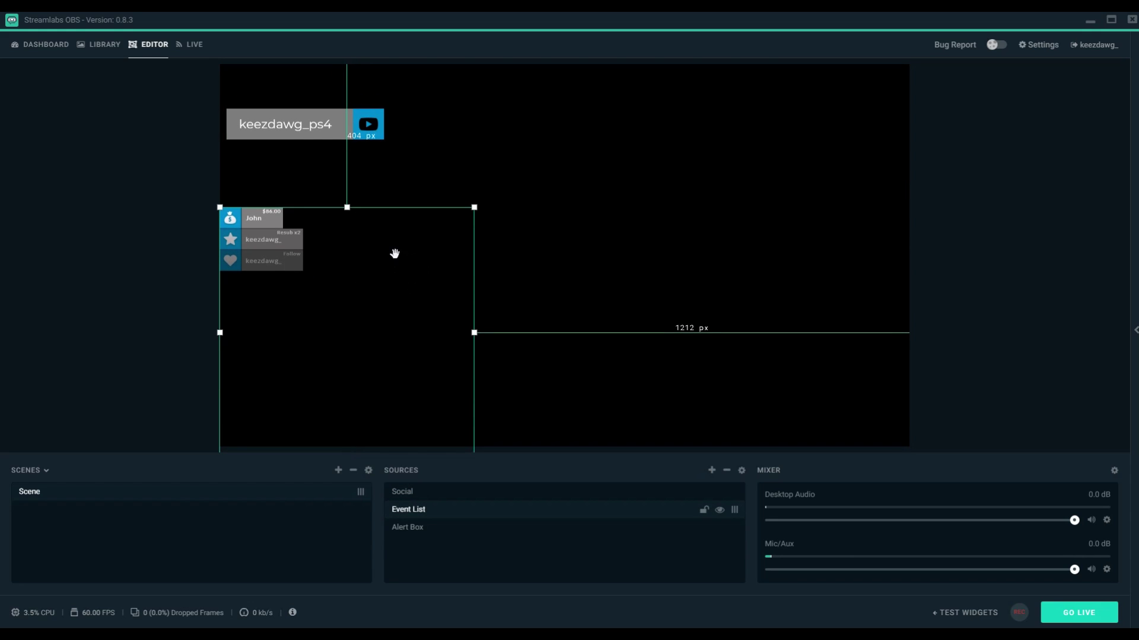
left_click(297, 127)
left_click_drag(455, 213, 452, 252)
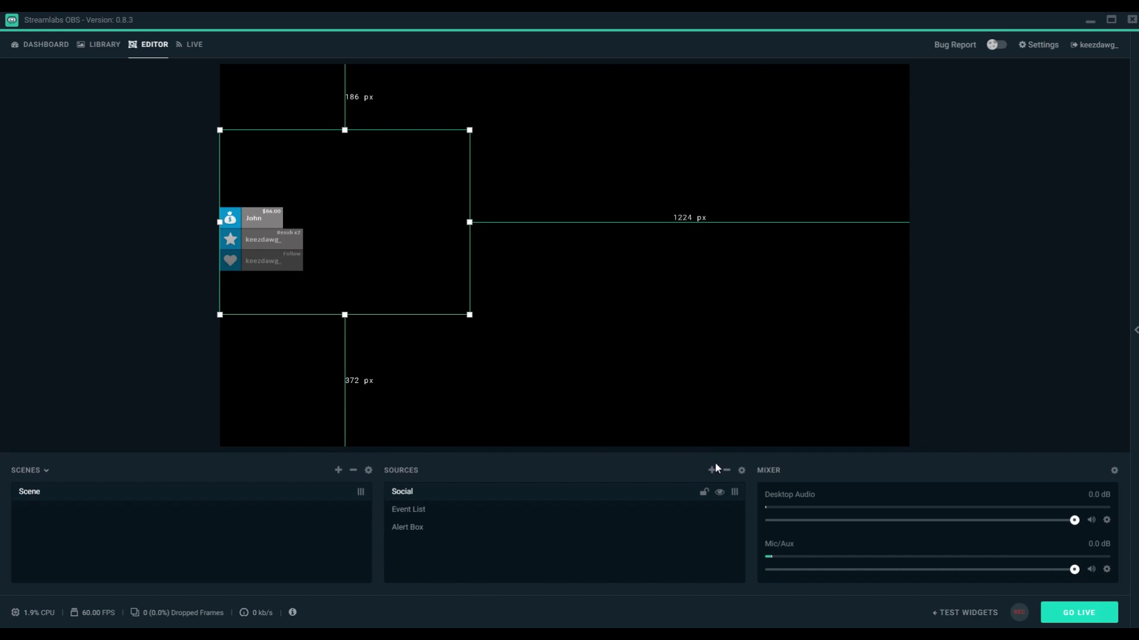
Create a browser source named 'Discord Voice Overlay' and paste the StreamKit voice overlay URL
left_click(711, 471)
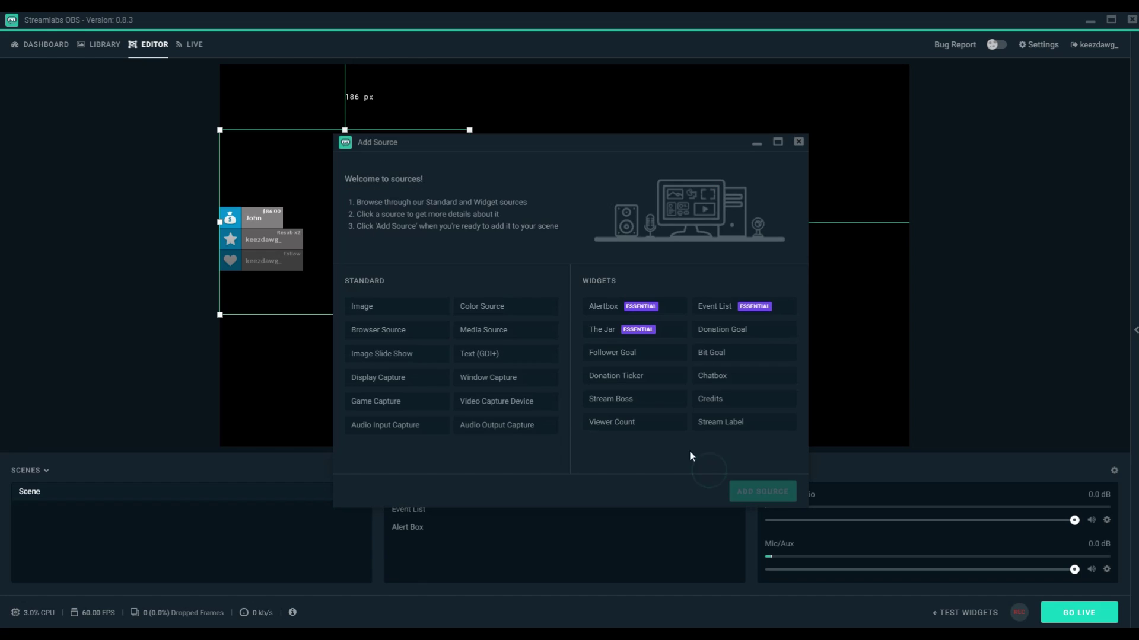
left_click(385, 334)
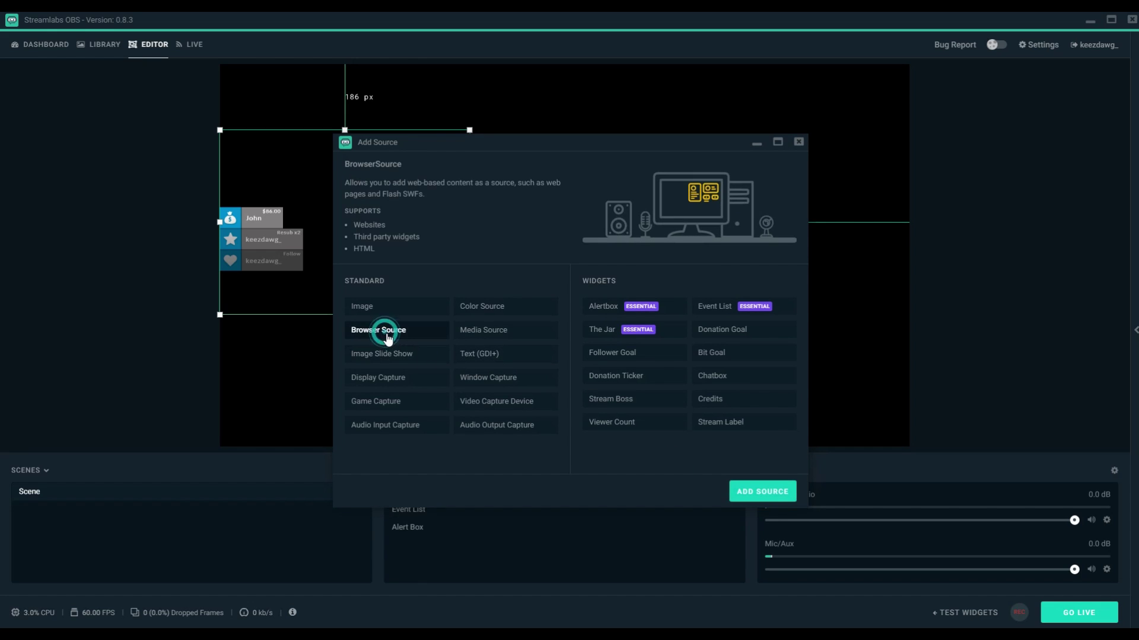
left_click(749, 491)
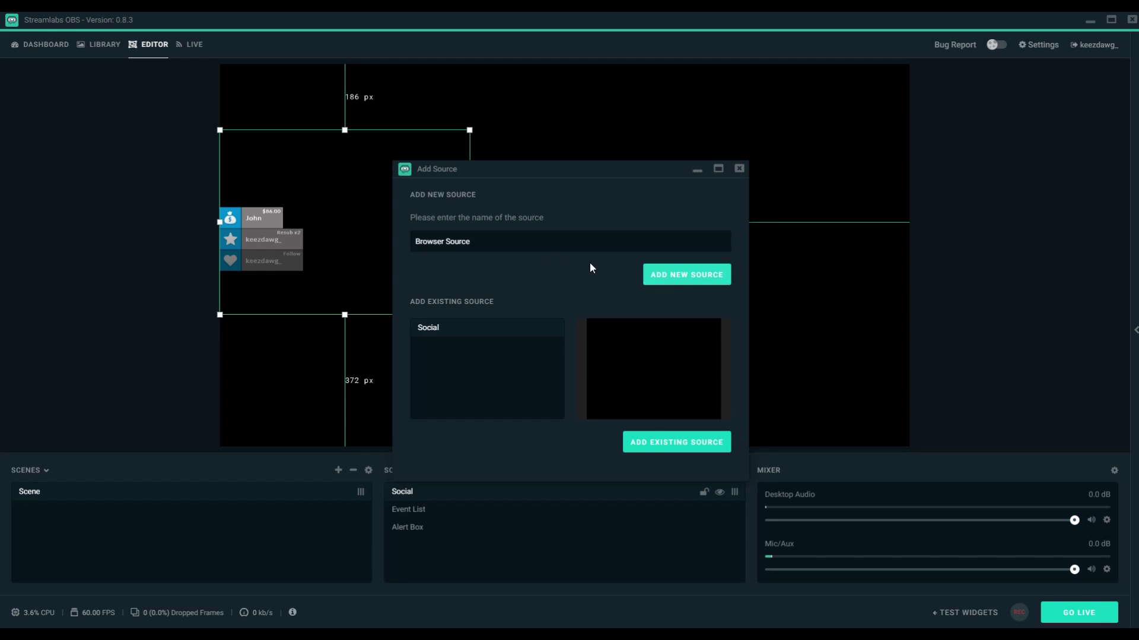
left_click(496, 244)
type("Discord Voice Overlay")
left_click(687, 275)
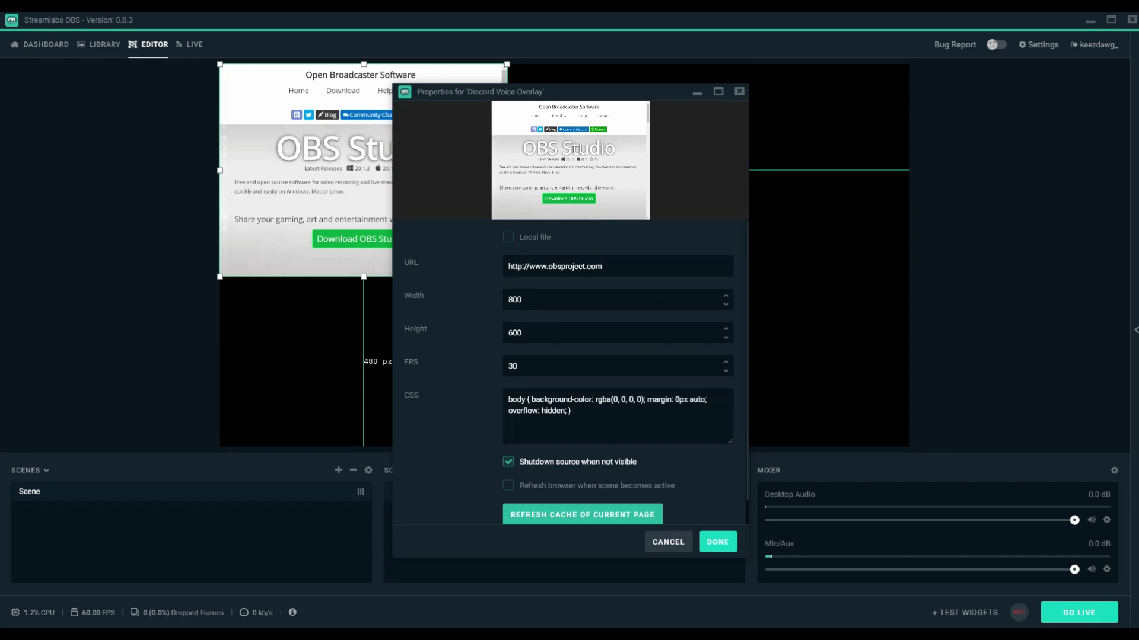
triple_click(635, 266)
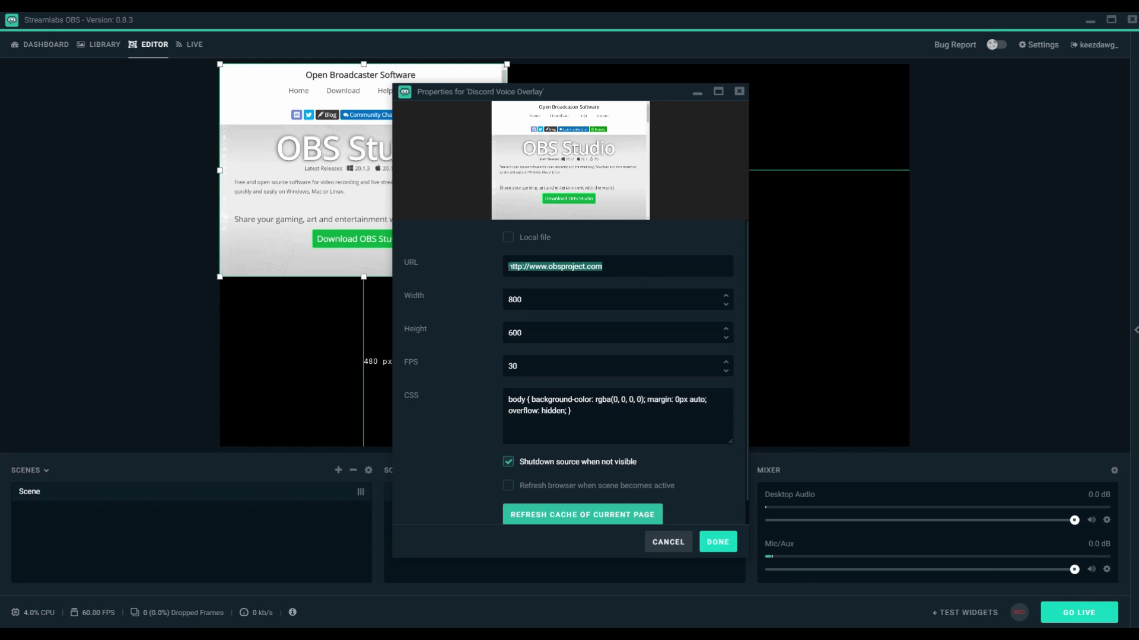
key("ctrl+v")
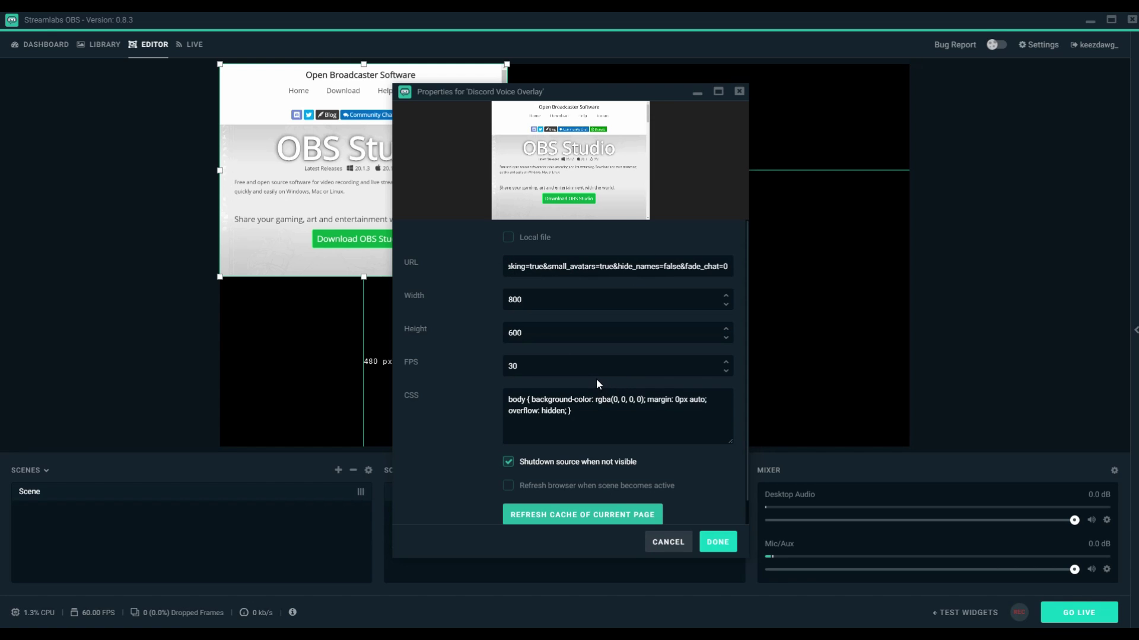
Save the Discord Voice Overlay source, then place it at the lower-left edge and enlarge it
left_click(719, 543)
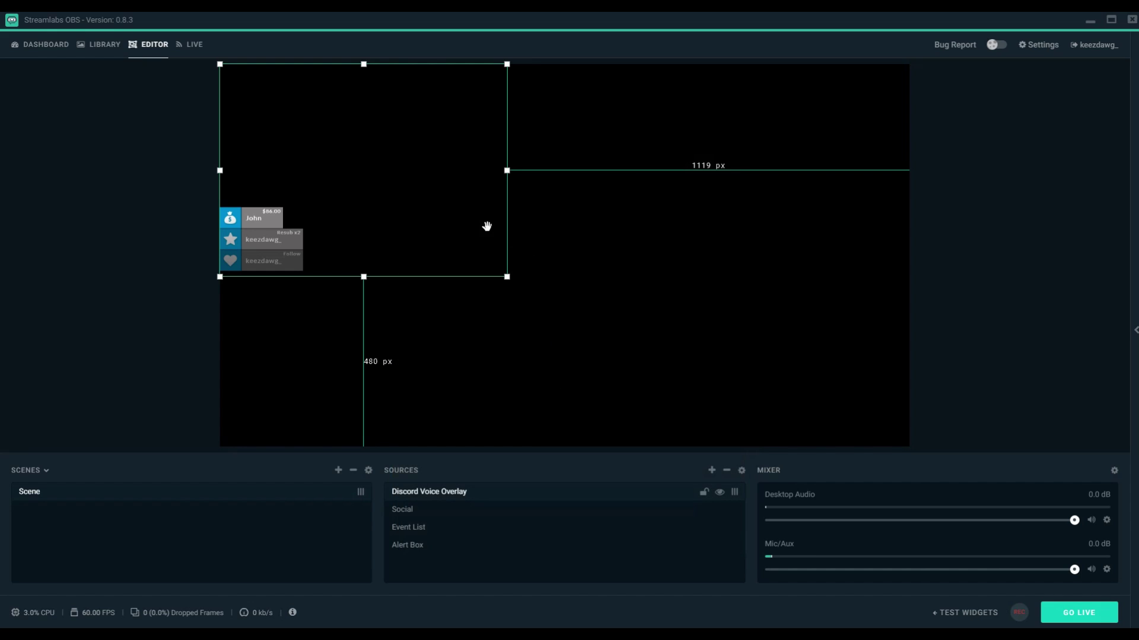
left_click_drag(454, 191, 458, 353)
mouse_move(505, 234)
left_mouse_down()
mouse_move(498, 261)
mouse_move(511, 241)
mouse_move(501, 241)
left_mouse_up()
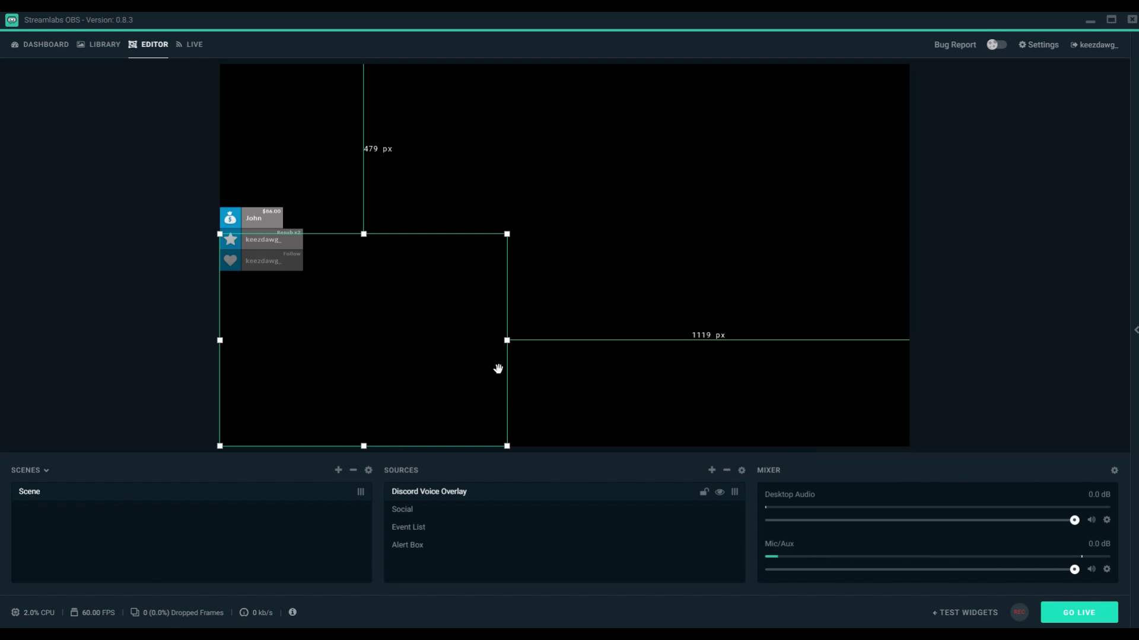
left_click_drag(363, 235, 357, 289)
left_click_drag(411, 315, 376, 314)
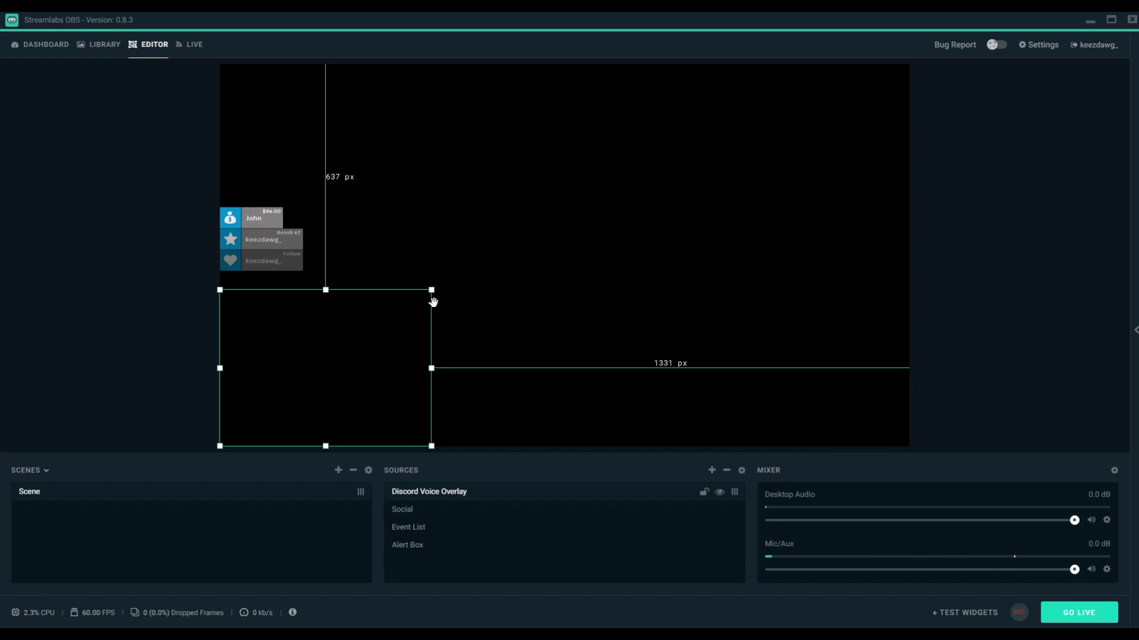
left_click_drag(432, 291, 693, 142)
left_click_drag(566, 138, 553, 306)
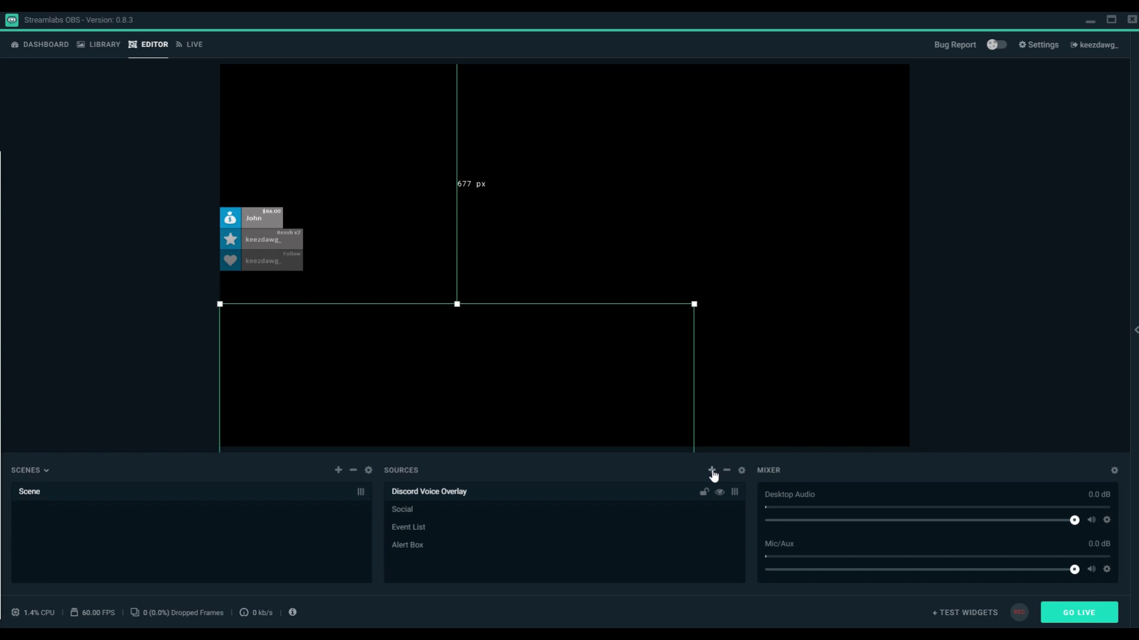
Add a new browser source and name it 'Clan Discord'
left_click(712, 470)
left_click(393, 331)
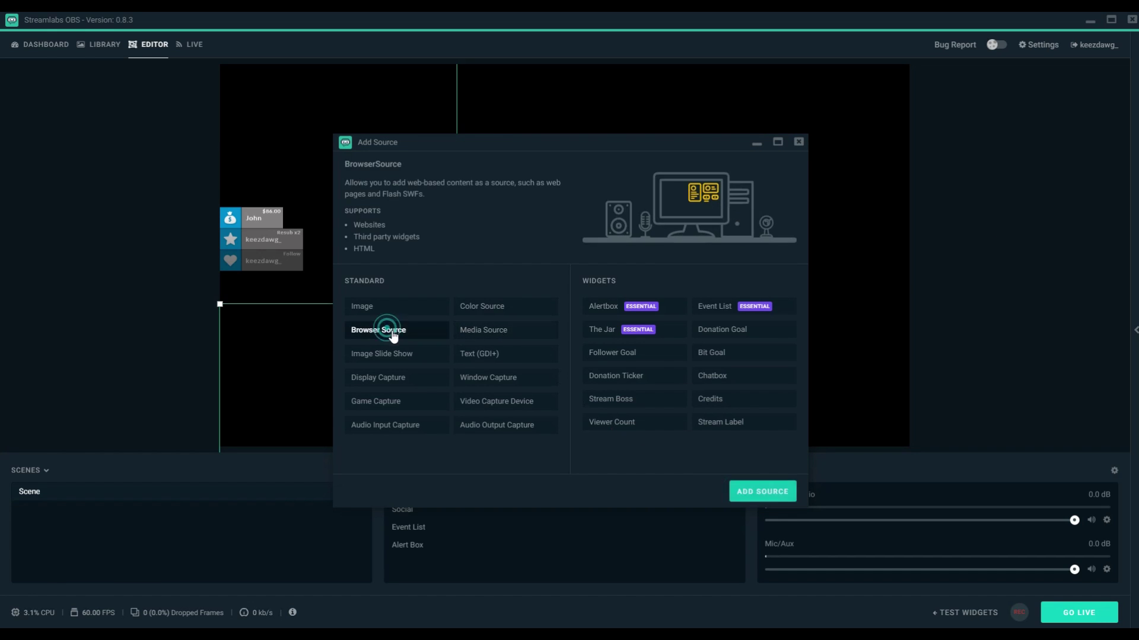
left_click(763, 491)
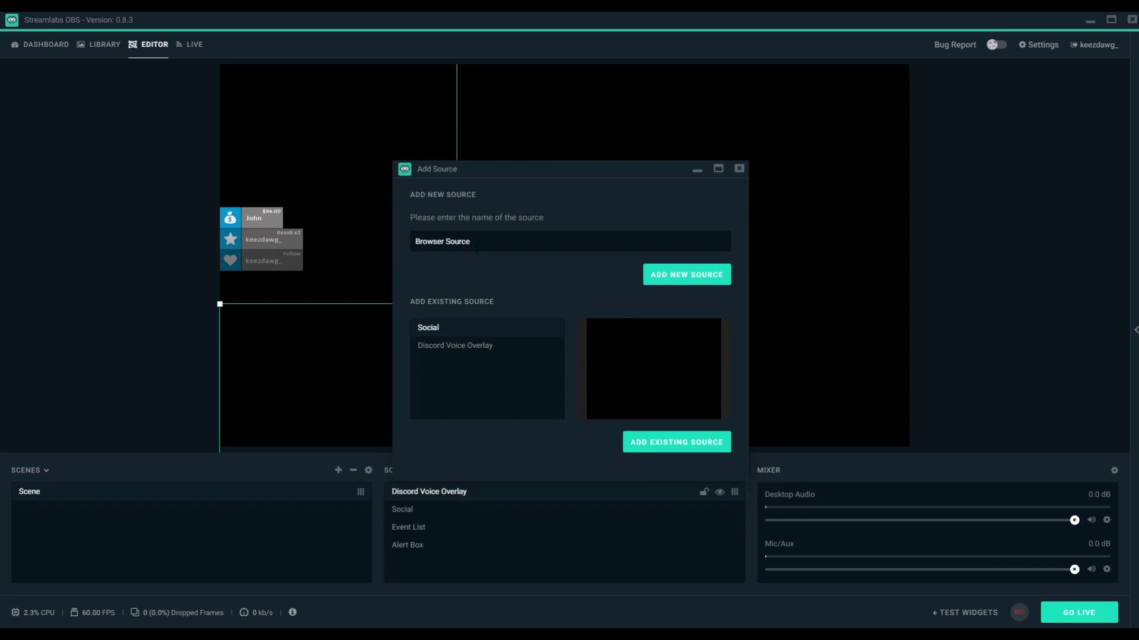
left_click_drag(511, 242, 310, 233)
type("Clan Invite")
left_click_drag(485, 243, 400, 239)
type("Di")
type("lan Discord")
left_click(686, 279)
Replace its URL with the Discord StreamKit server overlay address and confirm the settings
triple_click(585, 267)
key("ctrl+v")
left_click(589, 510)
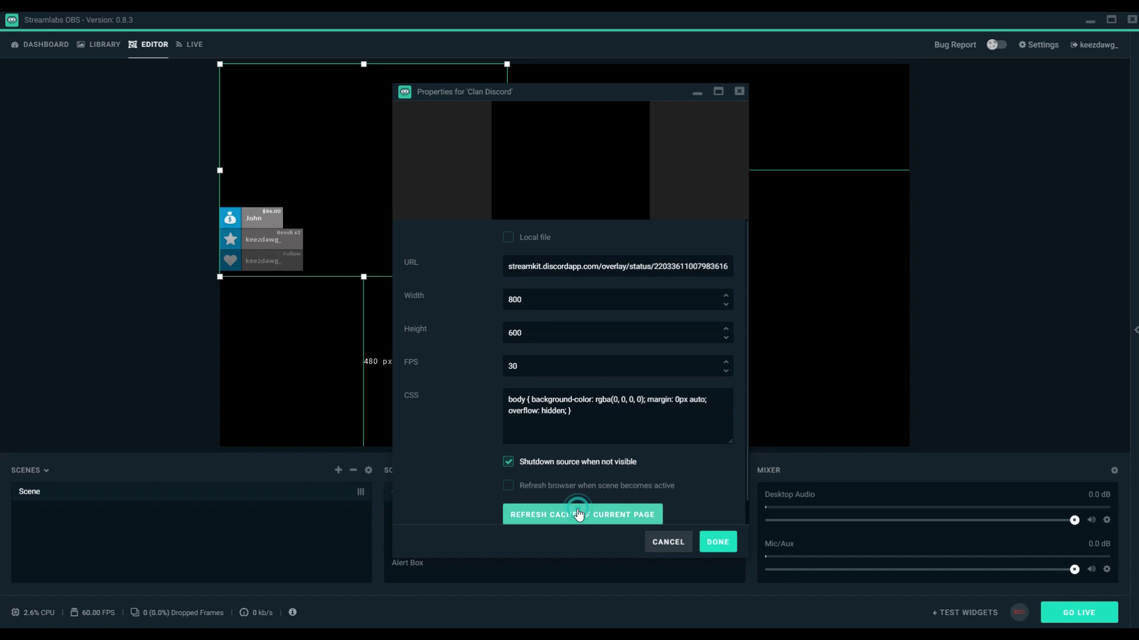
left_click(717, 541)
mouse_move(507, 279)
left_mouse_down()
mouse_move(516, 287)
mouse_move(501, 273)
left_mouse_up()
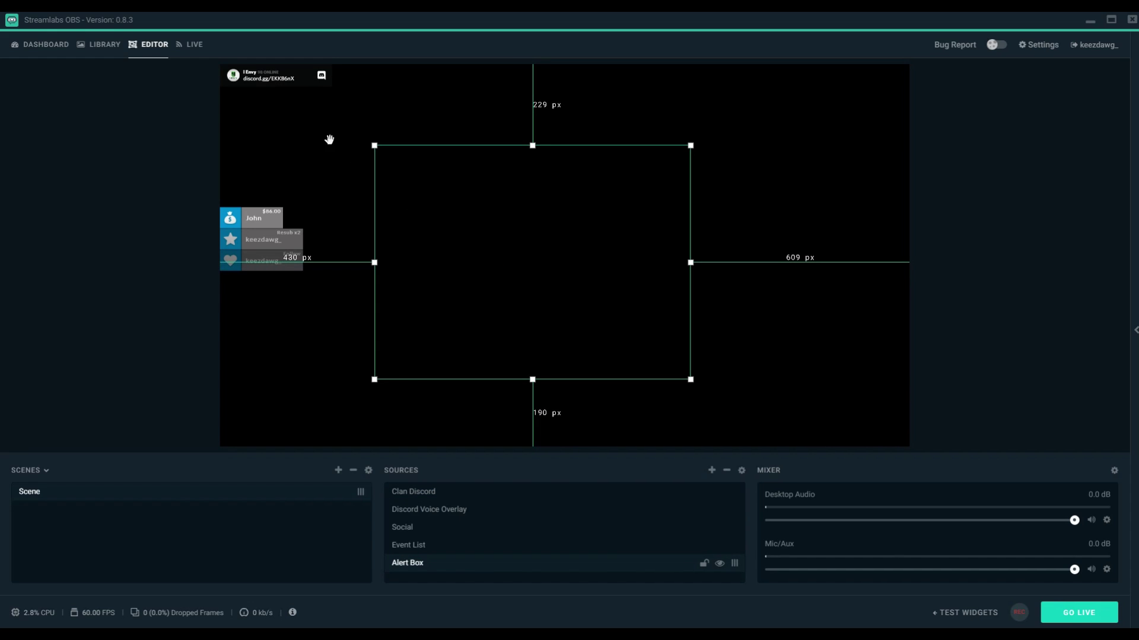
Enlarge the Clan Discord widget in the scene
left_click(278, 80)
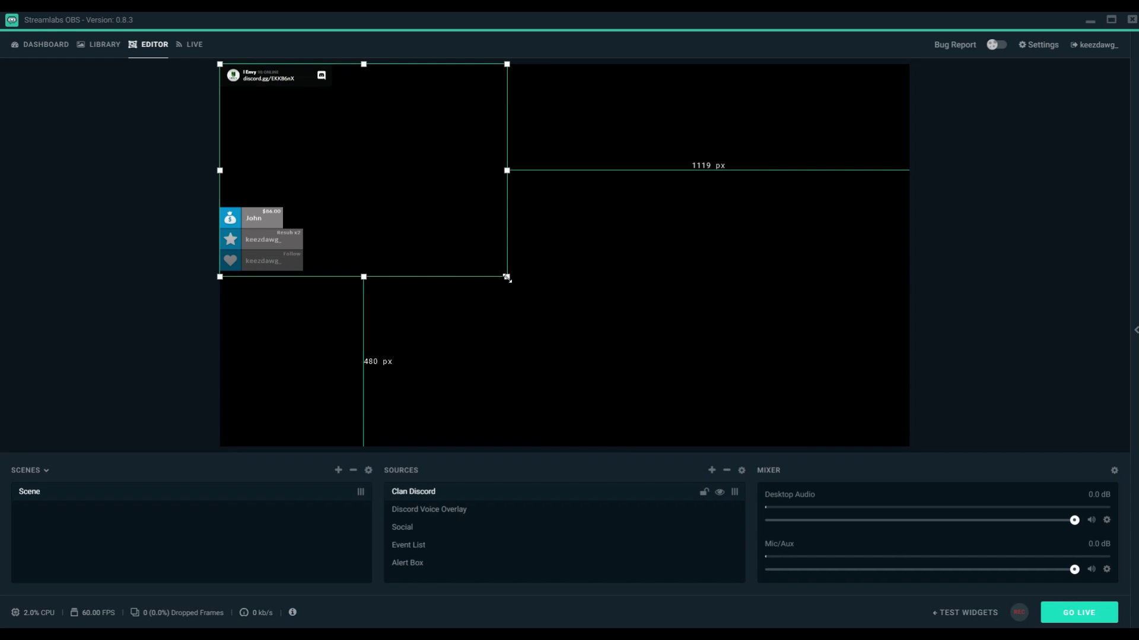
left_click_drag(506, 277, 666, 375)
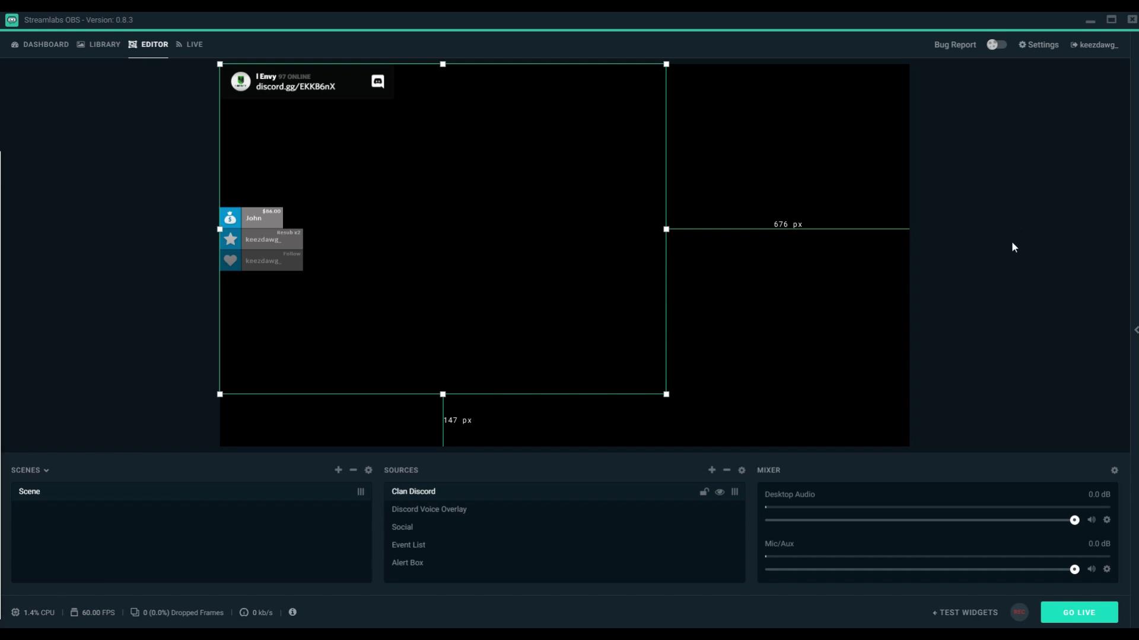
left_click(705, 493)
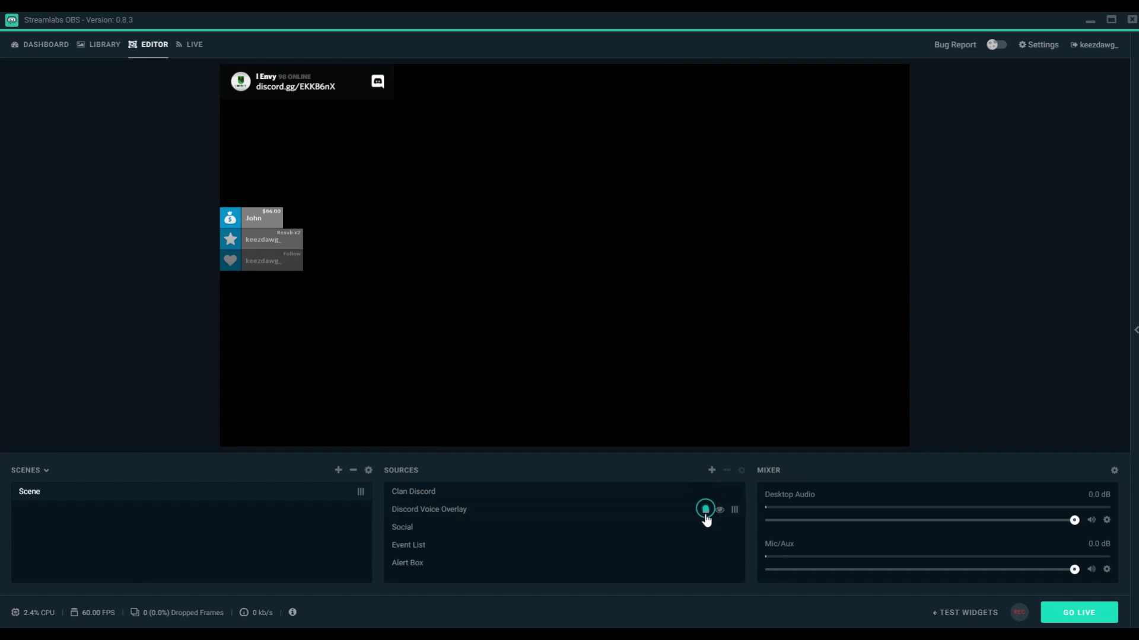
Lock Social, Event List and Alert Box, hide Event List, and begin adding a source
left_click(705, 528)
left_click(705, 545)
left_click(704, 563)
left_click(719, 546)
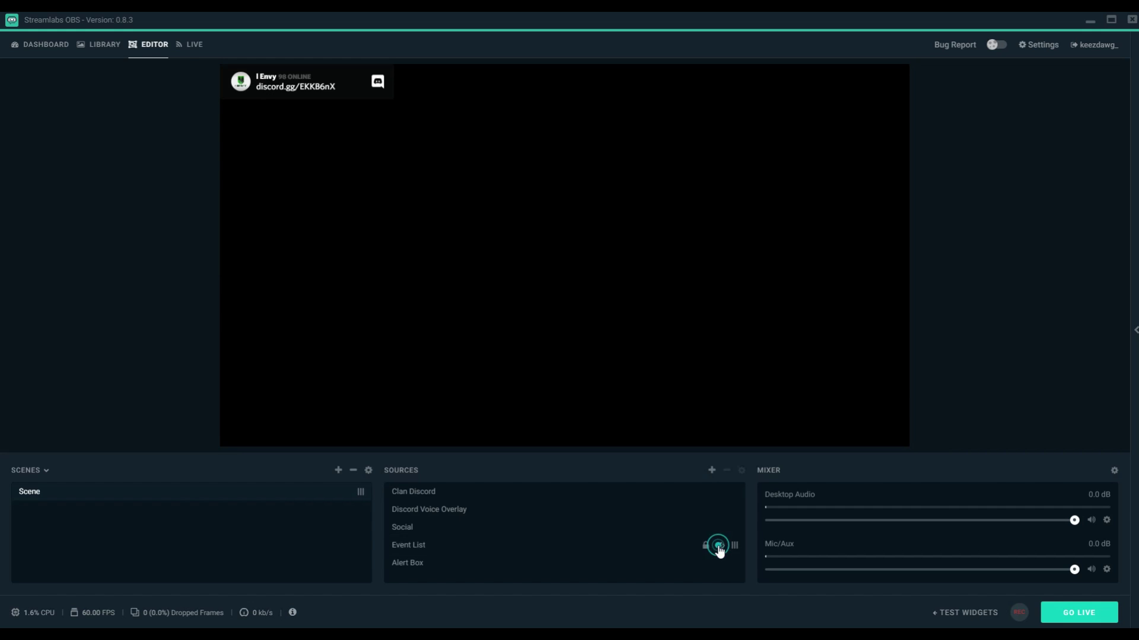
left_click(712, 470)
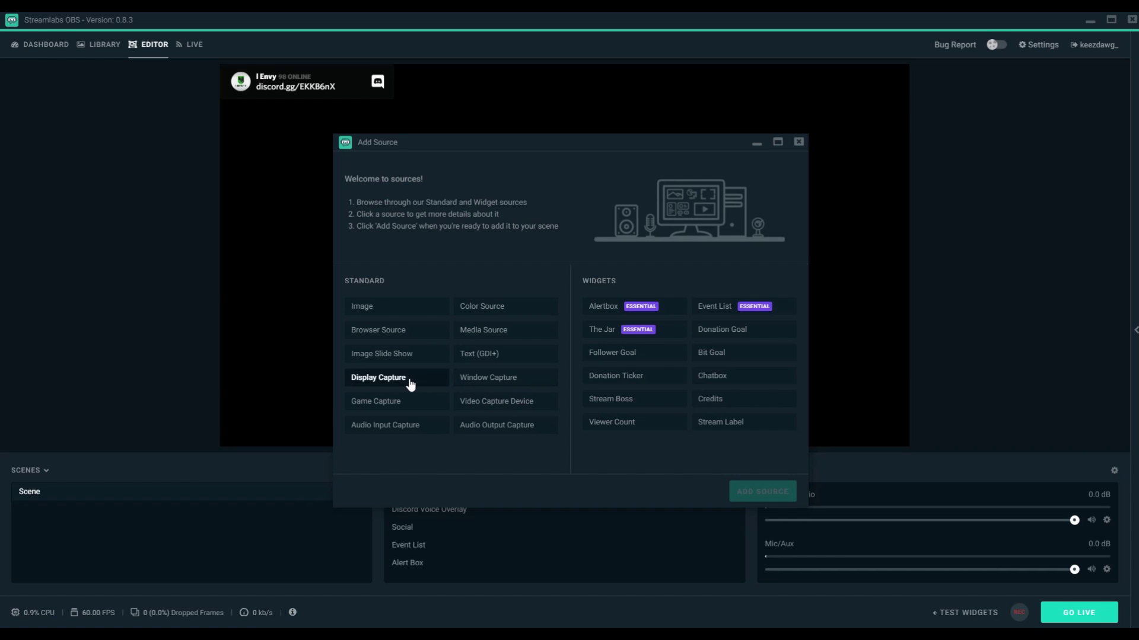
Add a Display Capture source named 'Gaming Monitor' that captures Display 1
left_click(385, 381)
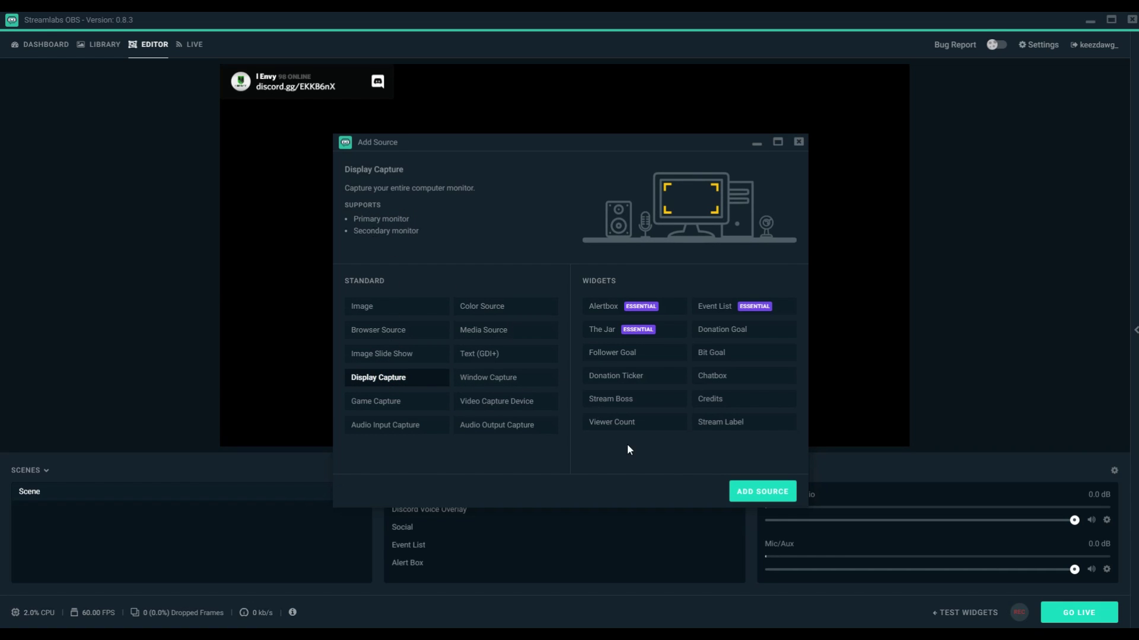
left_click(754, 493)
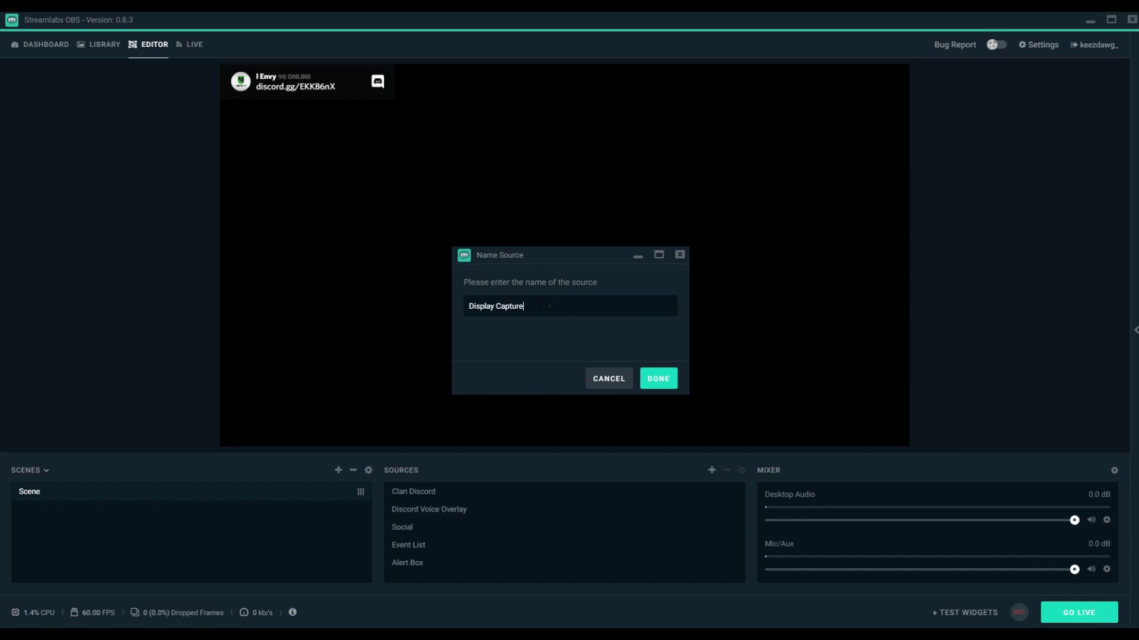
left_click_drag(541, 306, 412, 304)
type("GA")
key("BackSpace")
type("ame")
key("BackSpace")
type("ing Monitor")
left_click(659, 380)
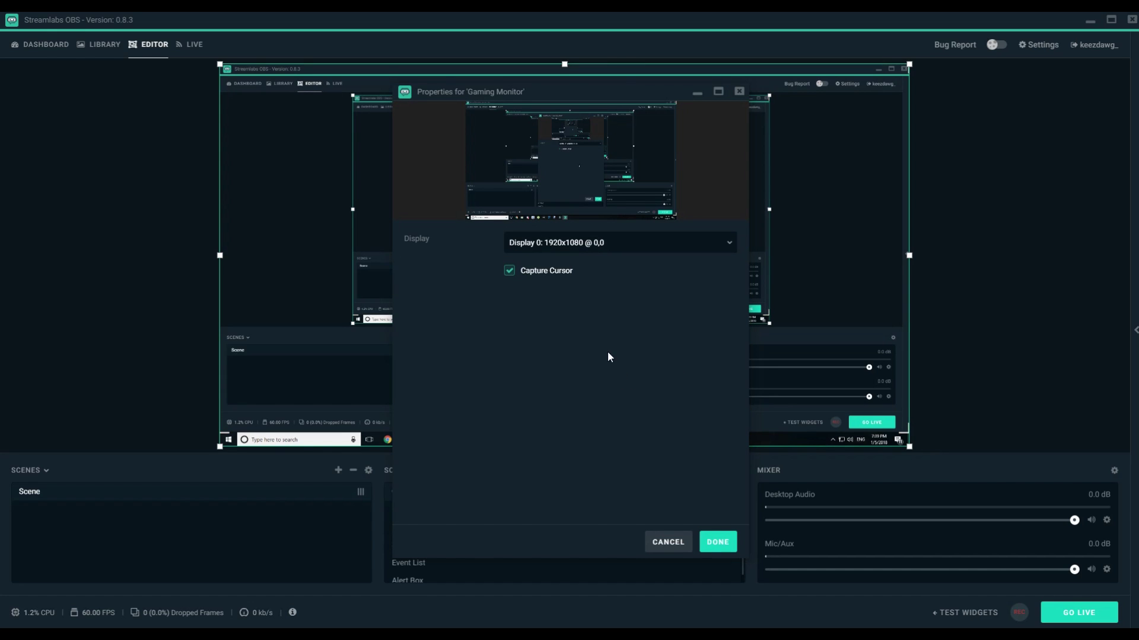
left_click(676, 254)
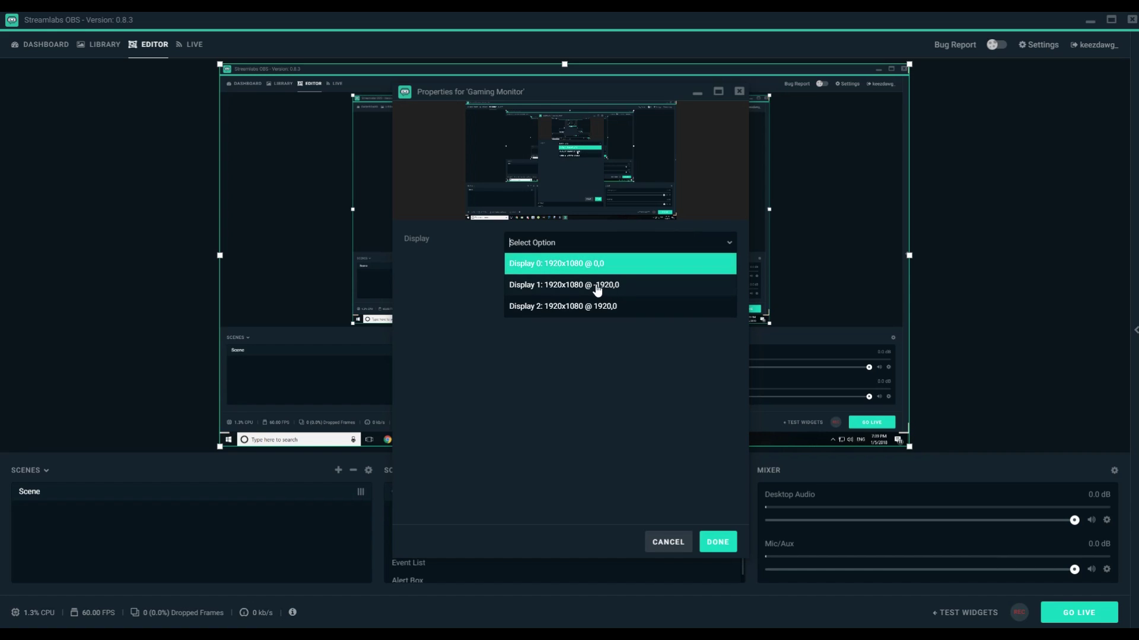
left_click(596, 286)
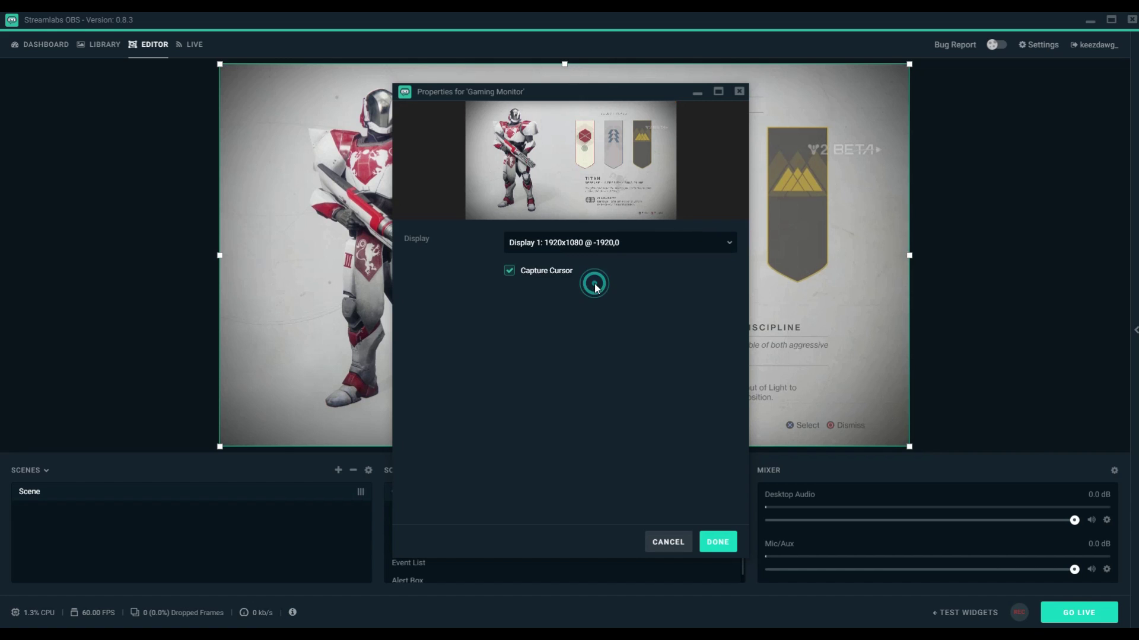
left_click(718, 543)
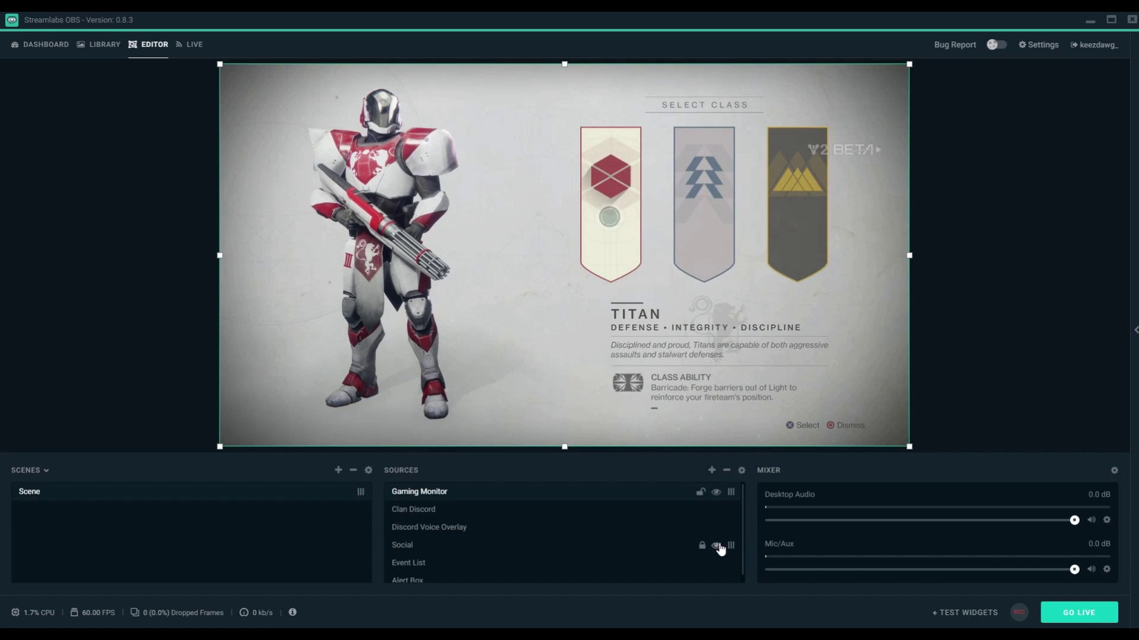
Move Gaming Monitor beneath all overlays, show Event List again, and lock Gaming Monitor
left_click_drag(733, 494, 734, 574)
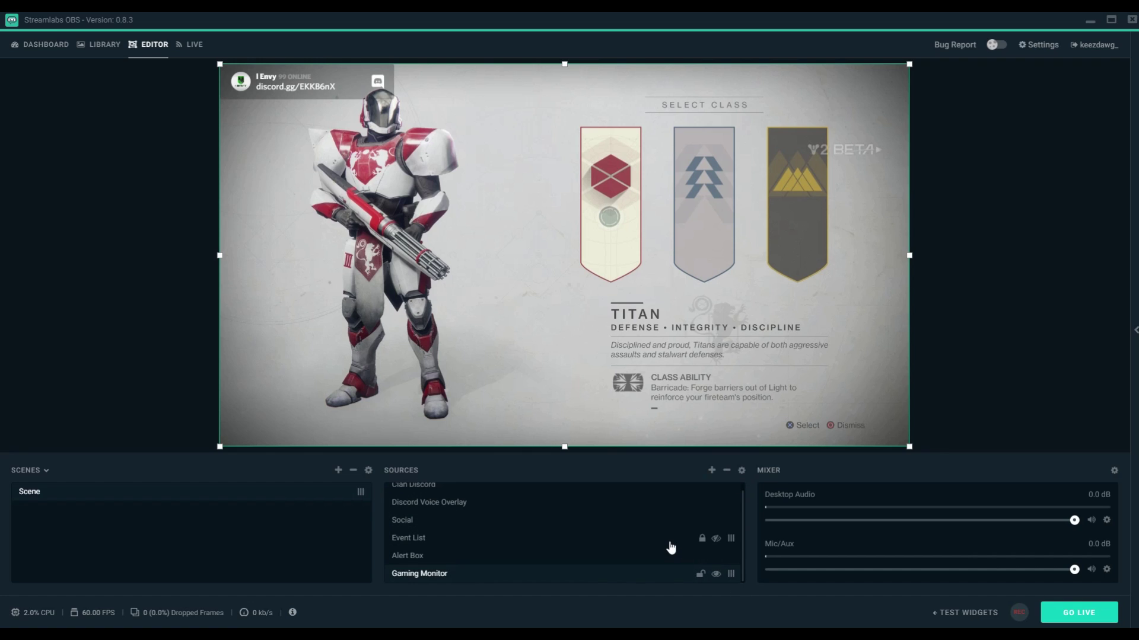
left_click(716, 537)
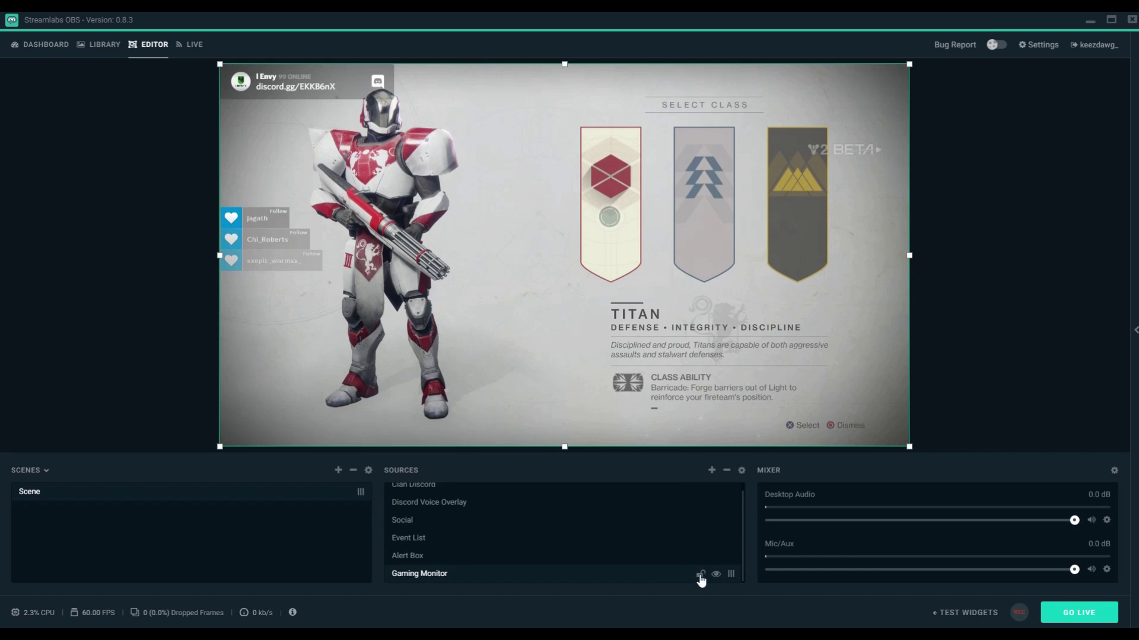
left_click(699, 574)
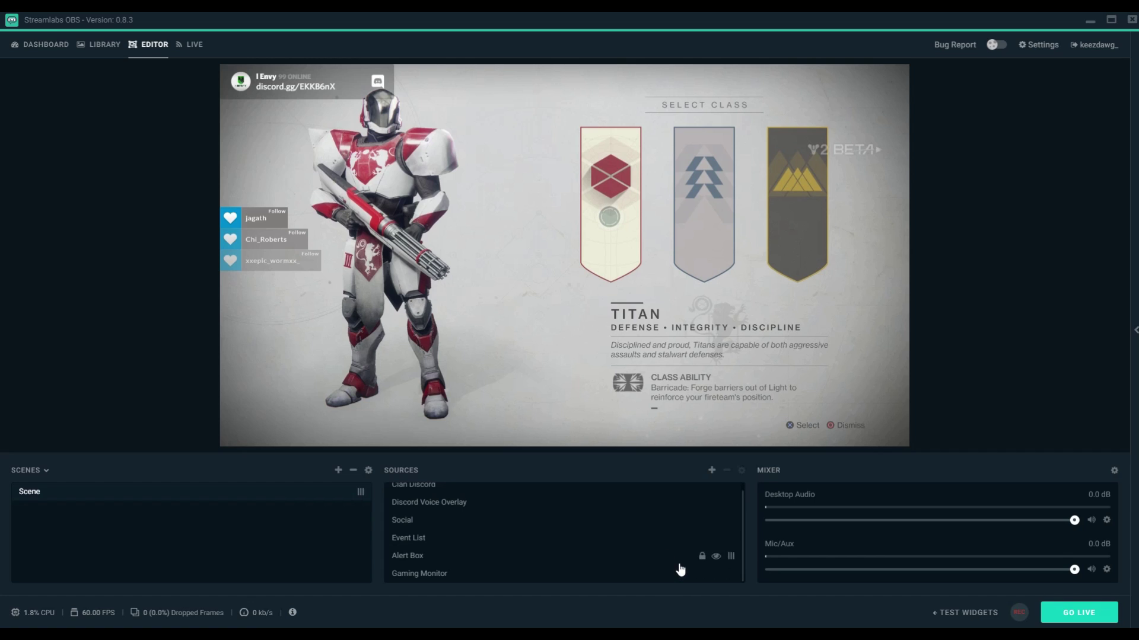
Add a Video Capture Device source named 'Webcam' using the device's default resolution
left_click(712, 470)
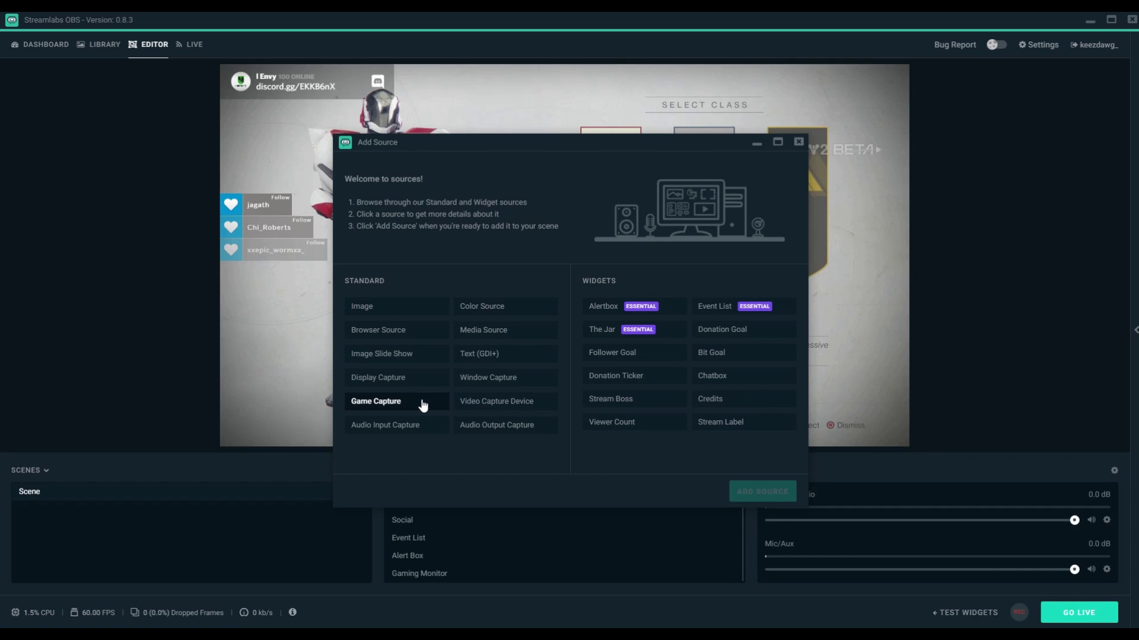
left_click(498, 408)
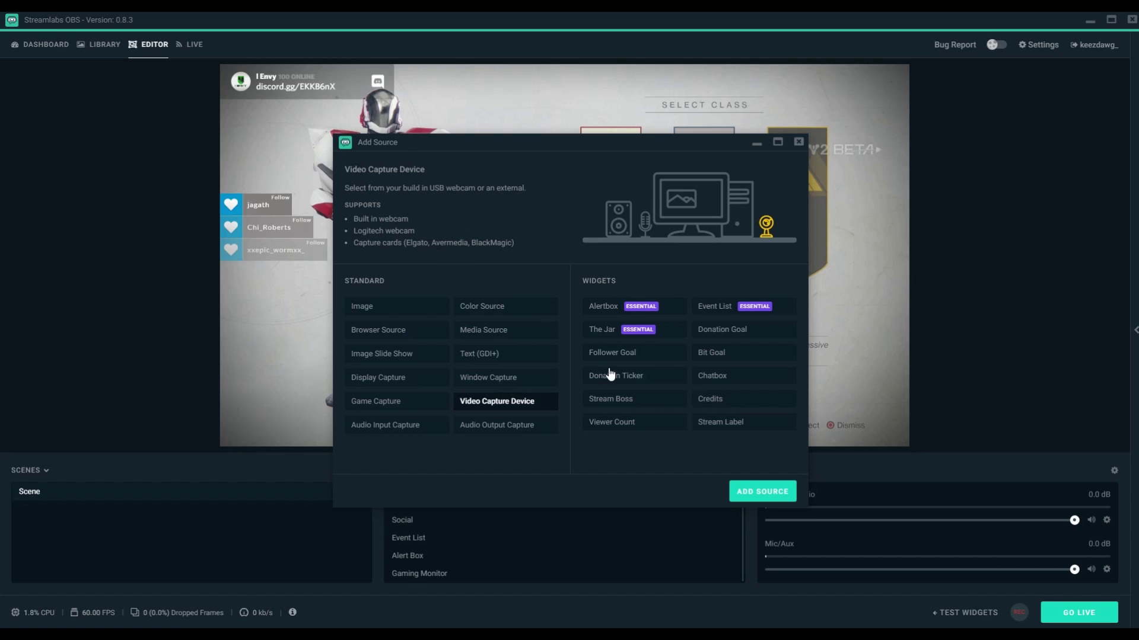
left_click(762, 492)
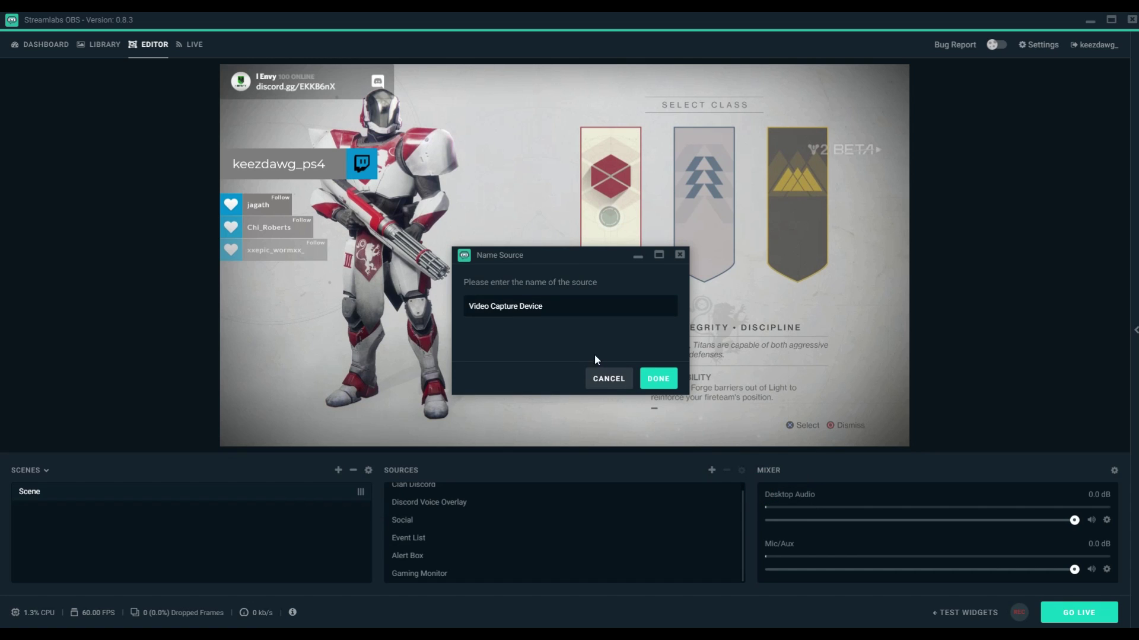
triple_click(570, 304)
type("Webcam")
left_click(658, 384)
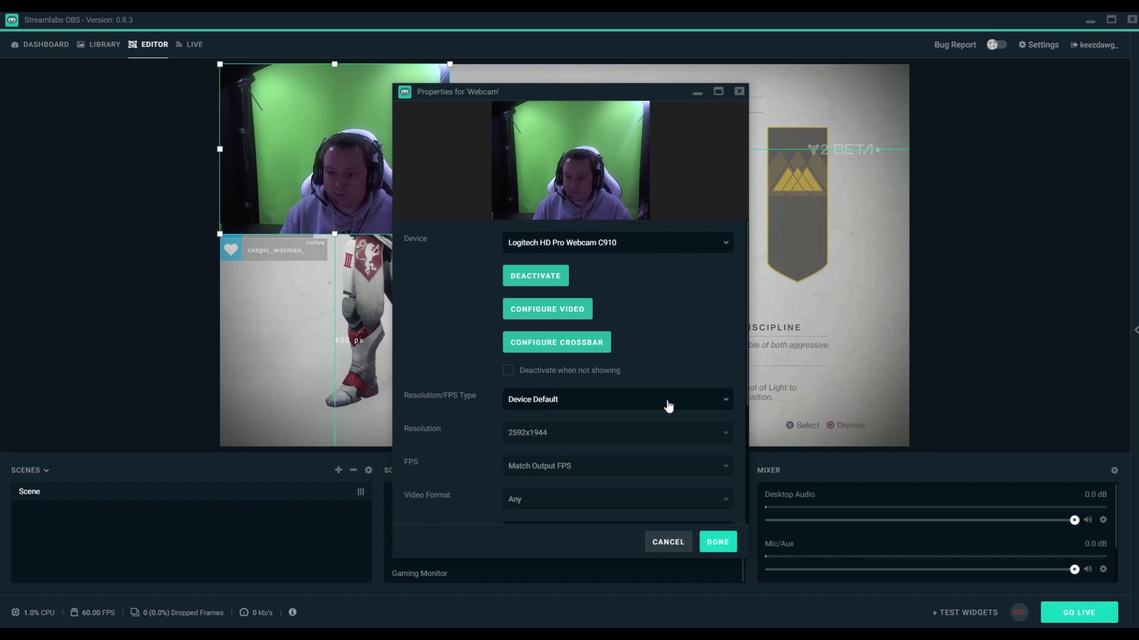
left_click(720, 405)
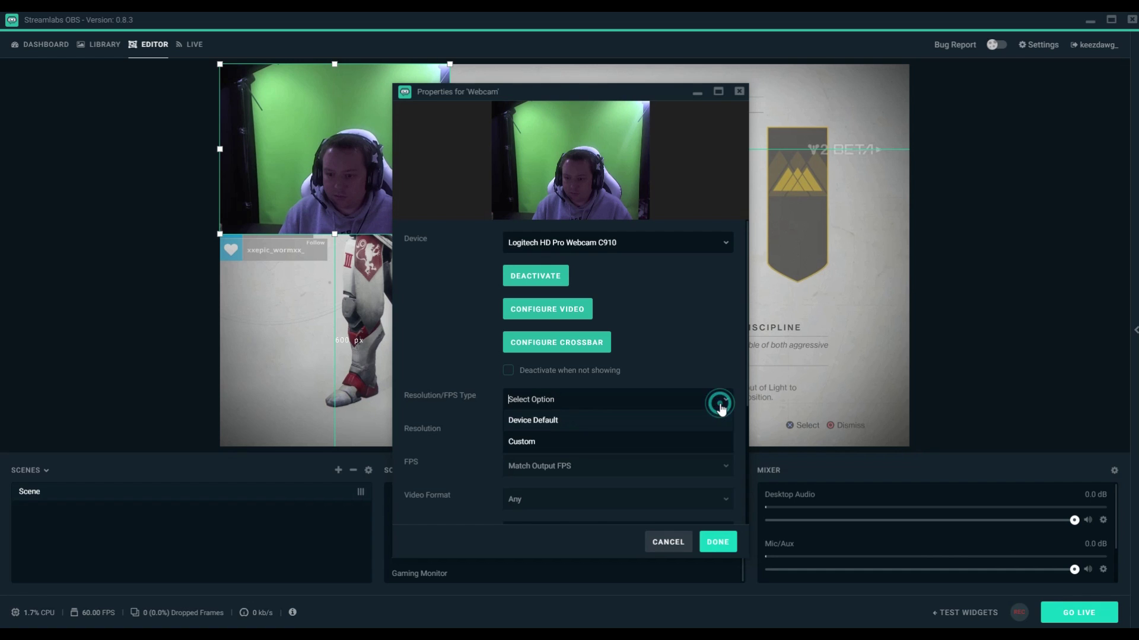
left_click(675, 420)
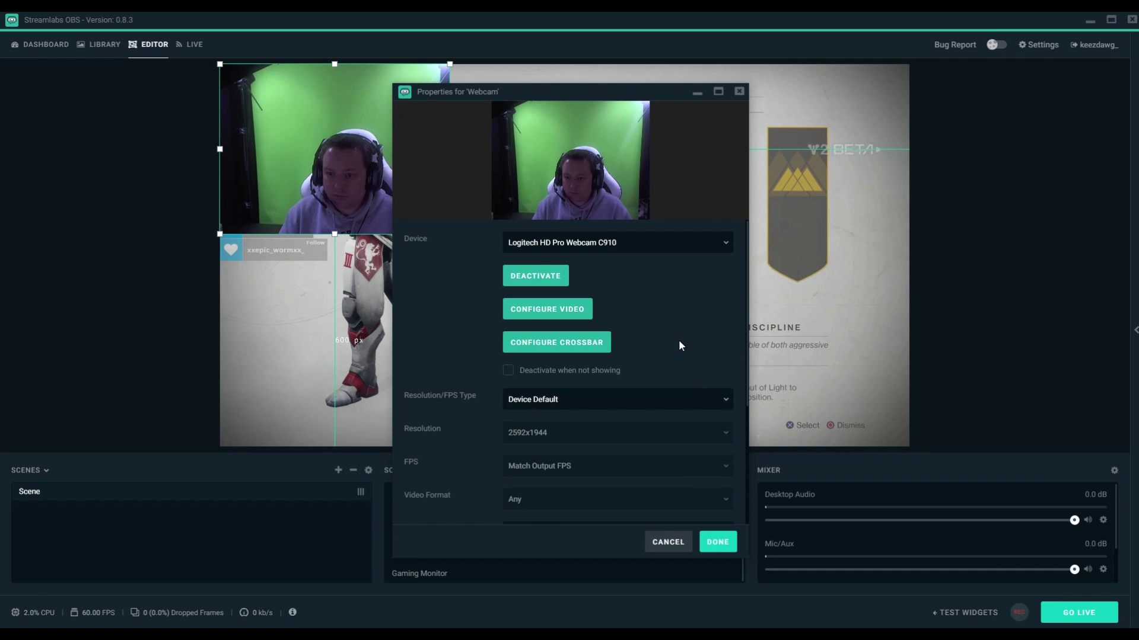
Confirm the Webcam settings and move the webcam to the scene's bottom-right corner
left_click(717, 543)
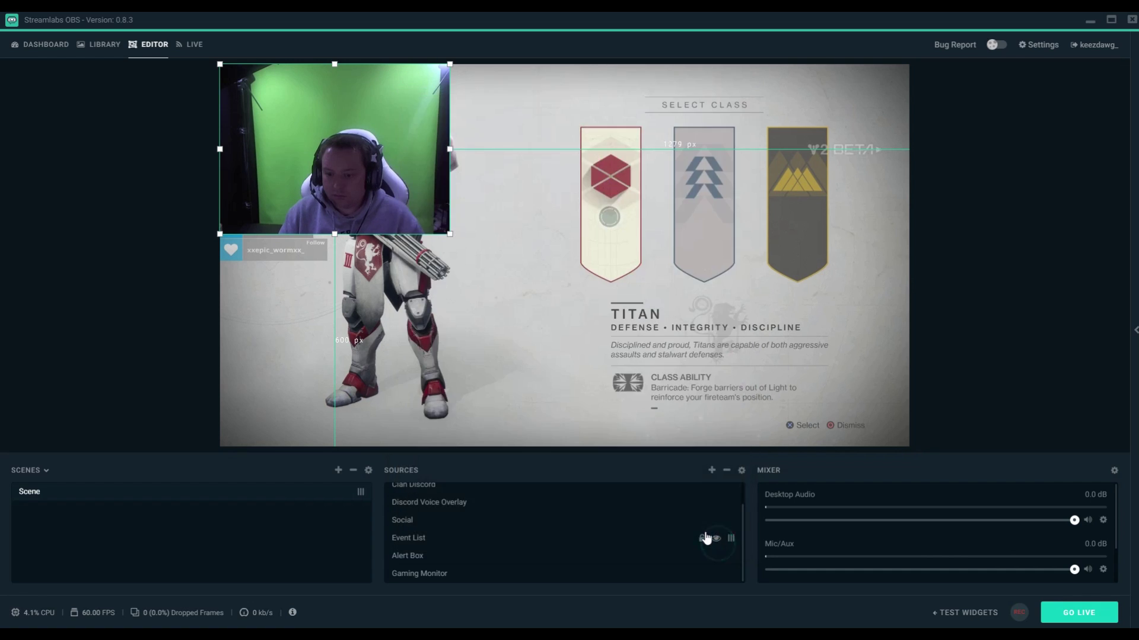
scroll(689, 543, "up", 2)
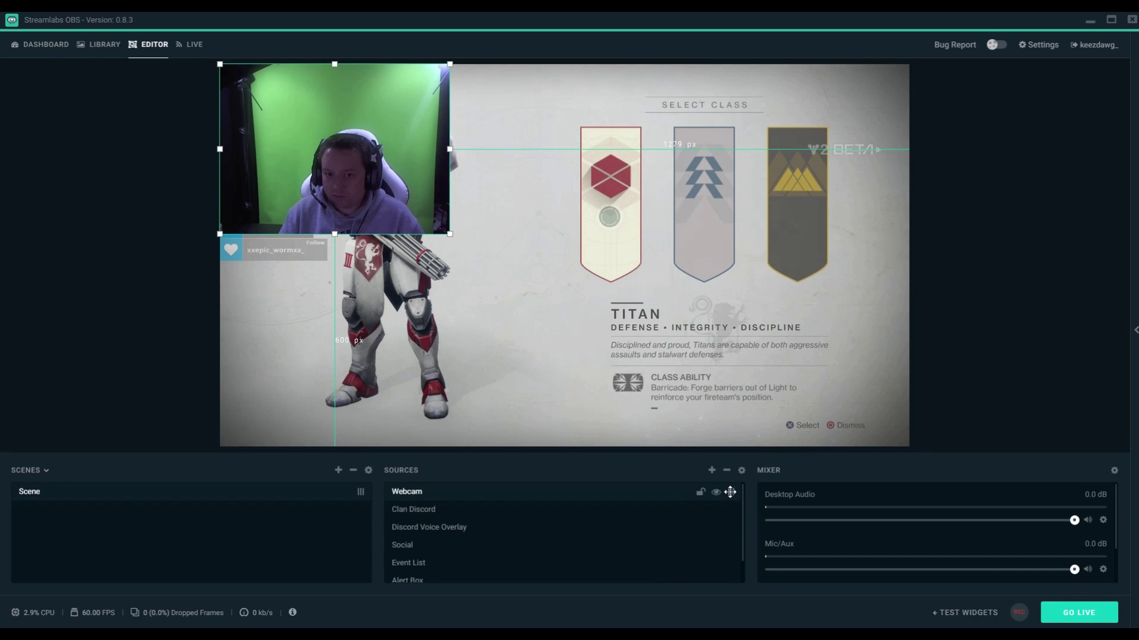
left_click_drag(353, 165, 812, 378)
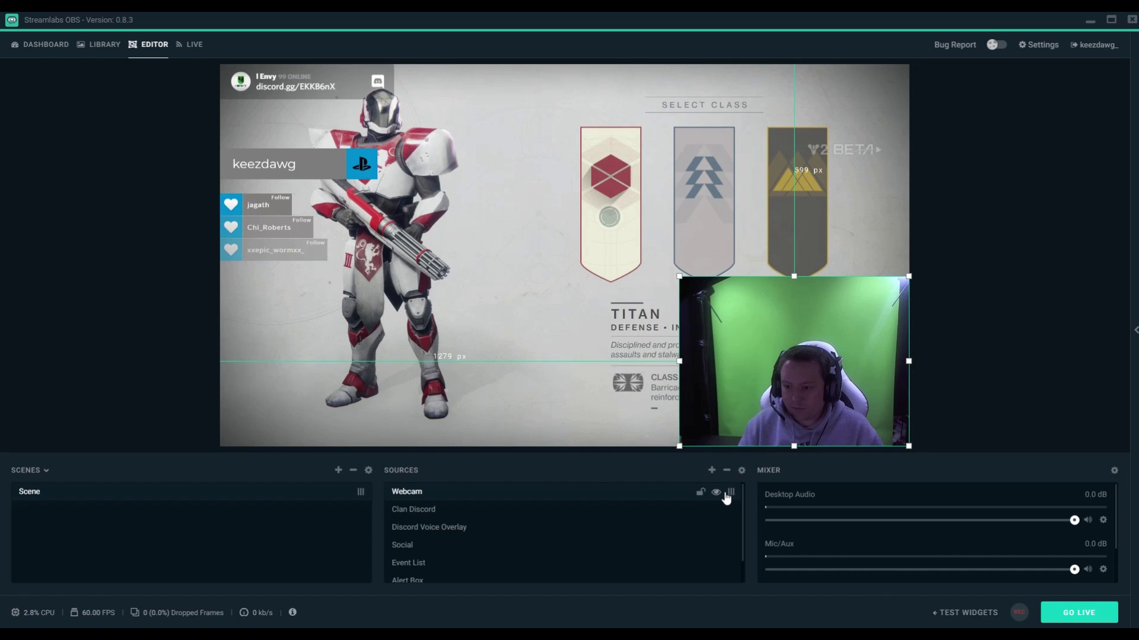
Review the Webcam properties and driver video settings, closing them unchanged
left_click(741, 472)
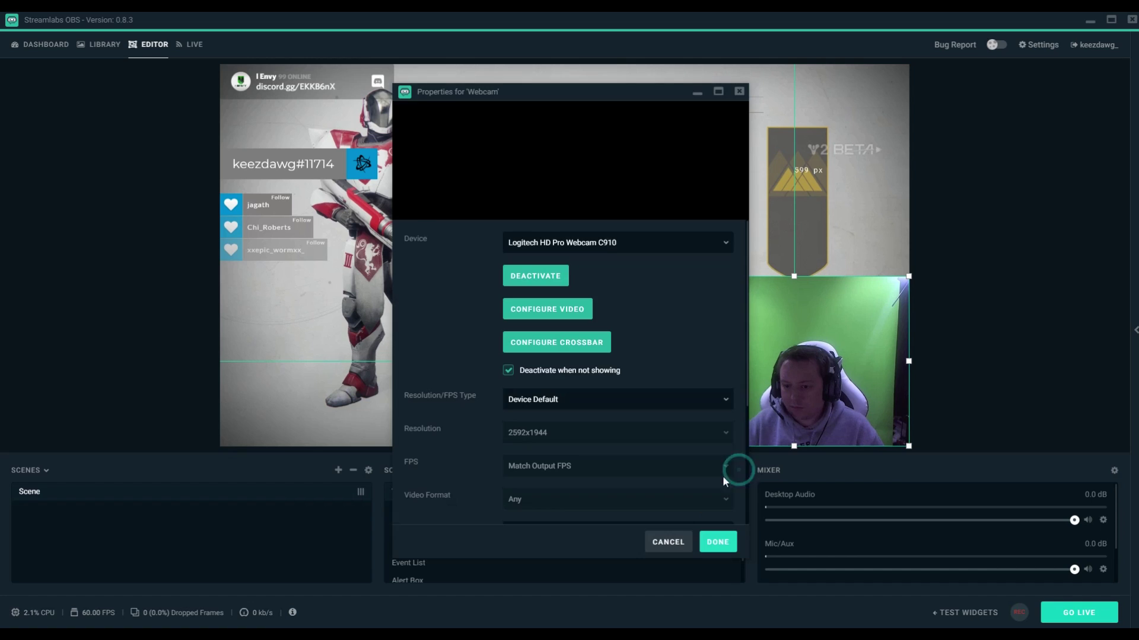
left_click(567, 316)
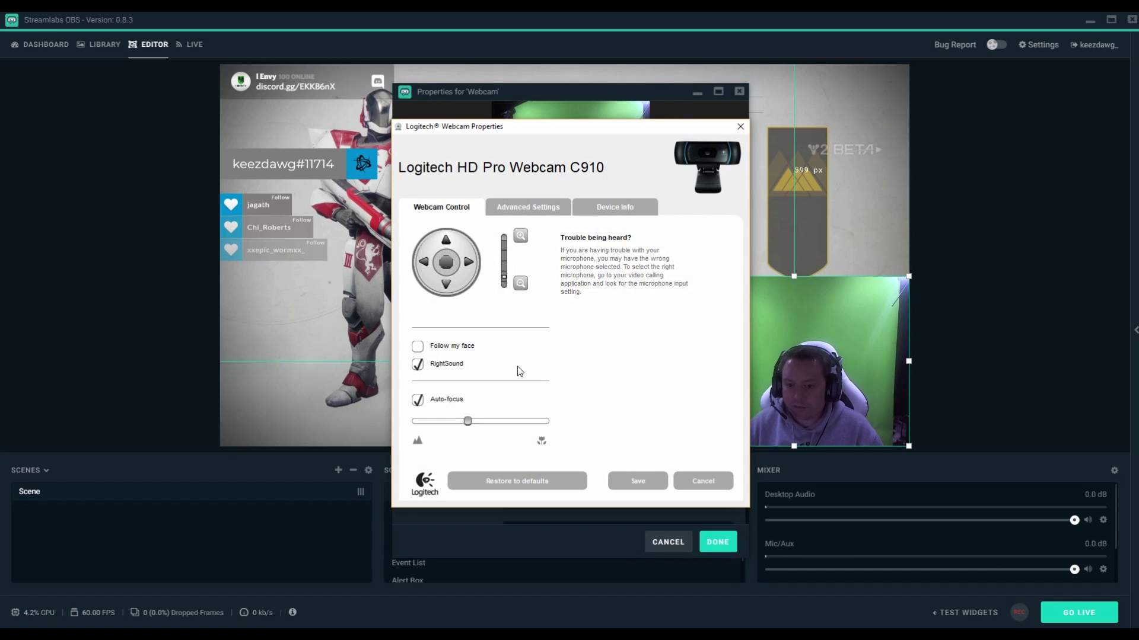
left_click(687, 479)
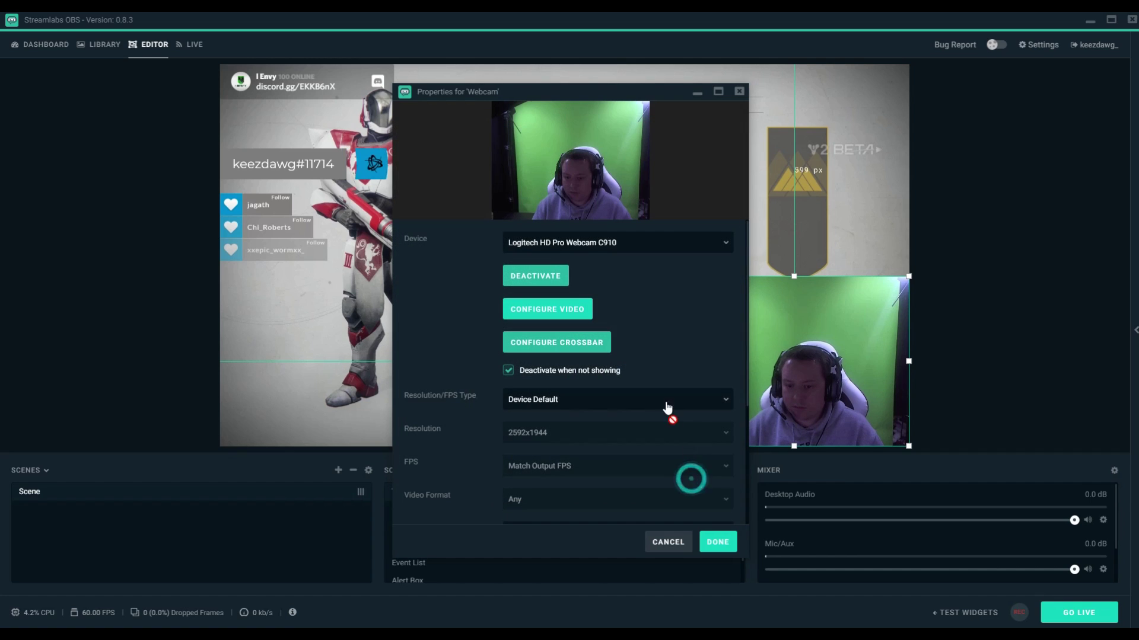
left_click(717, 542)
Add a Crop/Pad filter to the Webcam source
right_click(627, 492)
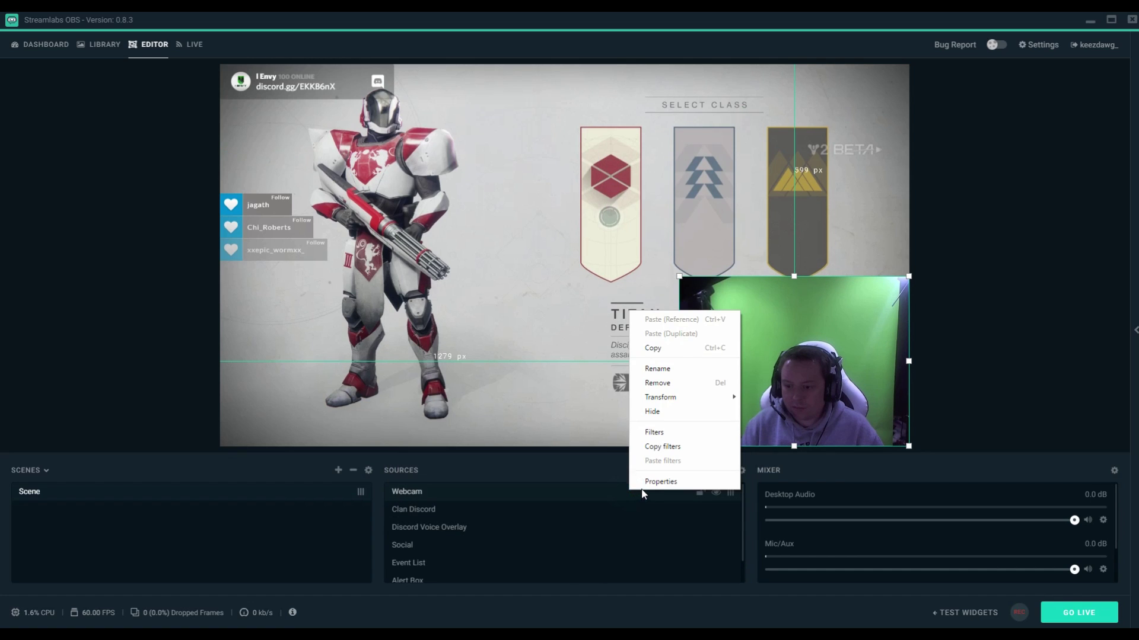
left_click(646, 433)
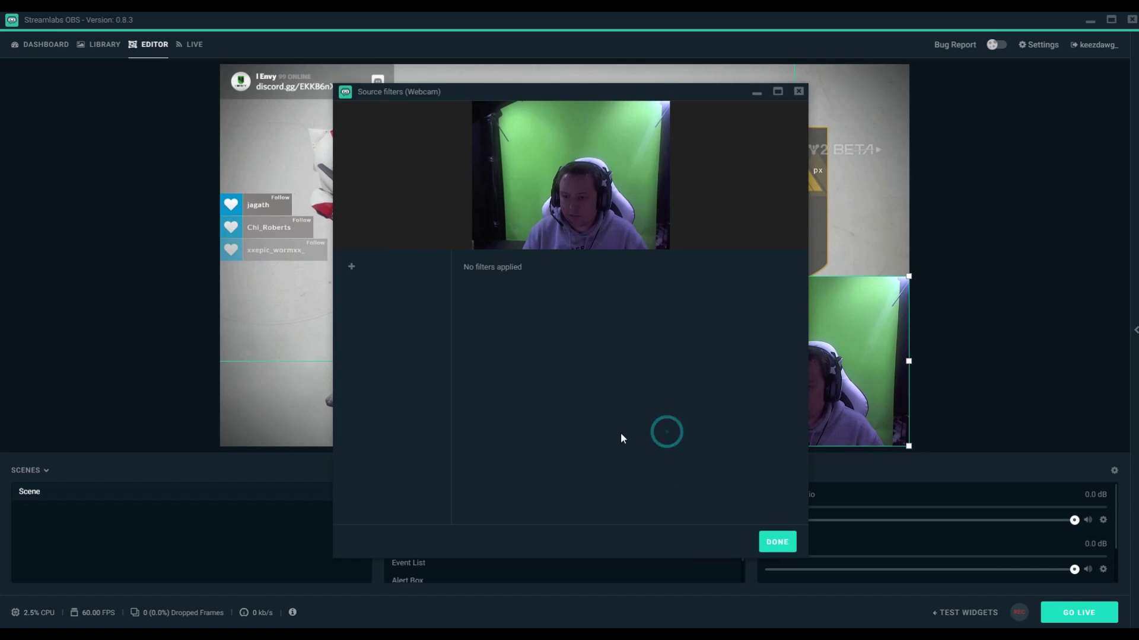
left_click(355, 268)
left_click(661, 245)
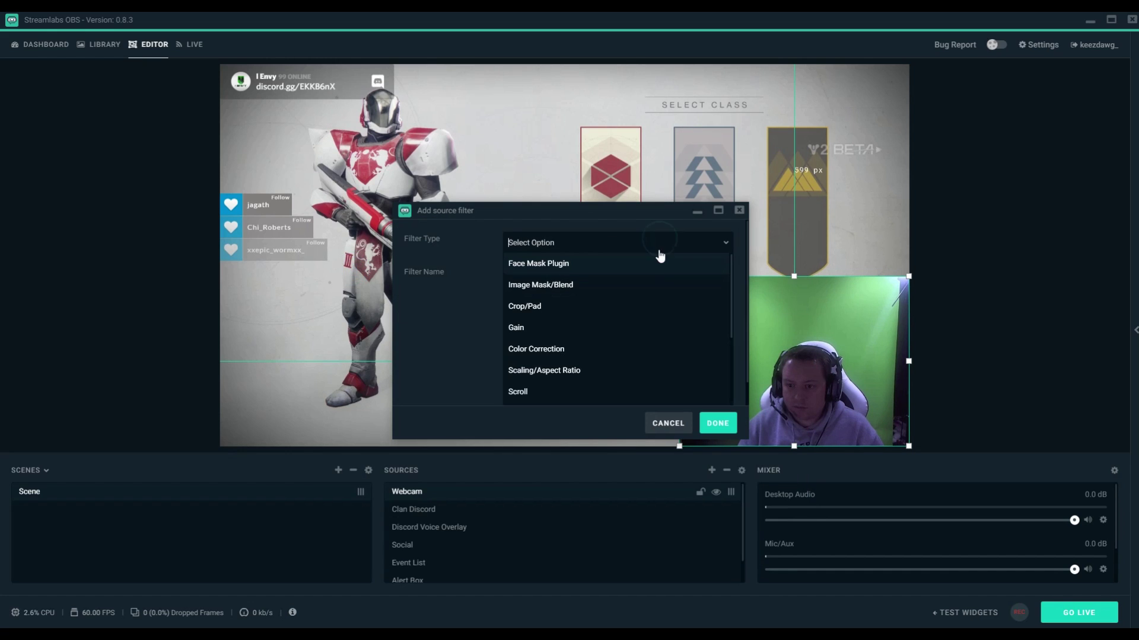
left_click(552, 304)
left_click(717, 423)
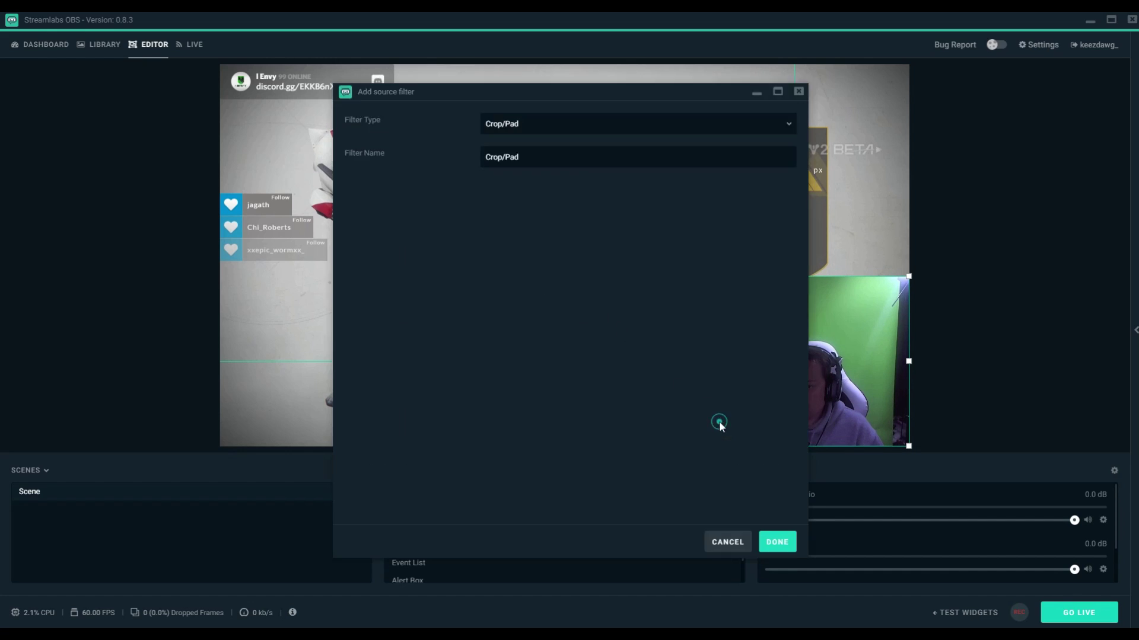
Set the crop to Left 150, Top 150, Right 150 and Bottom 40
left_click(789, 292)
left_click(789, 292)
left_click(789, 292)
left_click(789, 292)
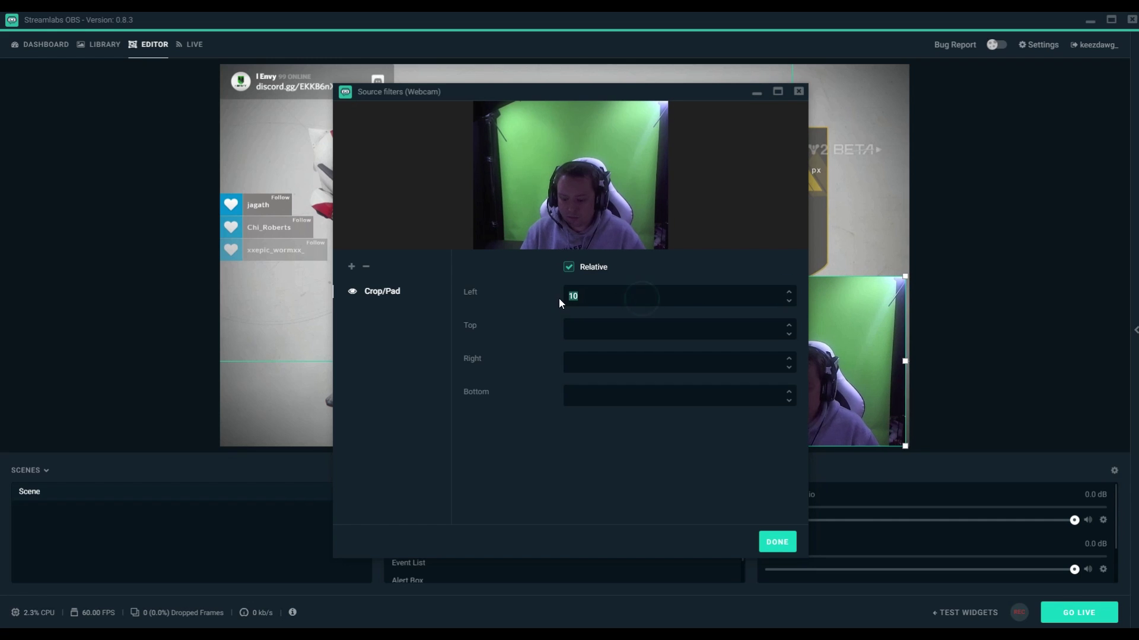
key("ctrl+a")
type("150")
left_click(591, 300)
left_click(596, 323)
type("150")
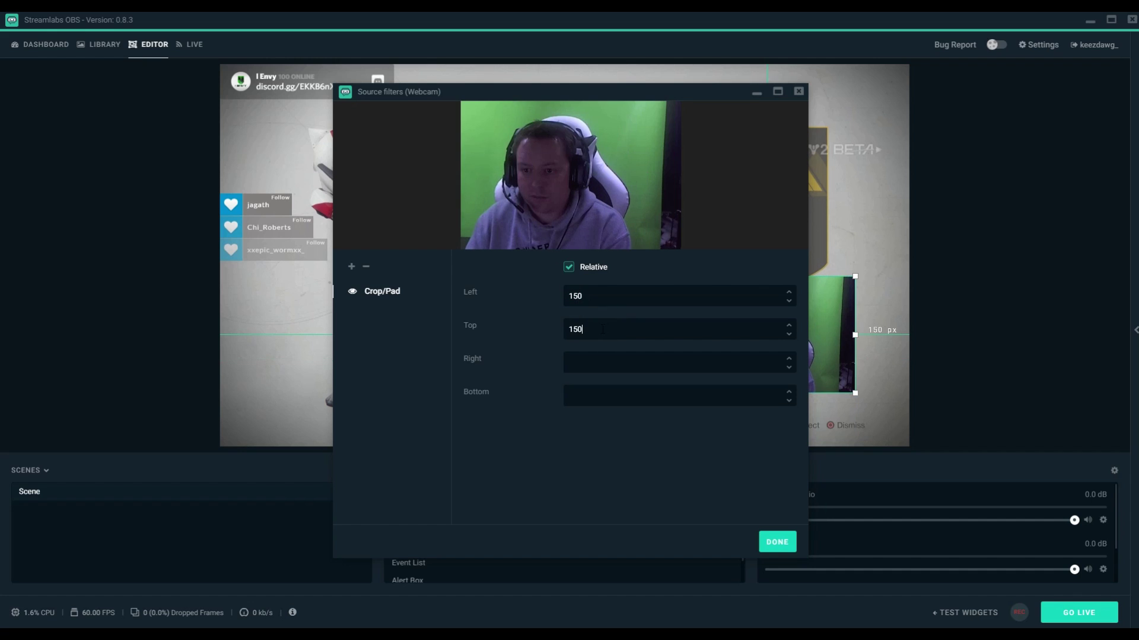
left_click(605, 363)
type("150")
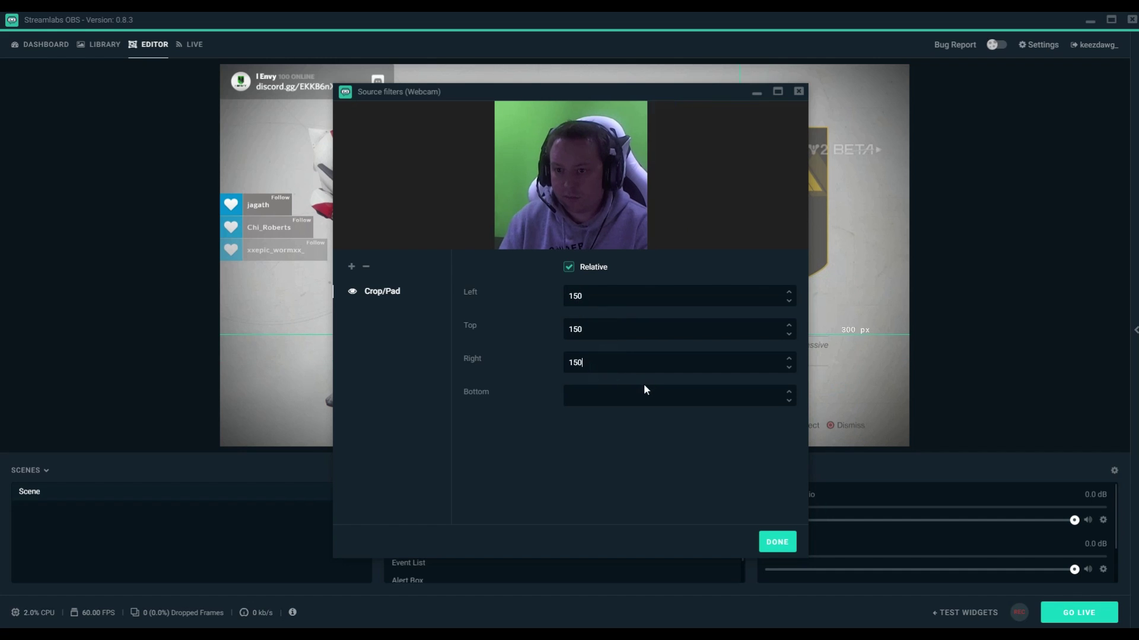
left_click(608, 401)
type("25")
left_click_drag(607, 396, 552, 396)
type("40")
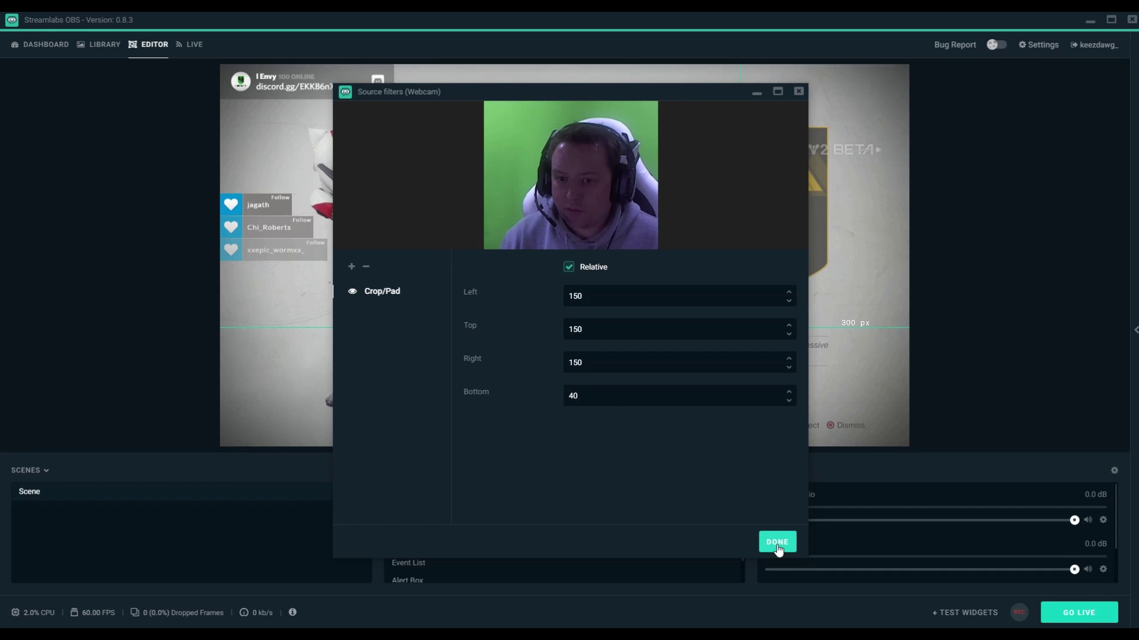
Add a Chroma Key filter to the webcam, keeping the Green key colour
left_click(351, 266)
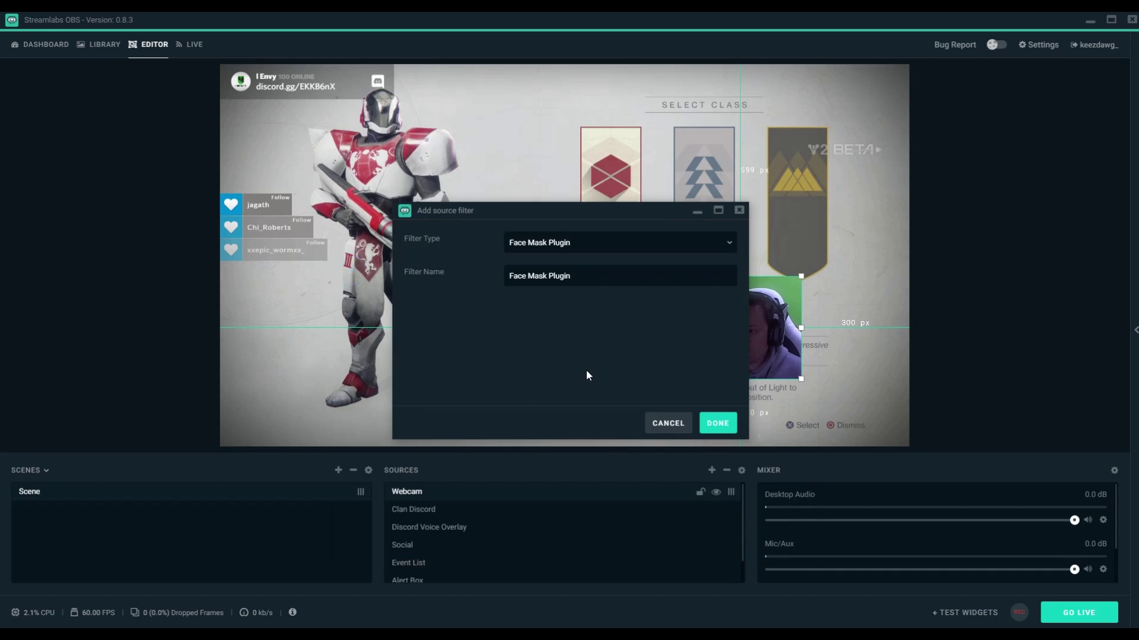
left_click(729, 243)
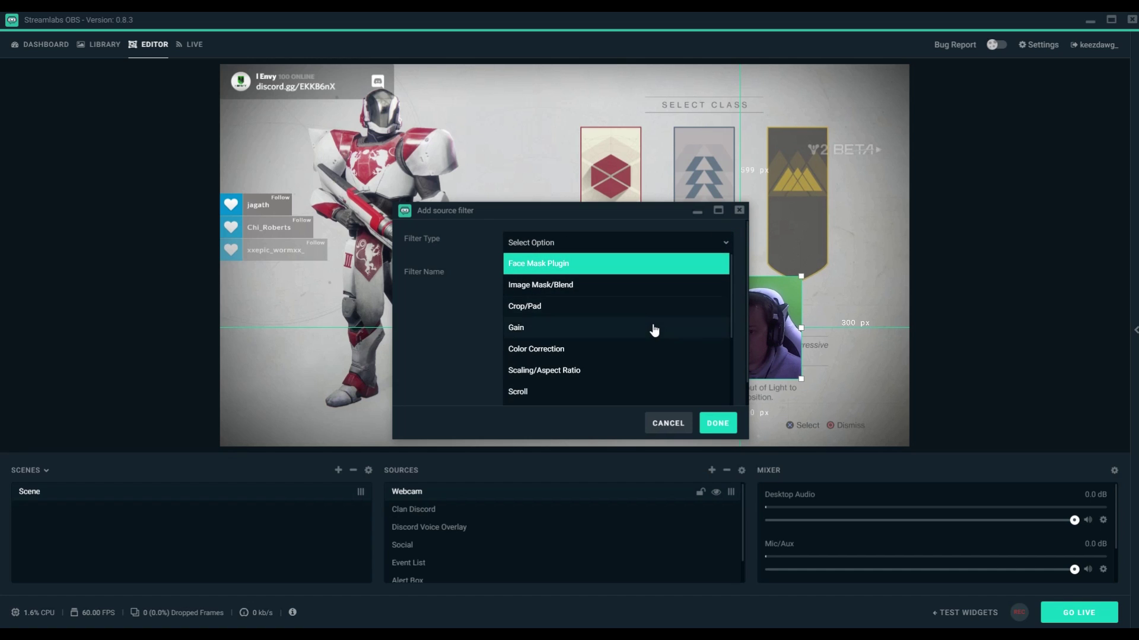
scroll(654, 331, "down", 3)
scroll(635, 328, "up", 1)
scroll(634, 327, "up", 3)
scroll(629, 319, "down", 5)
scroll(593, 321, "down", 2)
left_click(544, 321)
left_click(720, 423)
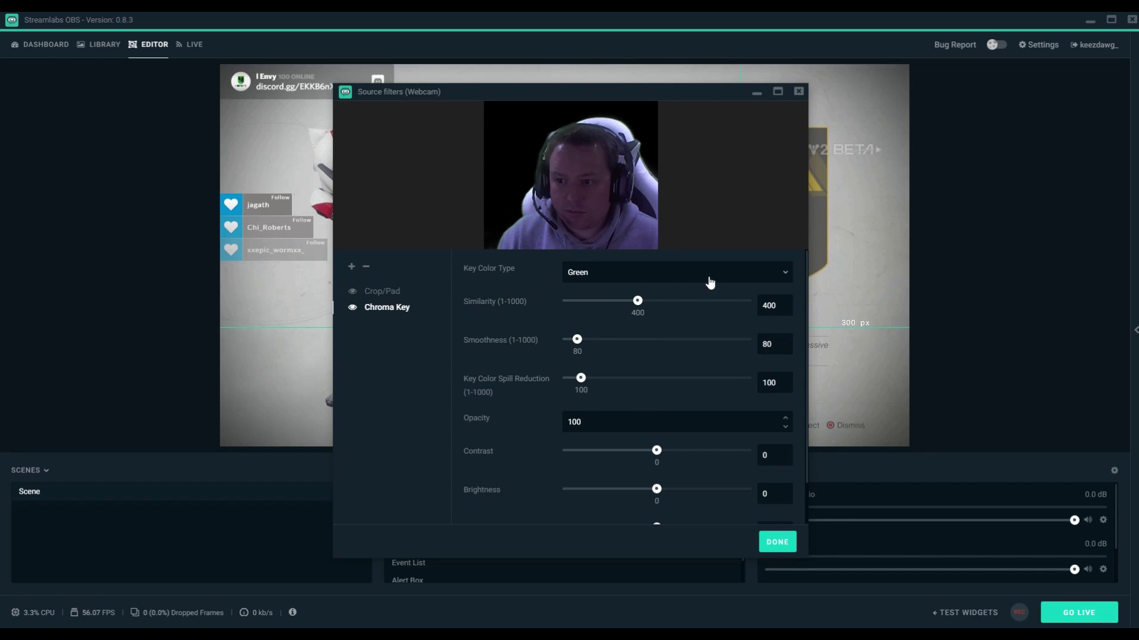
Move the webcam to the bottom-right of the scene and enlarge it up and left
left_click(777, 542)
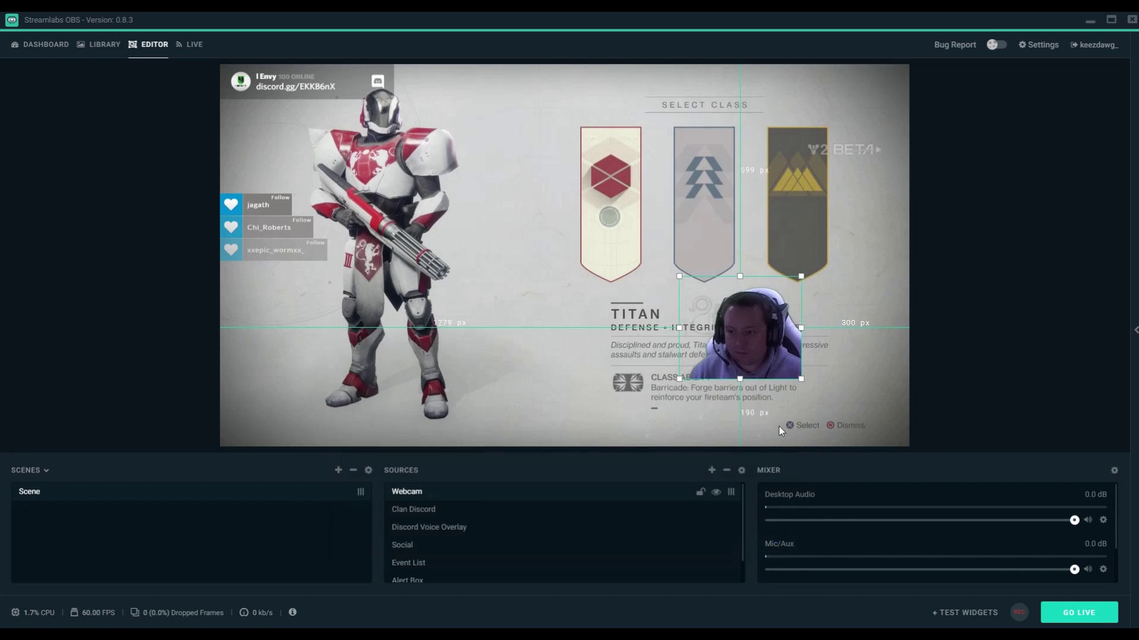
left_click_drag(766, 354, 868, 405)
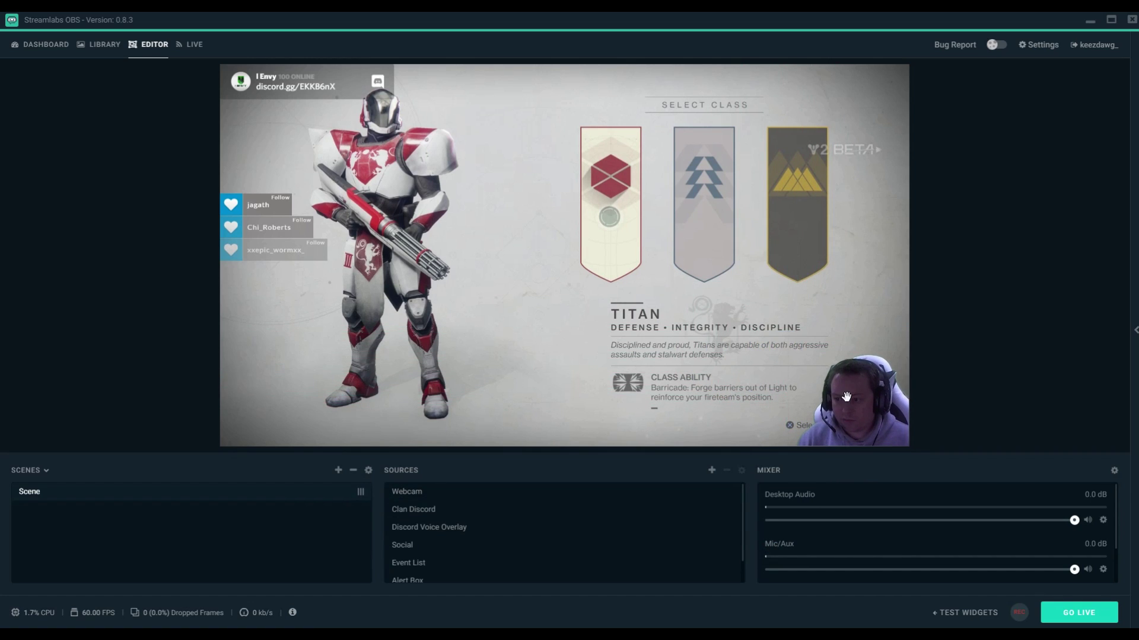
left_click_drag(788, 343, 715, 324)
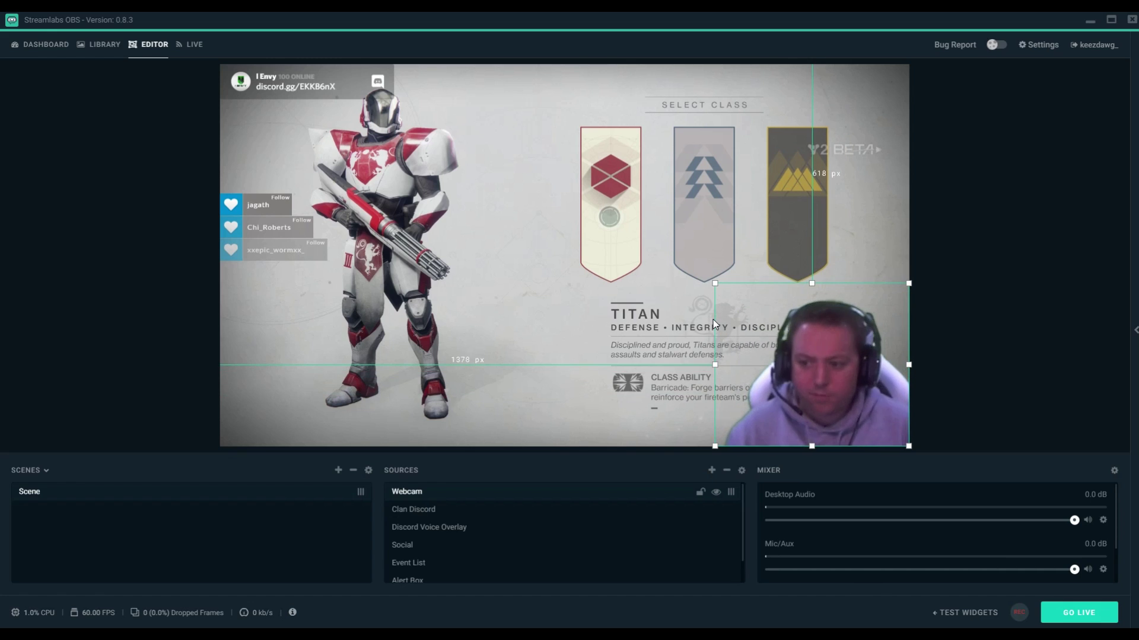
left_click_drag(715, 283, 712, 280)
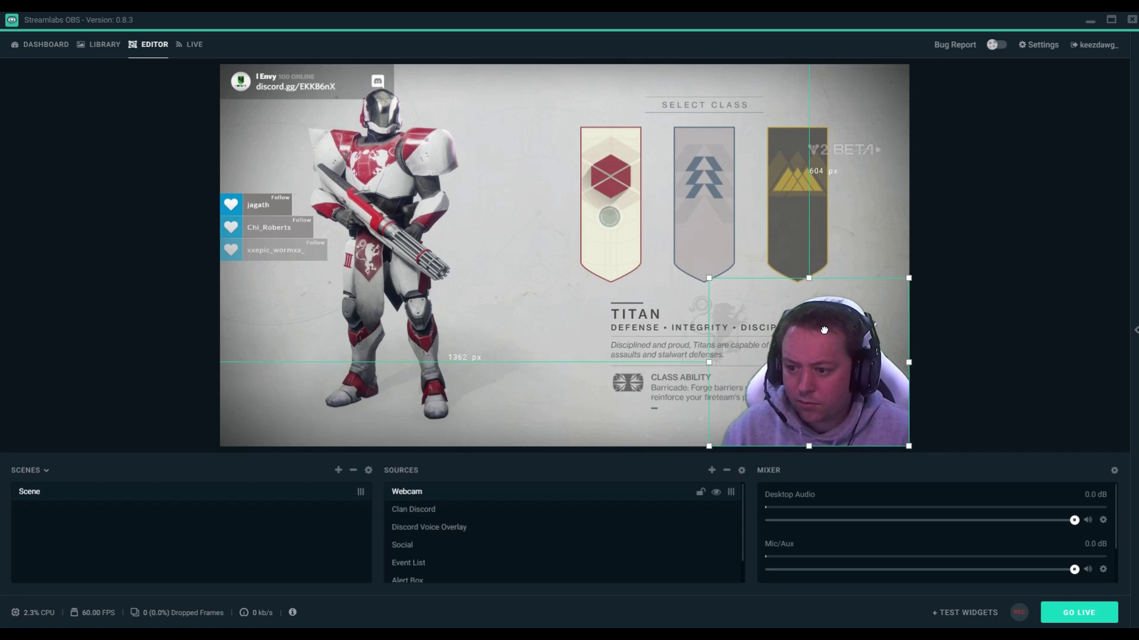
left_click(814, 231)
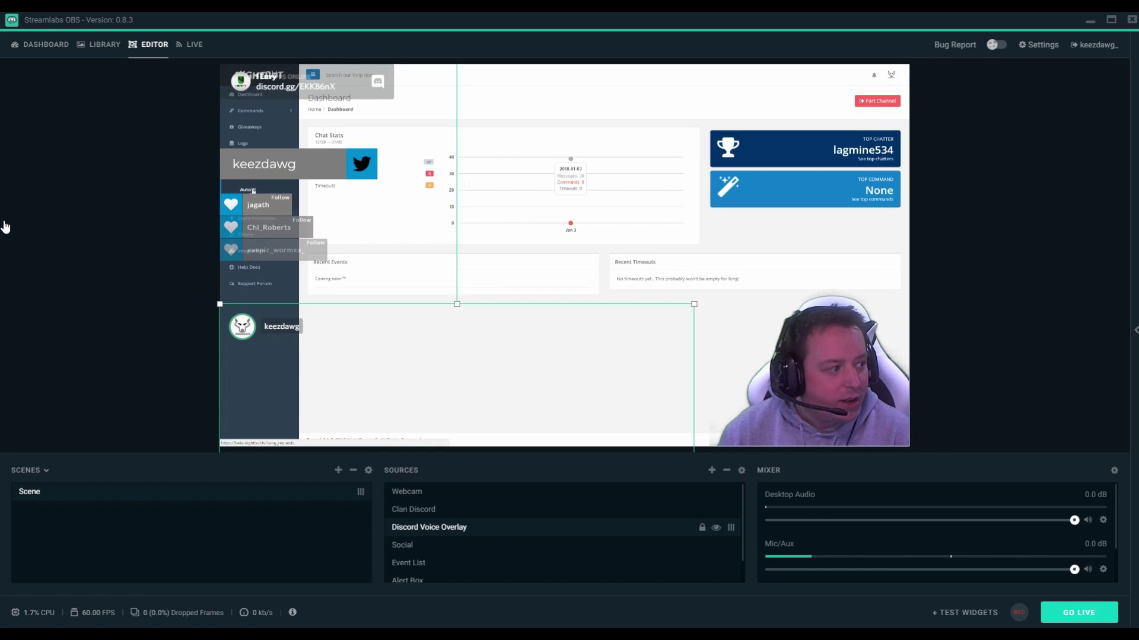
Open Nightbot's Song Requests page in the captured browser
left_click(254, 190)
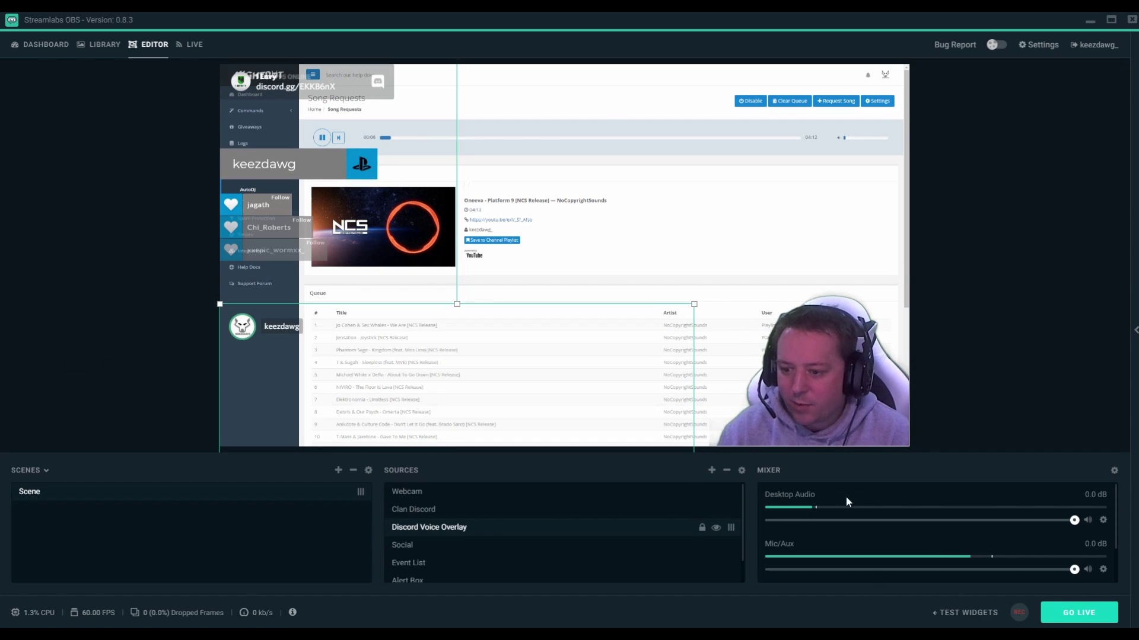
Browse the Desktop Audio filter types and back out without adding a filter
left_click(1103, 520)
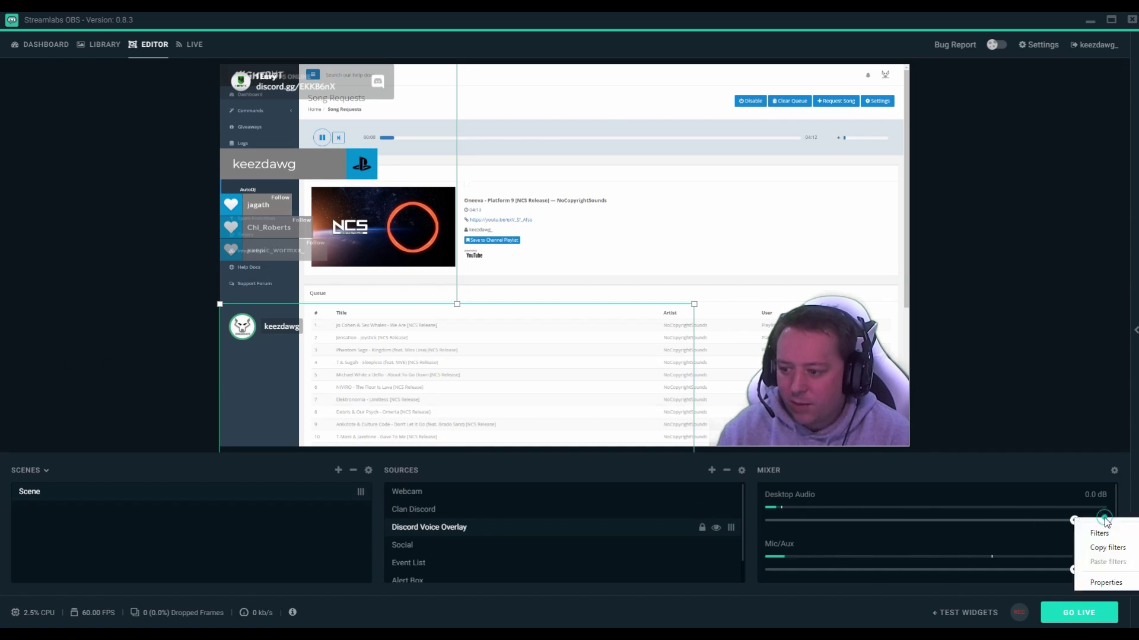
left_click(1099, 533)
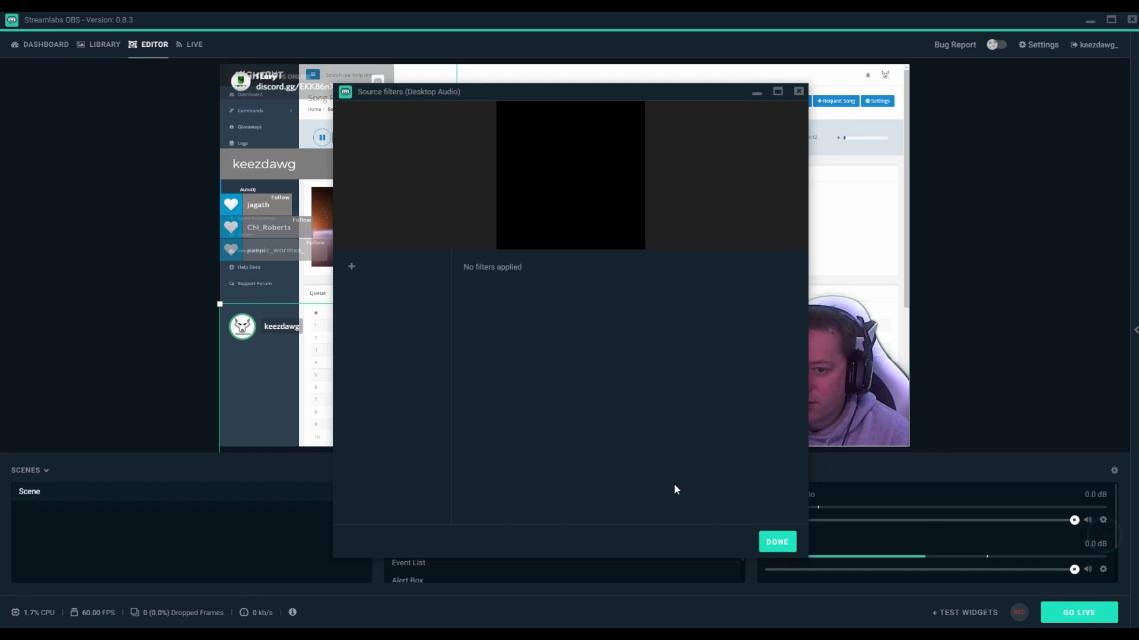
left_click(351, 267)
left_click(589, 244)
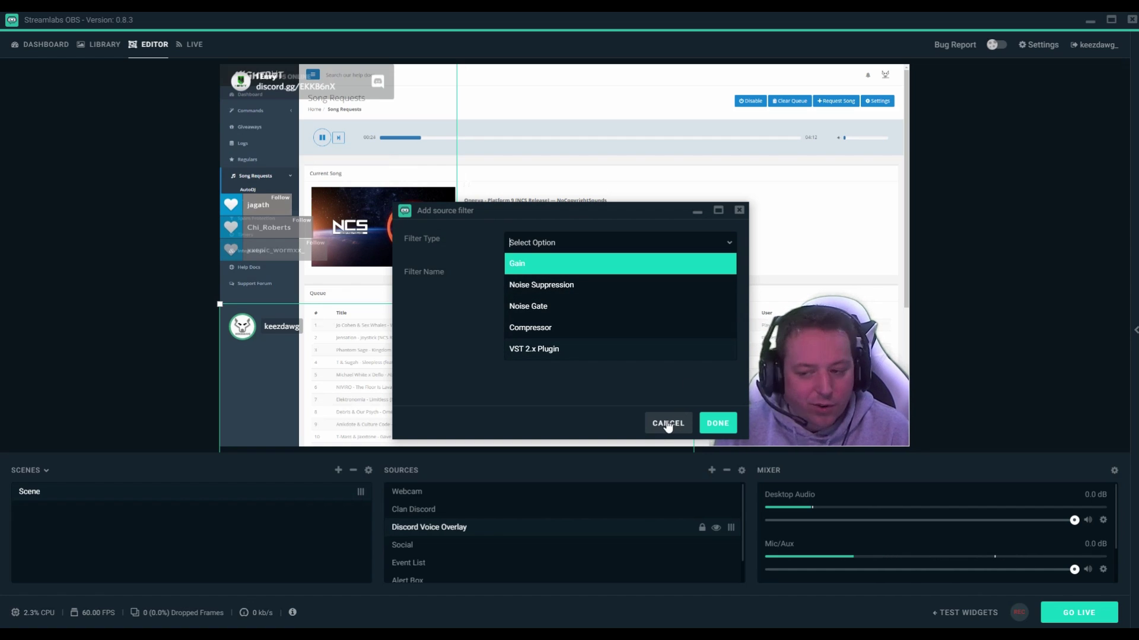
key("Return")
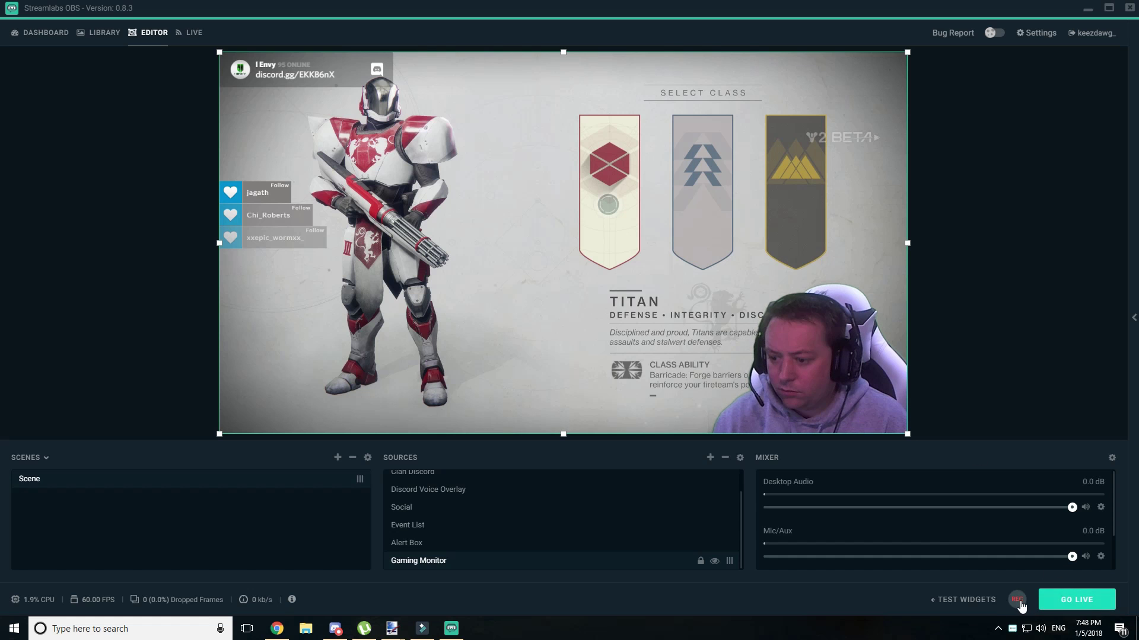
Fire test follower and subscription alerts, then open the program Settings
left_click(964, 600)
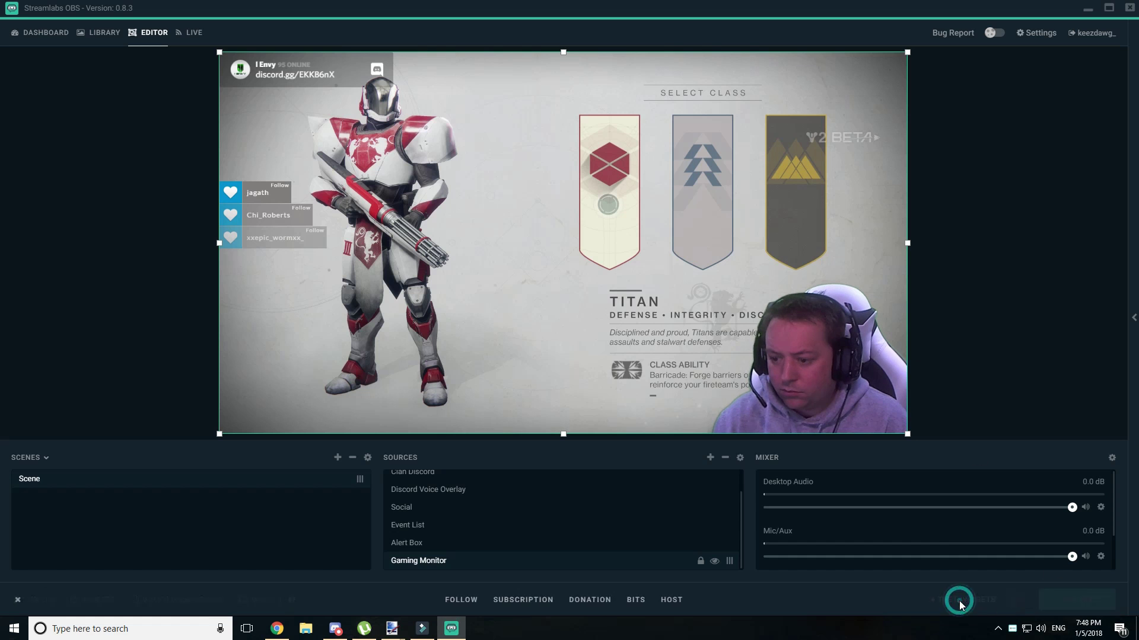
left_click(462, 601)
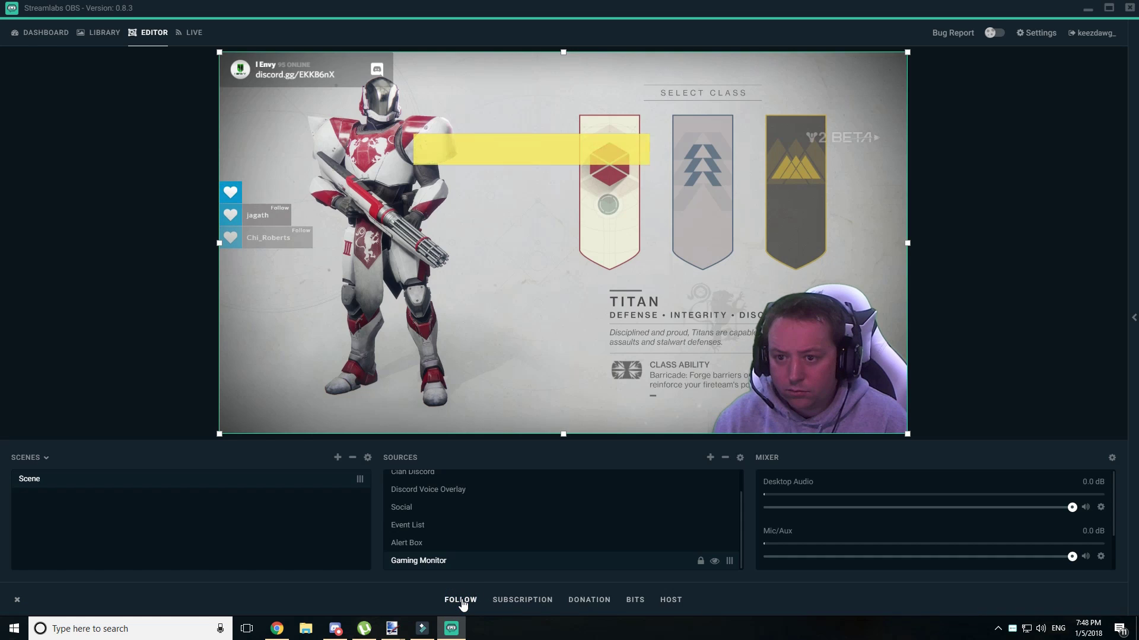
left_click(531, 601)
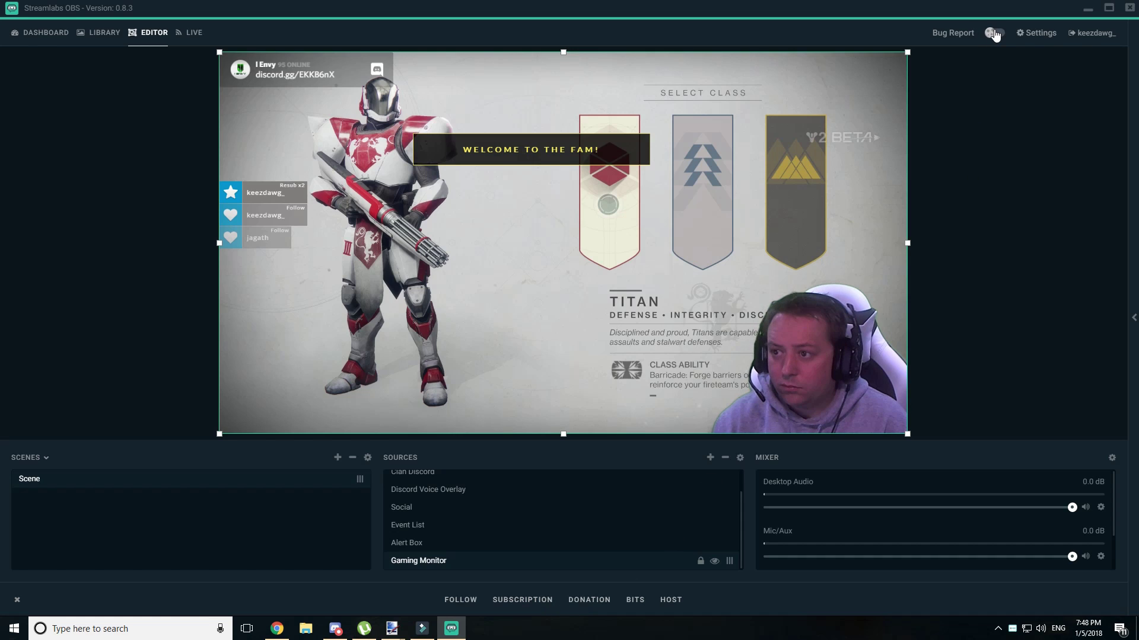
left_click(1037, 33)
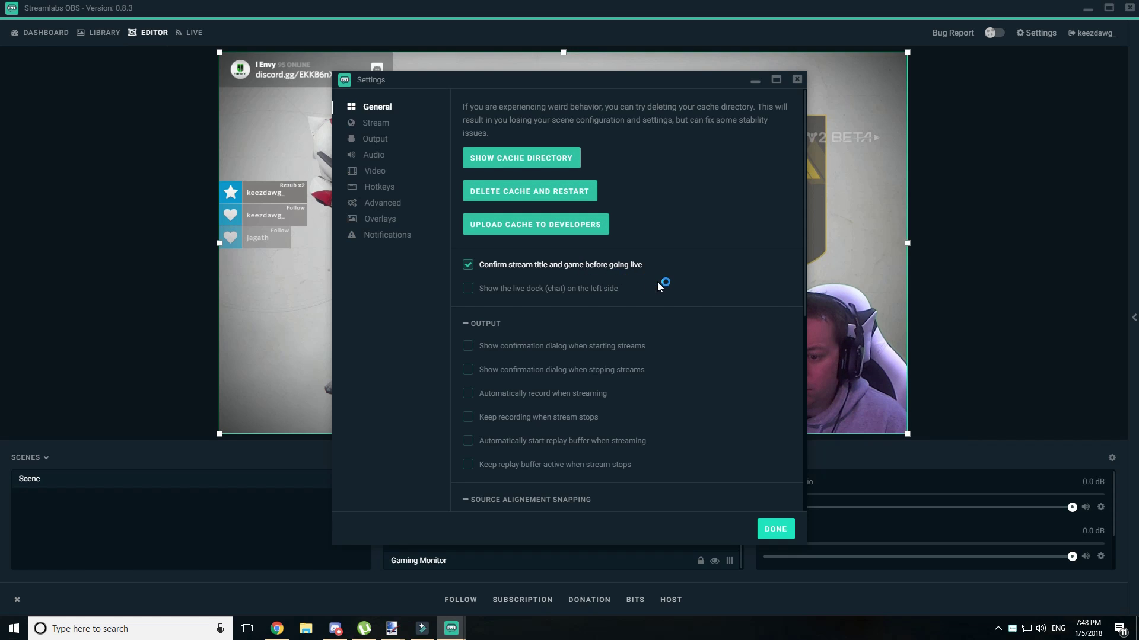
Set the Stream settings' Stream Type to Streaming Services, keeping Twitch as the service
scroll(658, 283, "down", 5)
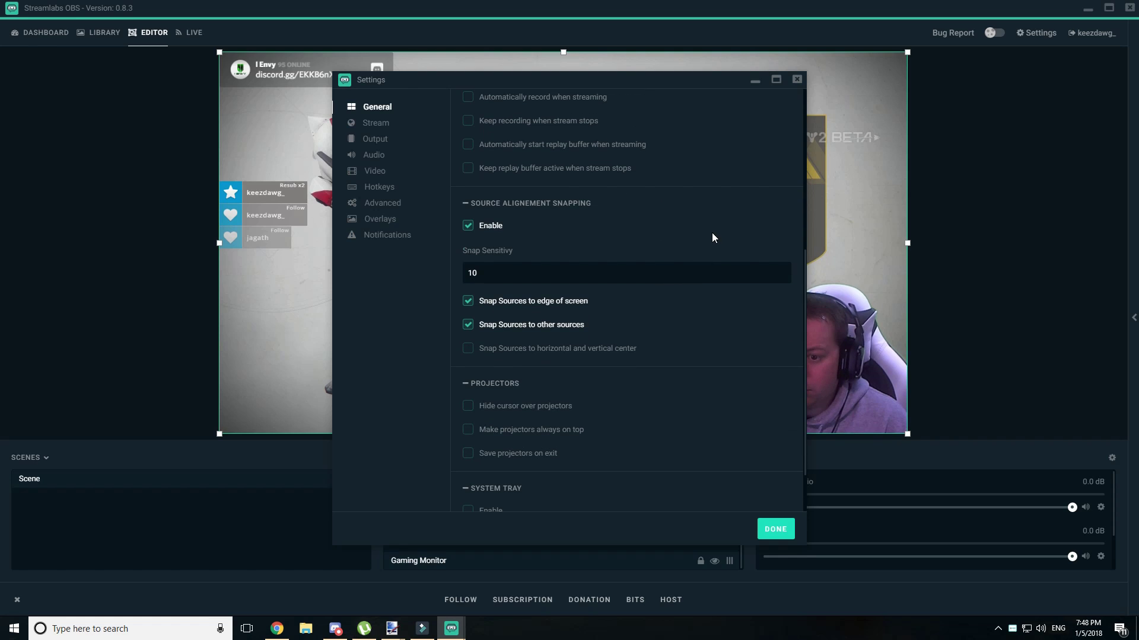
scroll(714, 237, "down", 1)
scroll(713, 237, "up", 6)
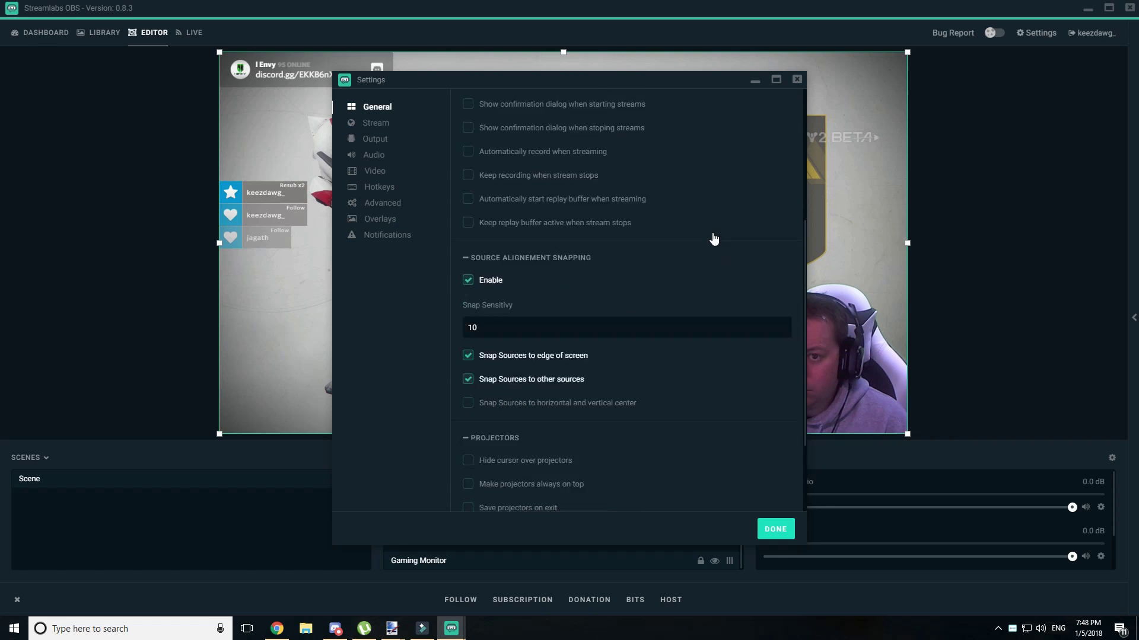
left_click(376, 123)
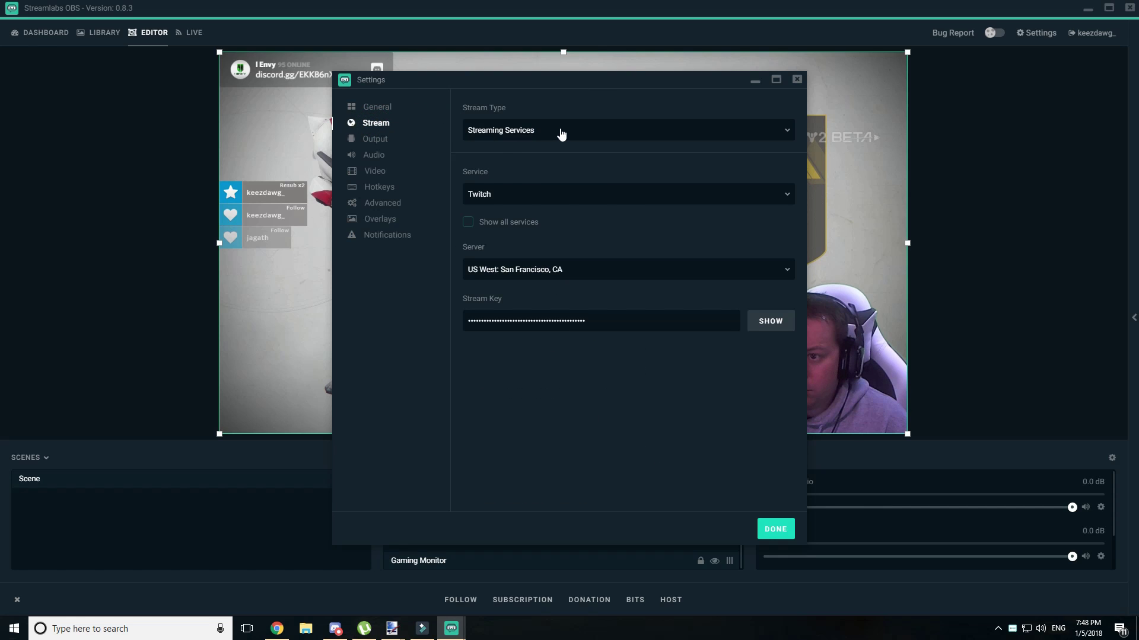
left_click(561, 132)
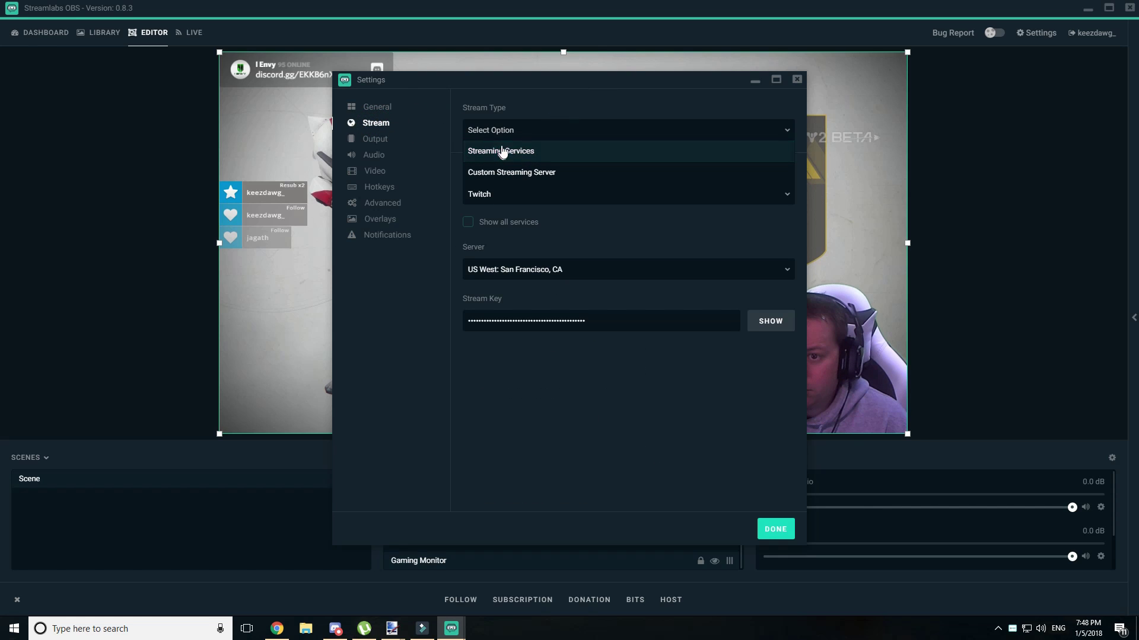
left_click(465, 151)
left_click(453, 147)
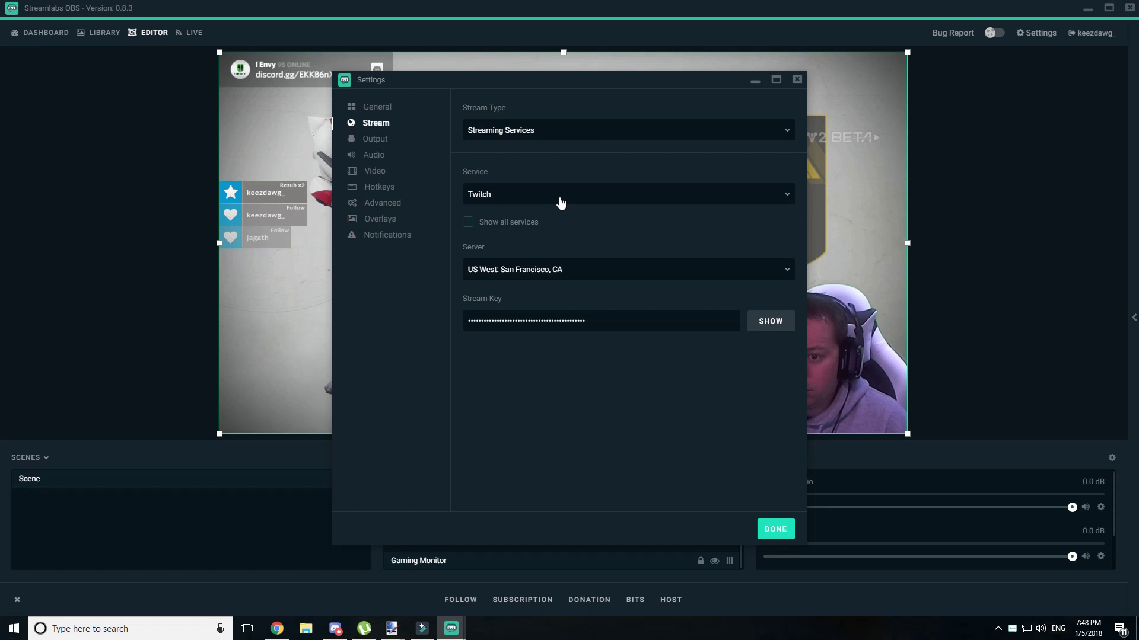
Choose NA: Quebec, Canada from the Twitch server list
left_click(607, 274)
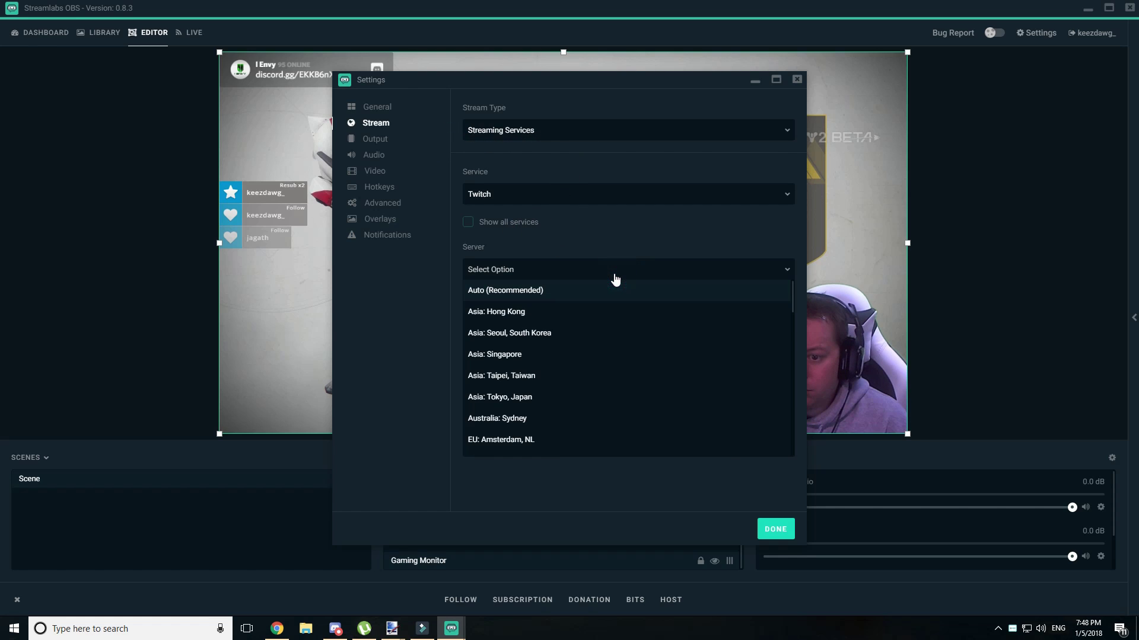
scroll(599, 306, "down", 3)
scroll(598, 311, "down", 7)
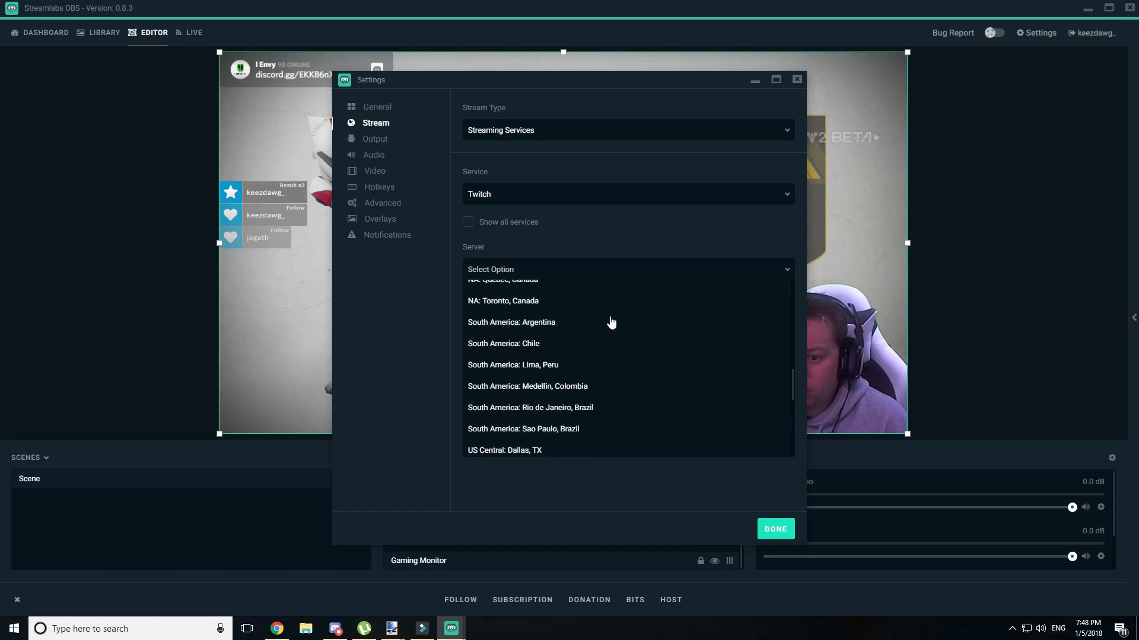
scroll(611, 326, "down", 3)
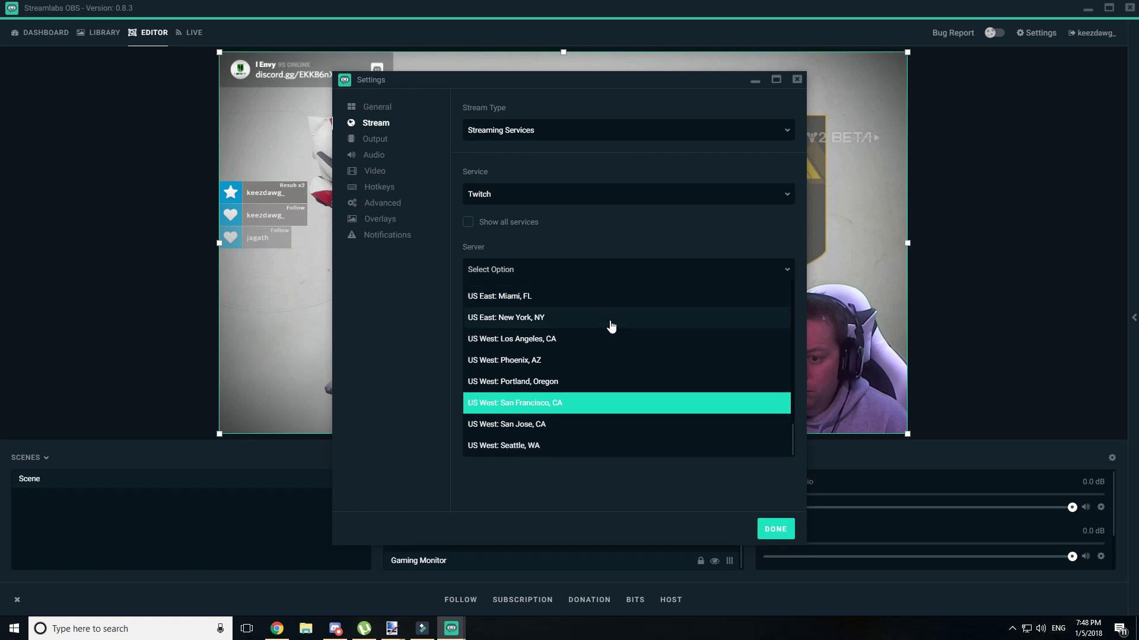
scroll(611, 326, "up", 5)
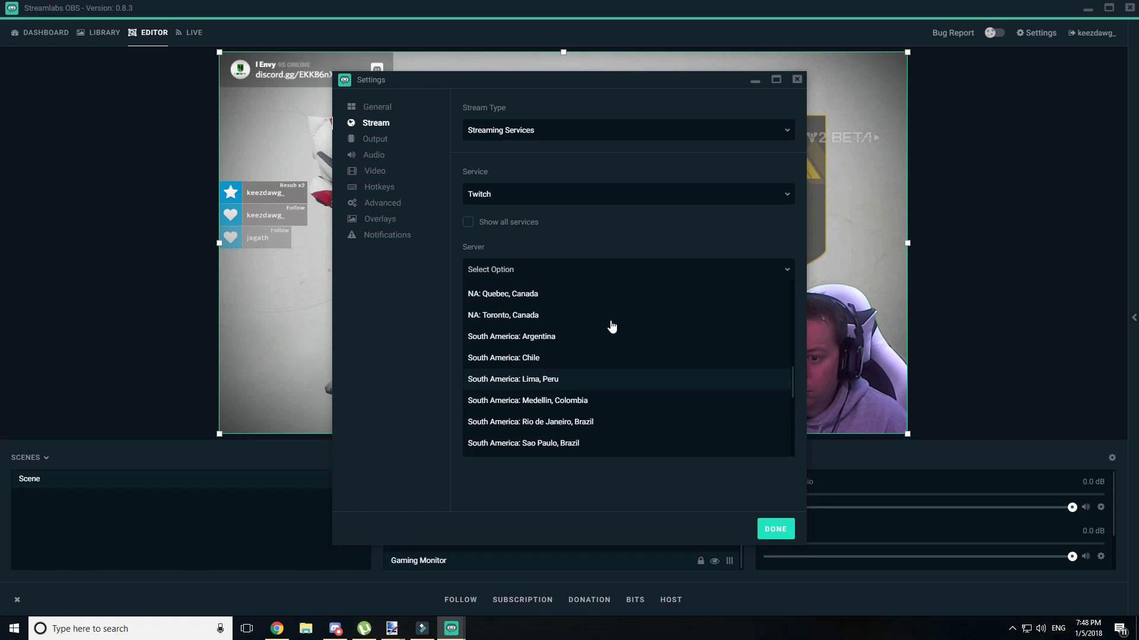
scroll(611, 326, "up", 2)
scroll(569, 320, "down", 1)
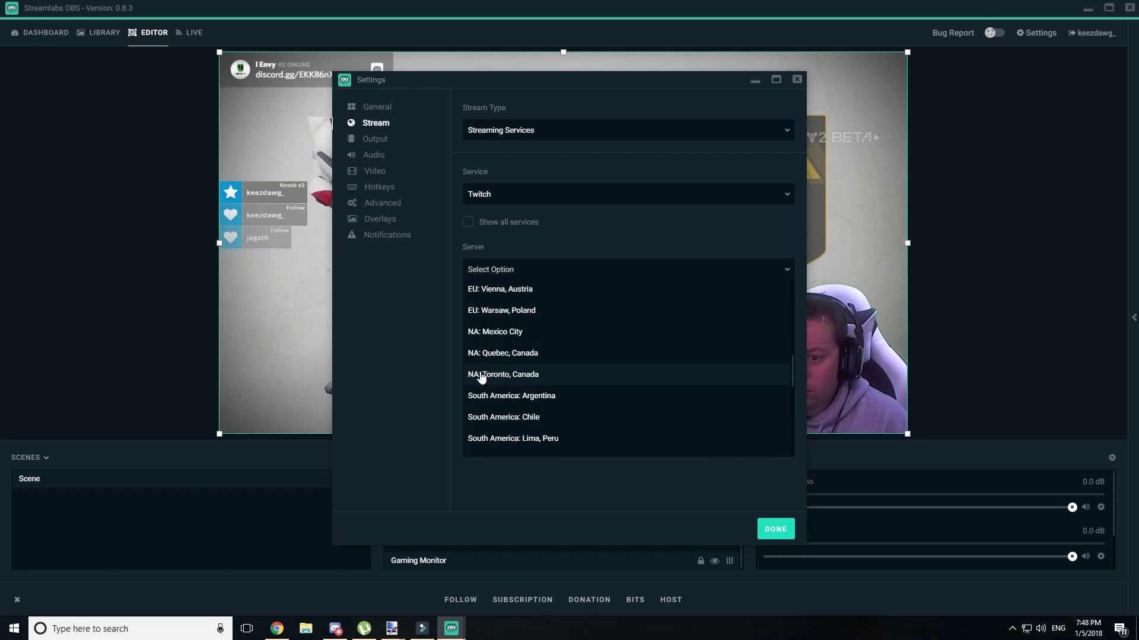
left_click(516, 354)
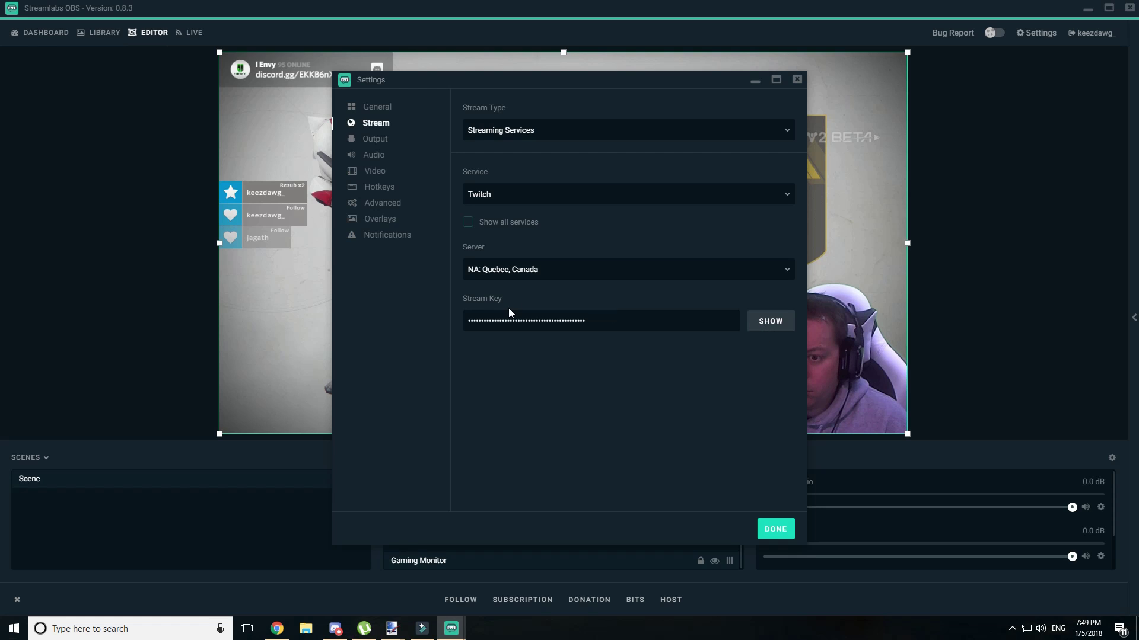
Switch the Output settings to Advanced mode and enter a bitrate of 3000
left_click(378, 142)
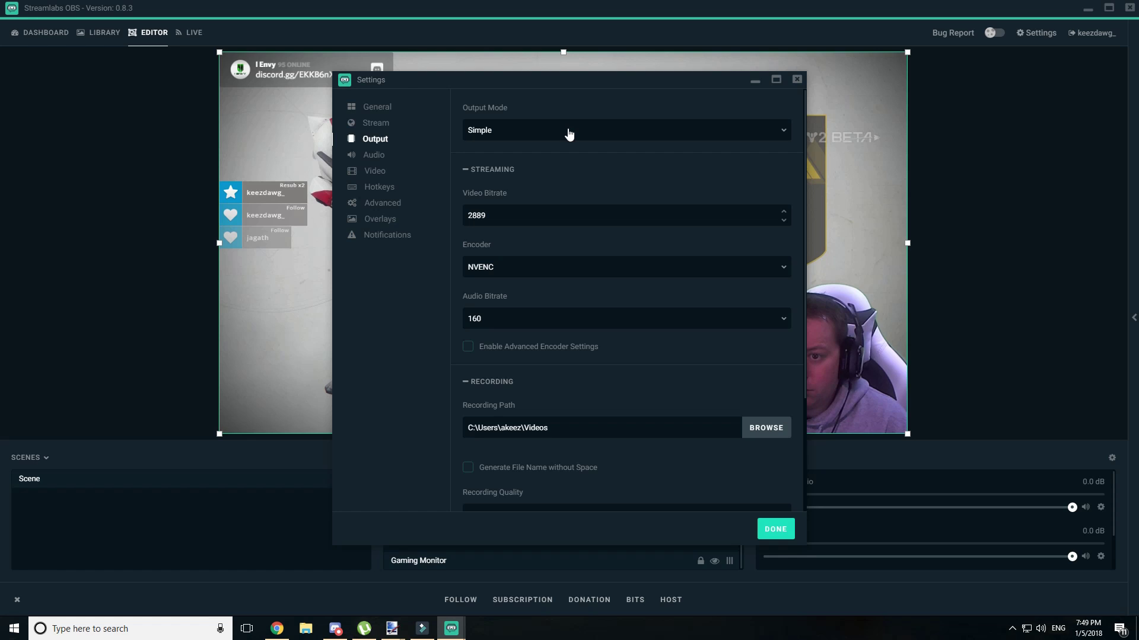
scroll(651, 295, "down", 3)
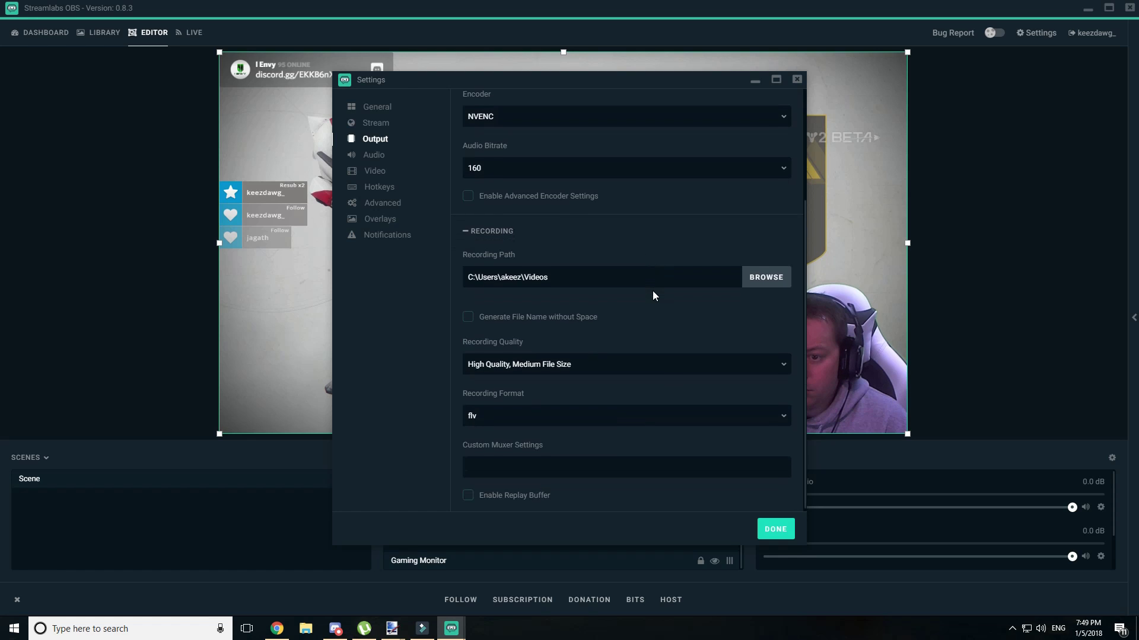
scroll(653, 293, "up", 3)
left_click(542, 130)
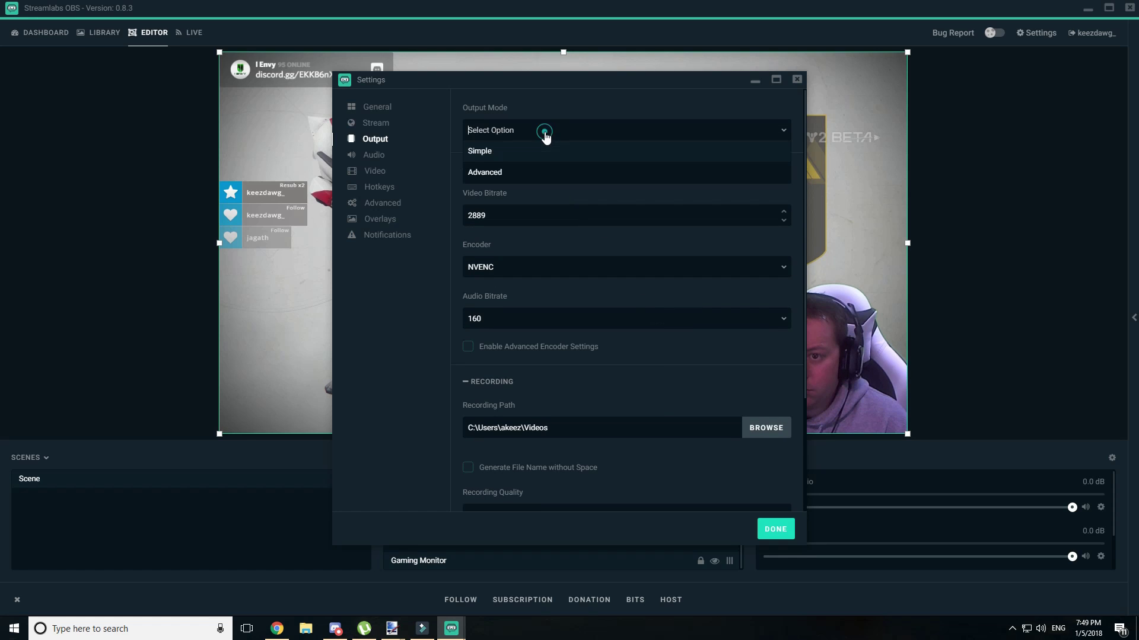
left_click(517, 173)
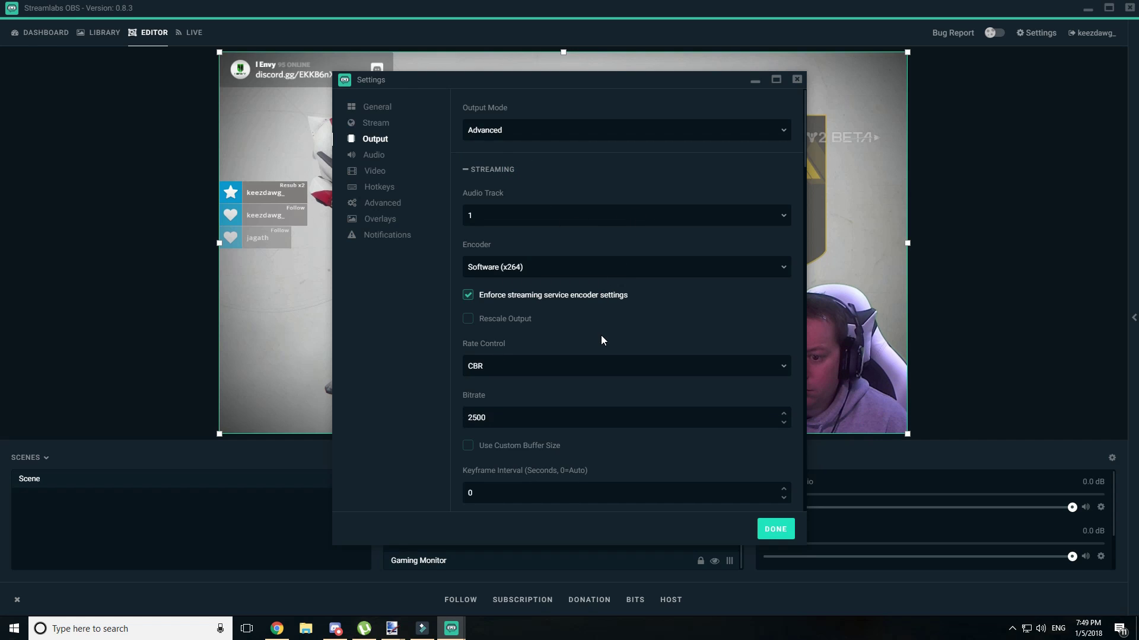
double_click(508, 418)
type("3000")
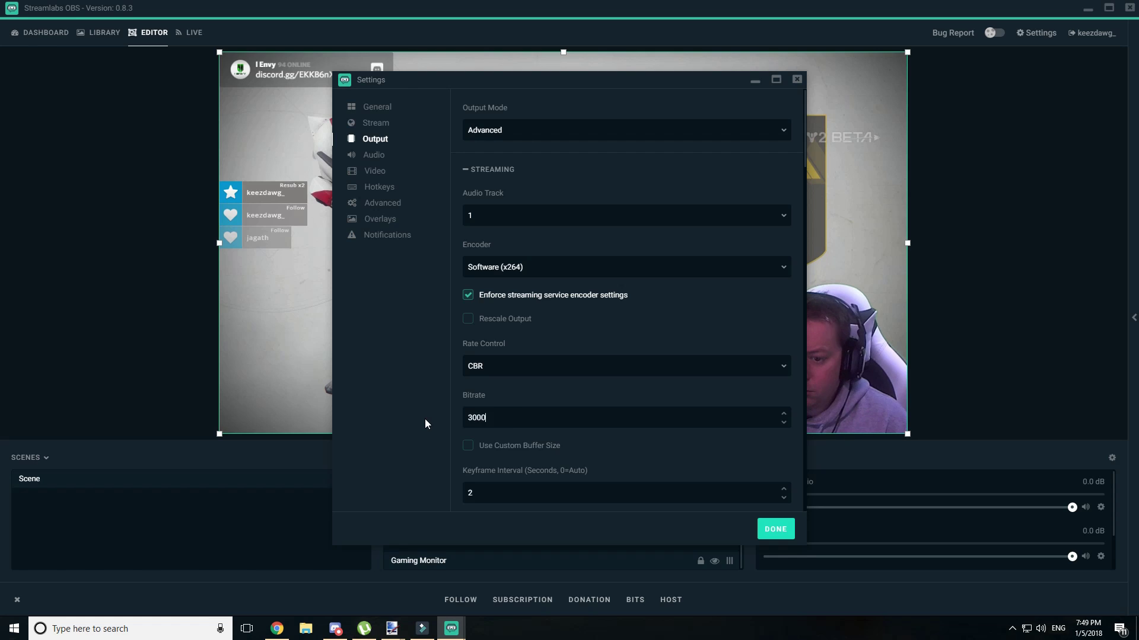
Return Output to Simple mode with a 3000 video bitrate, then move to Audio settings
left_click(498, 129)
left_click(509, 152)
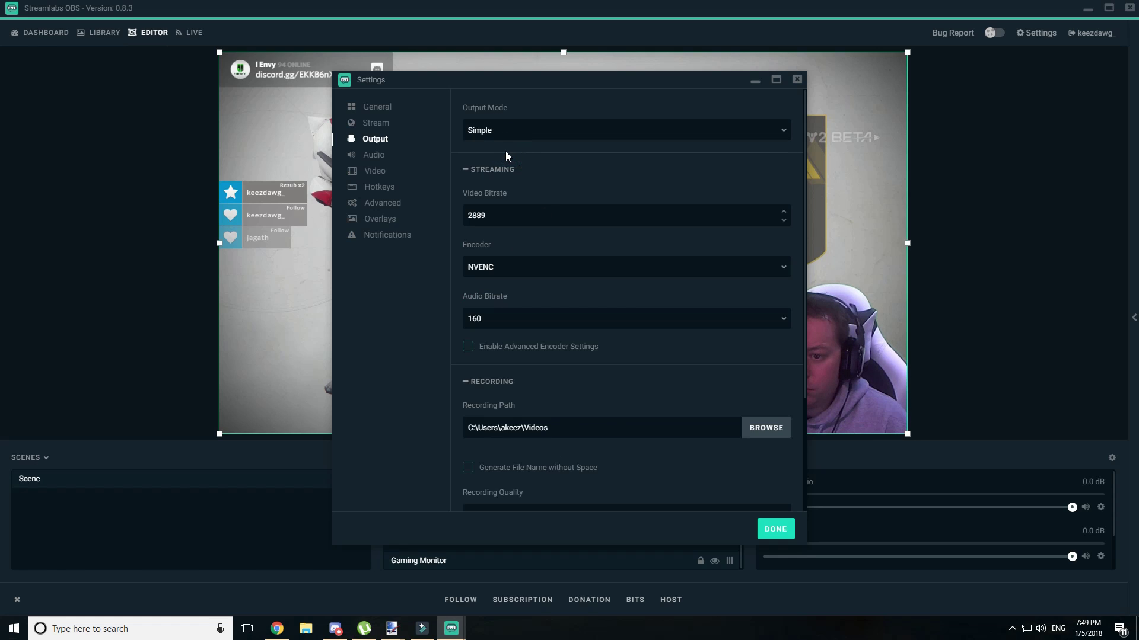
double_click(509, 216)
type("3000")
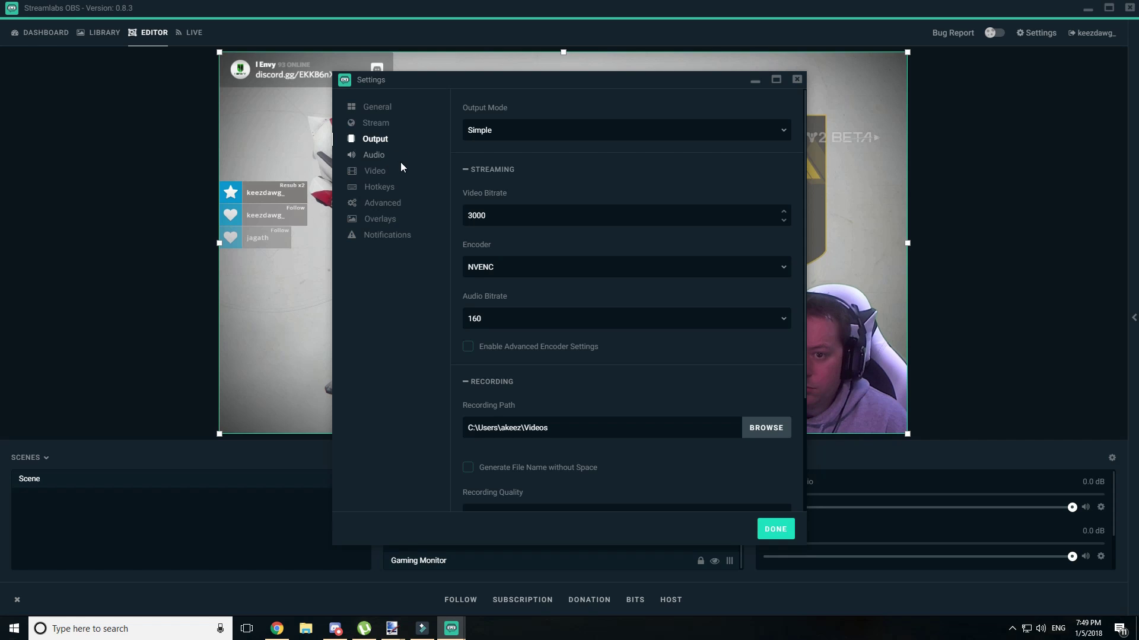
left_click(371, 156)
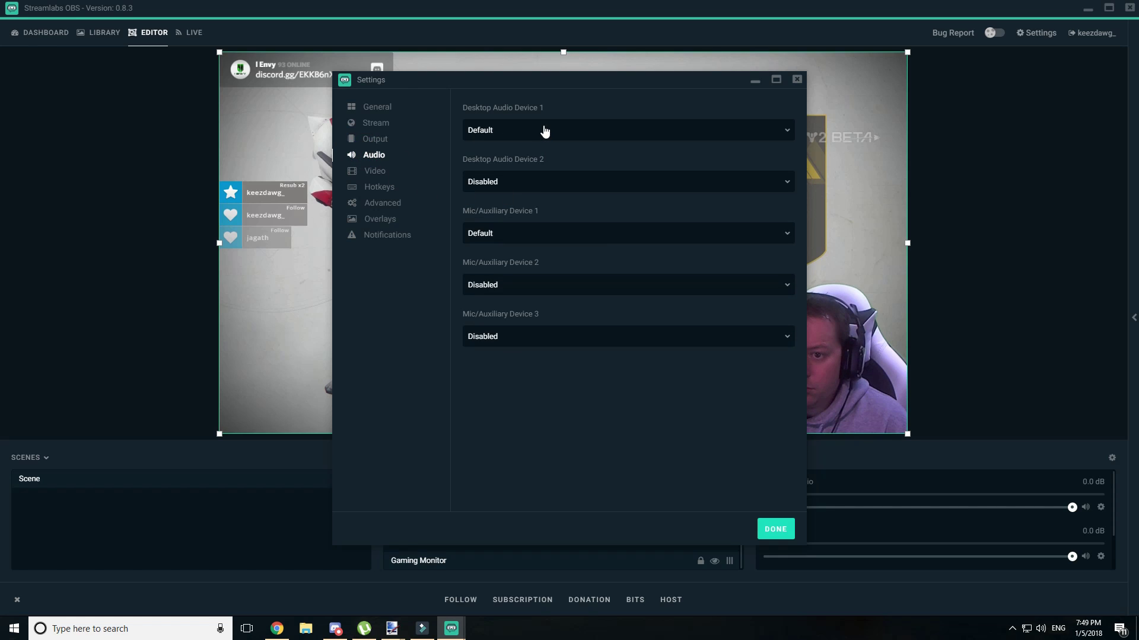
Set the Video output resolution to 1280x720 with the Lanczos downscale filter and Common FPS Values
left_click(376, 172)
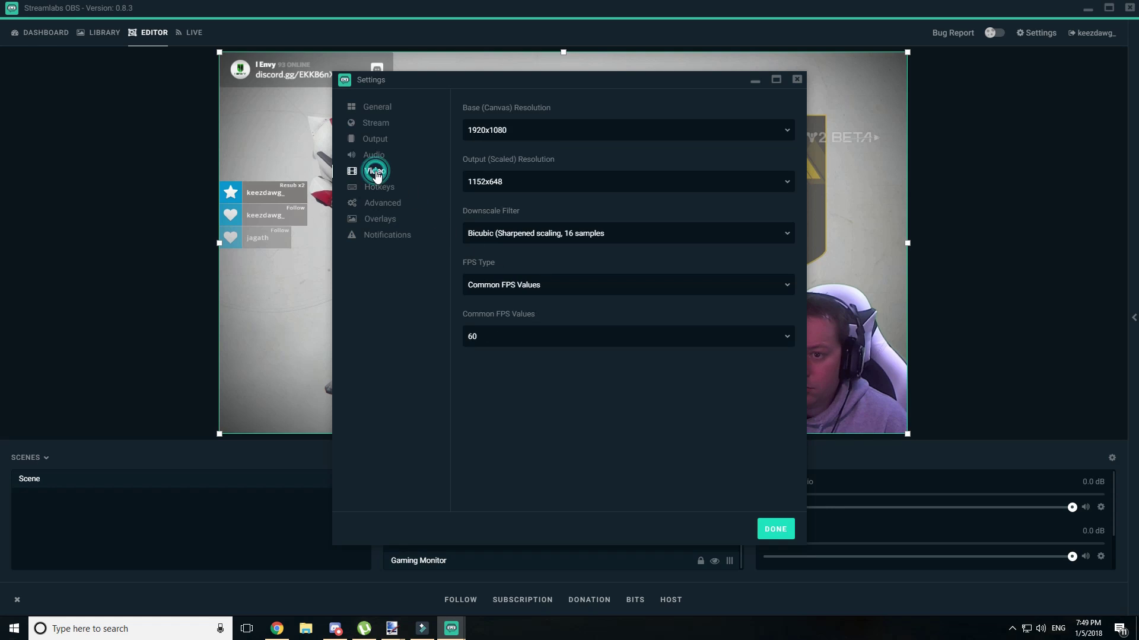
left_click(535, 183)
left_click(495, 267)
left_click(514, 184)
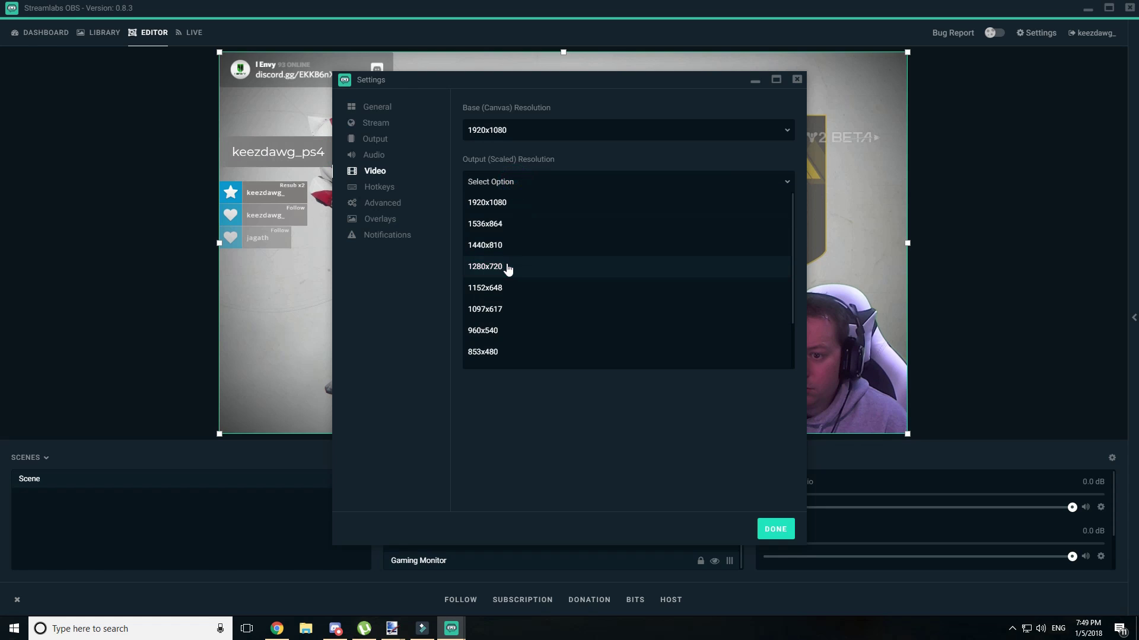
left_click(413, 288)
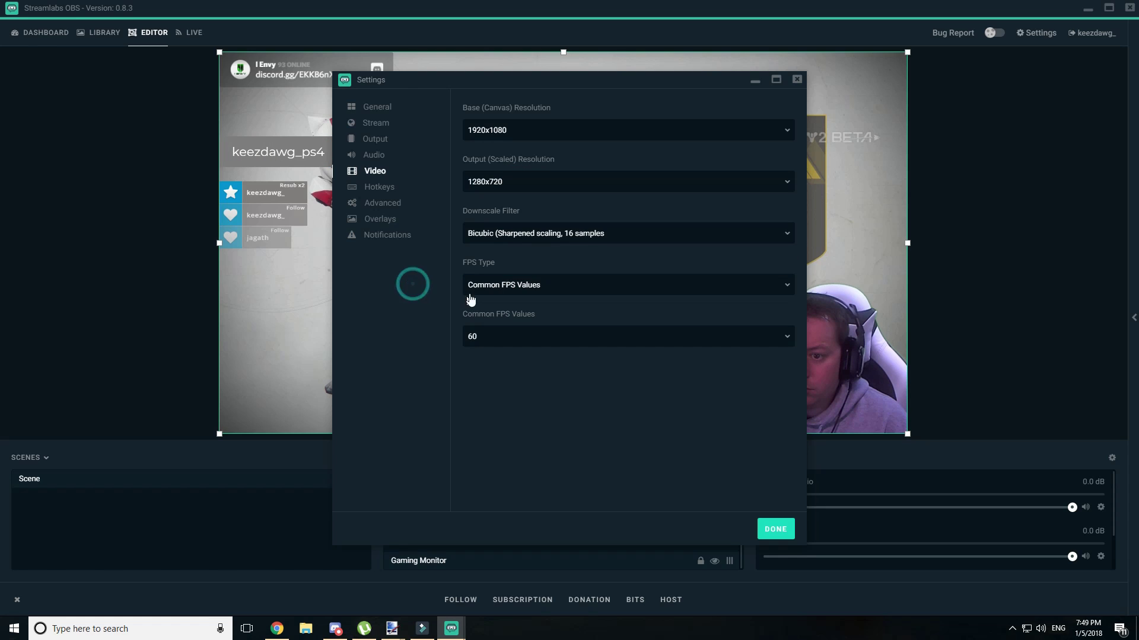
left_click(574, 238)
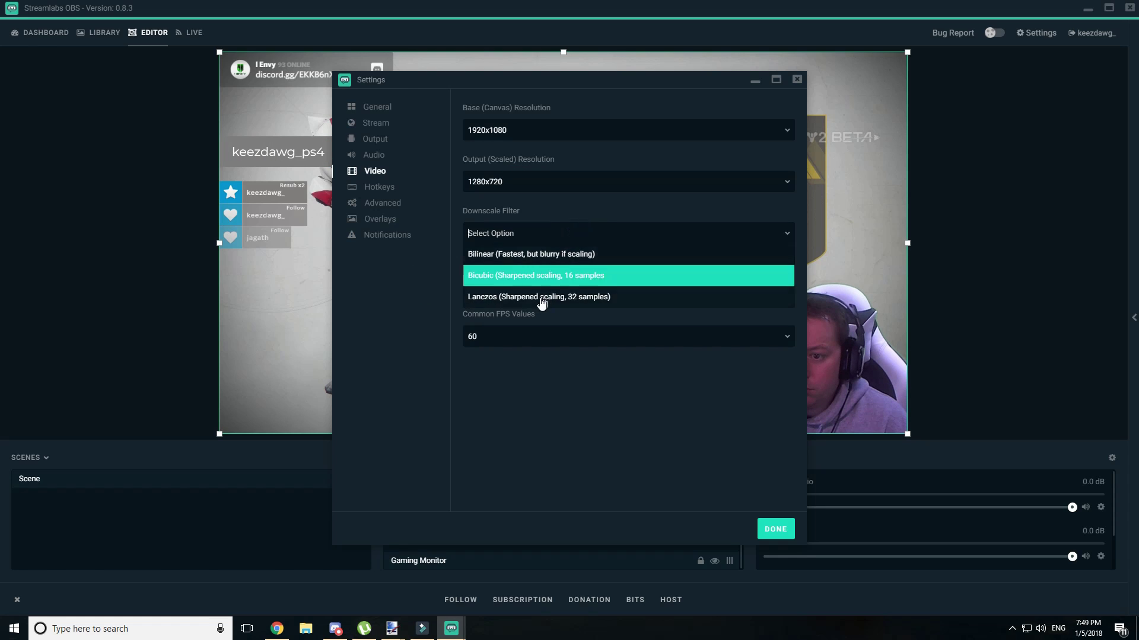
left_click(516, 299)
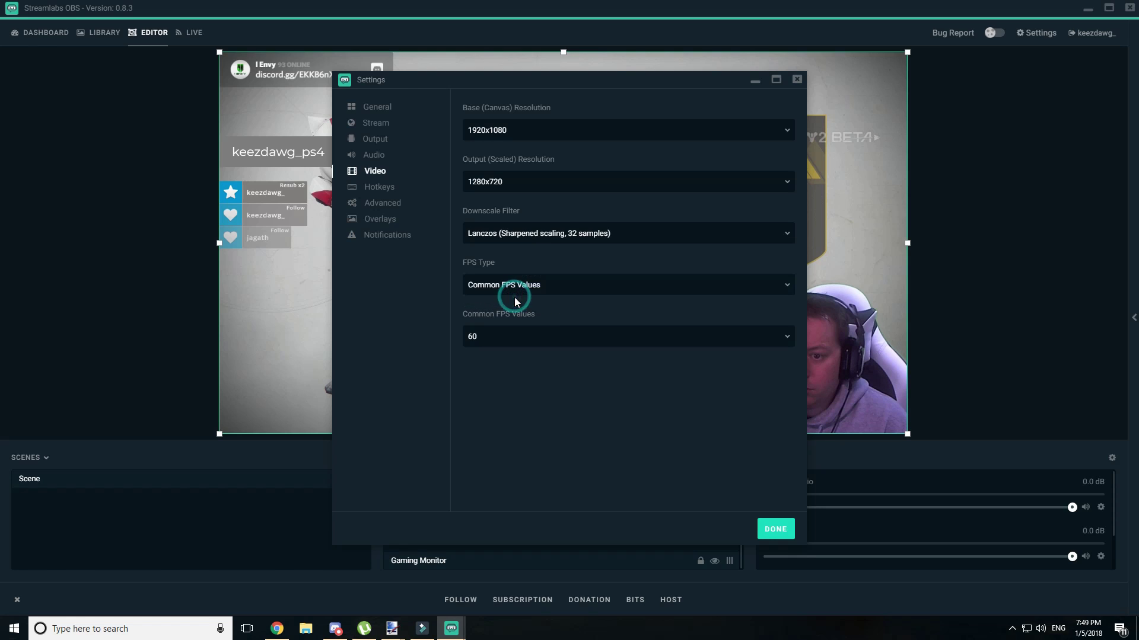
left_click(496, 286)
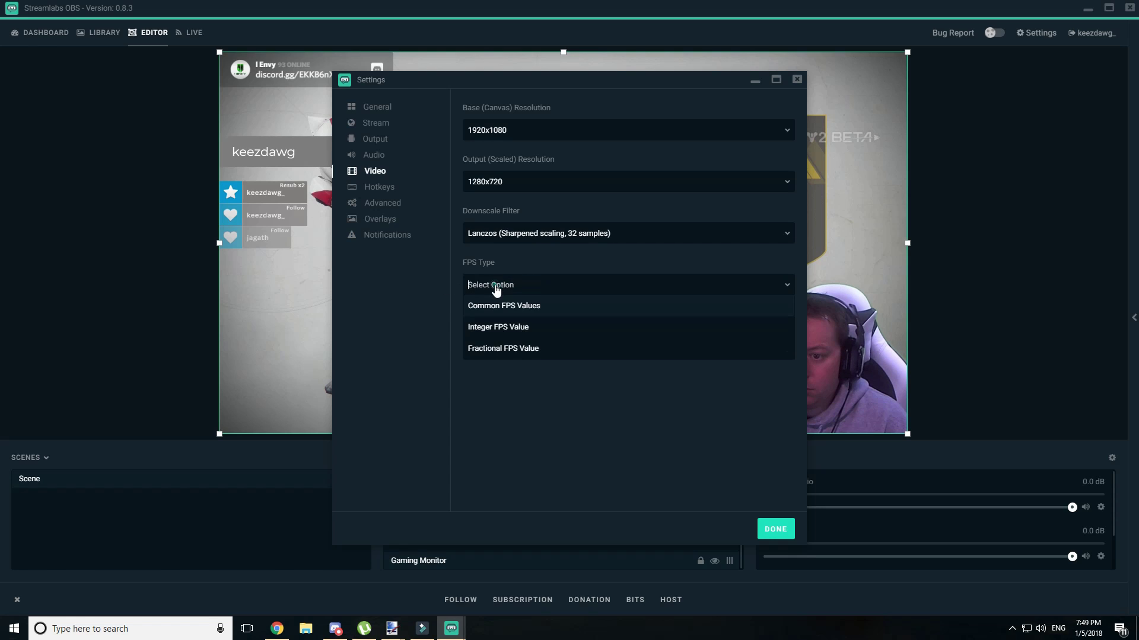
left_click(443, 284)
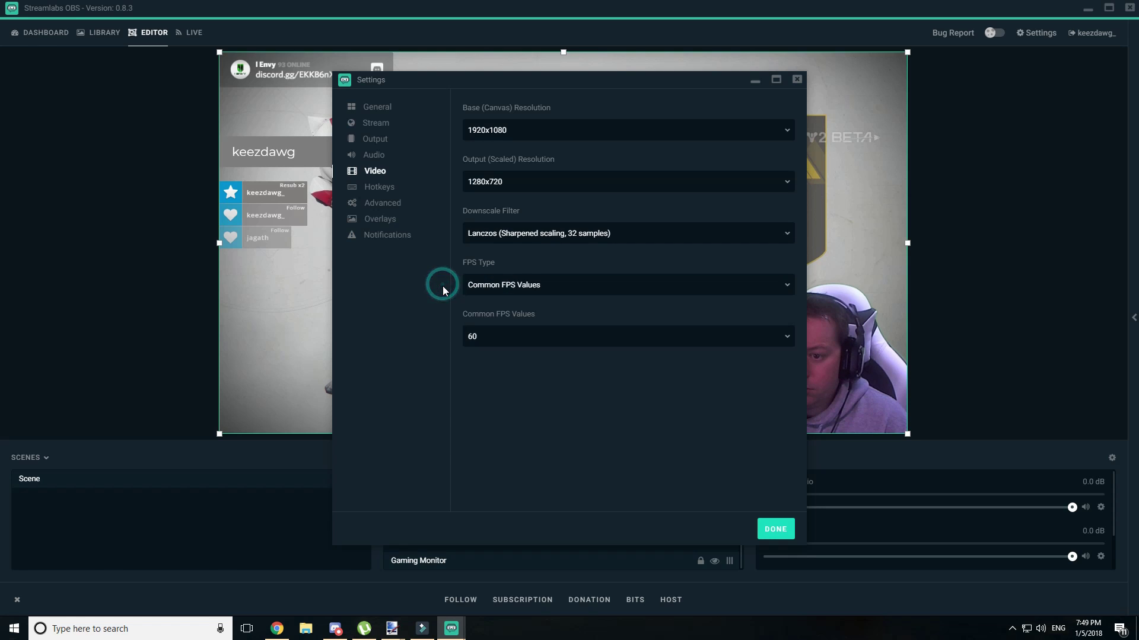
Change the Output streaming encoder to Software (x264), then return to Video settings
left_click(376, 140)
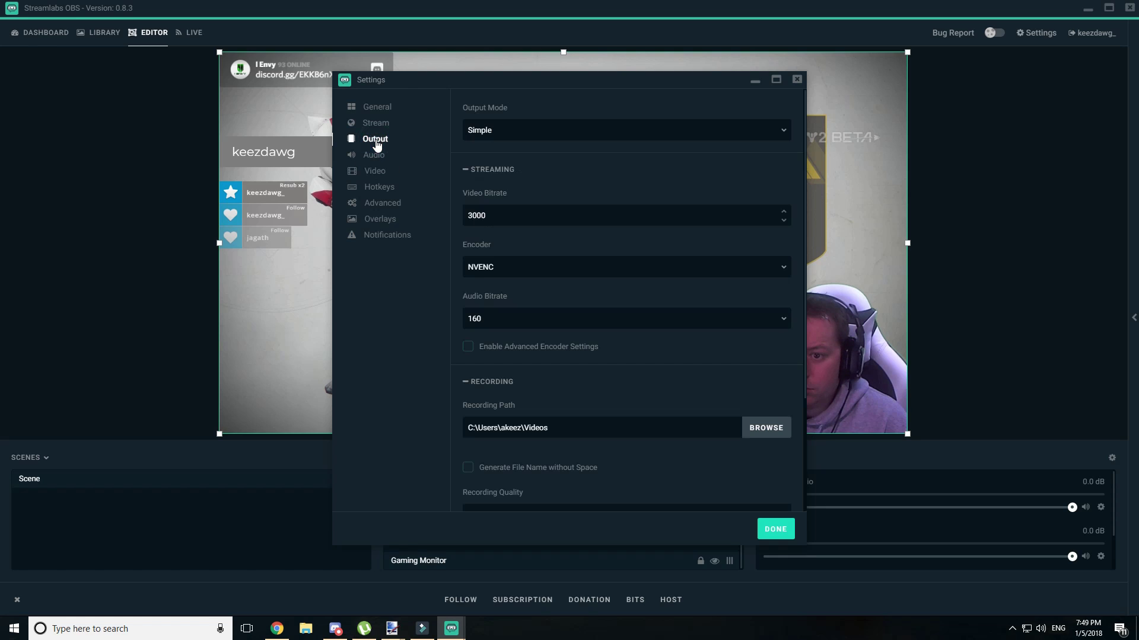
left_click(513, 267)
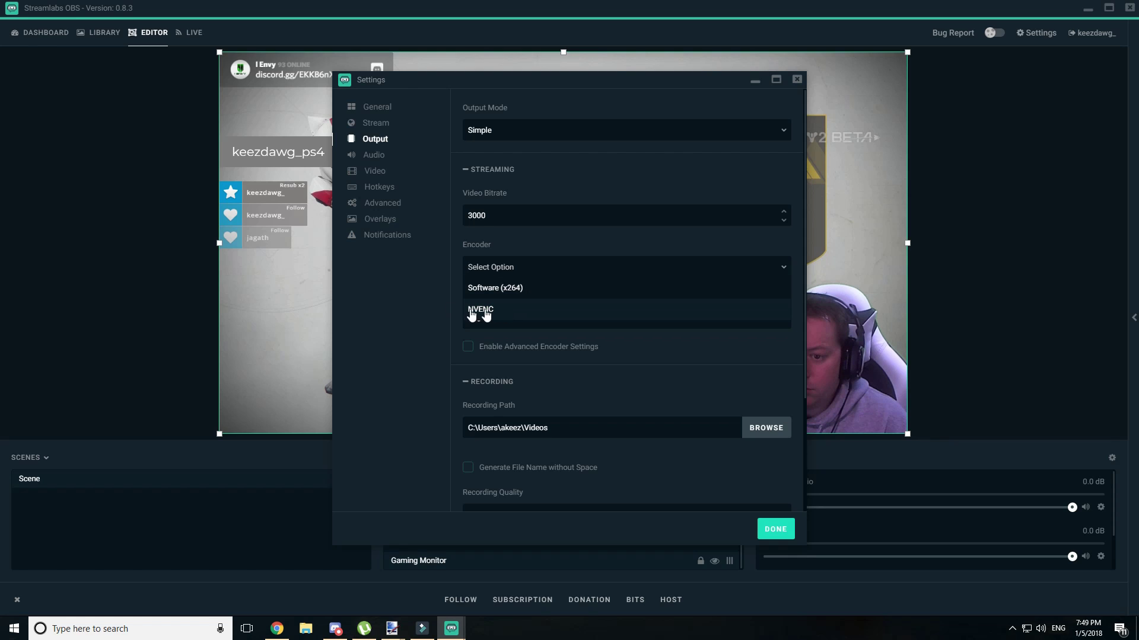
left_click(520, 288)
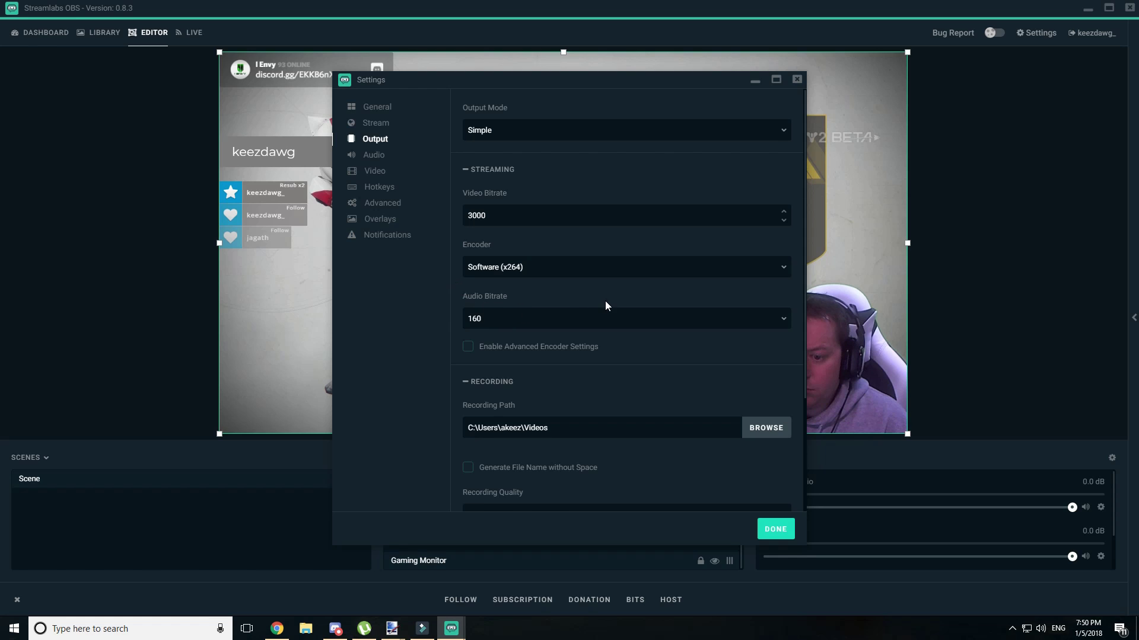
scroll(605, 306, "down", 3)
scroll(606, 305, "up", 3)
left_click(374, 172)
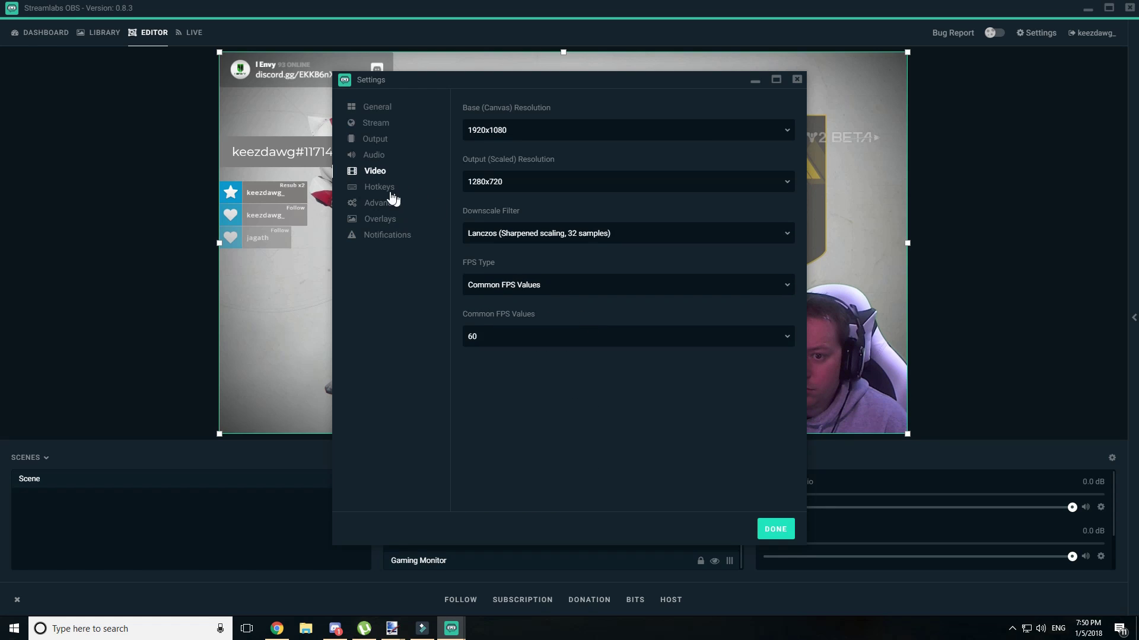
Scroll through the full list of Hotkeys bindings, then go to the Advanced settings page
left_click(379, 188)
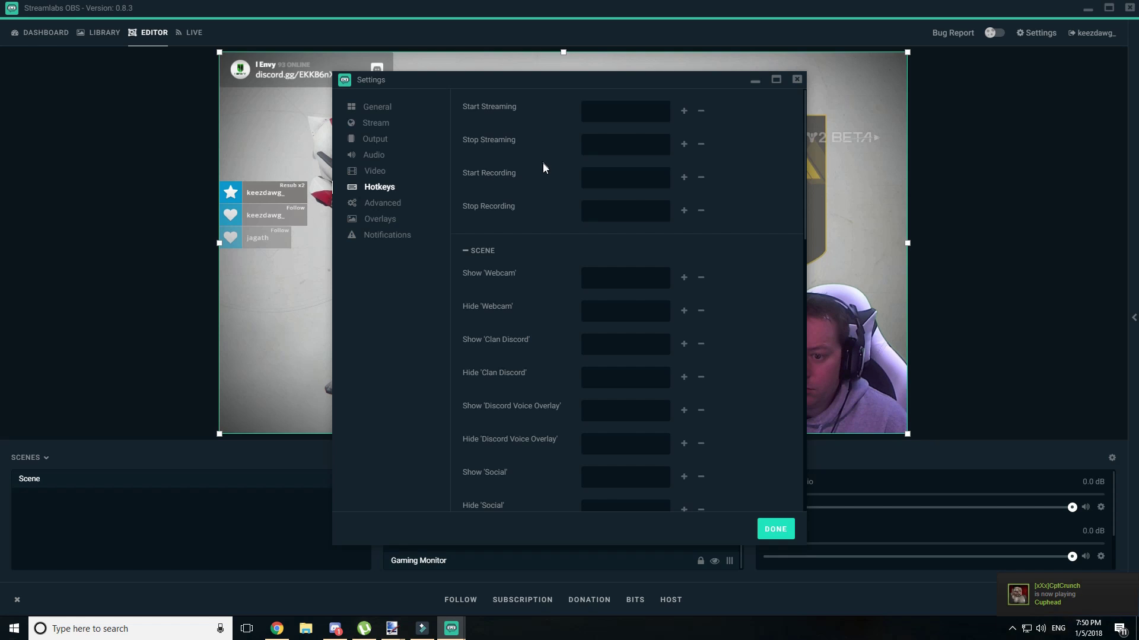
scroll(545, 176, "down", 3)
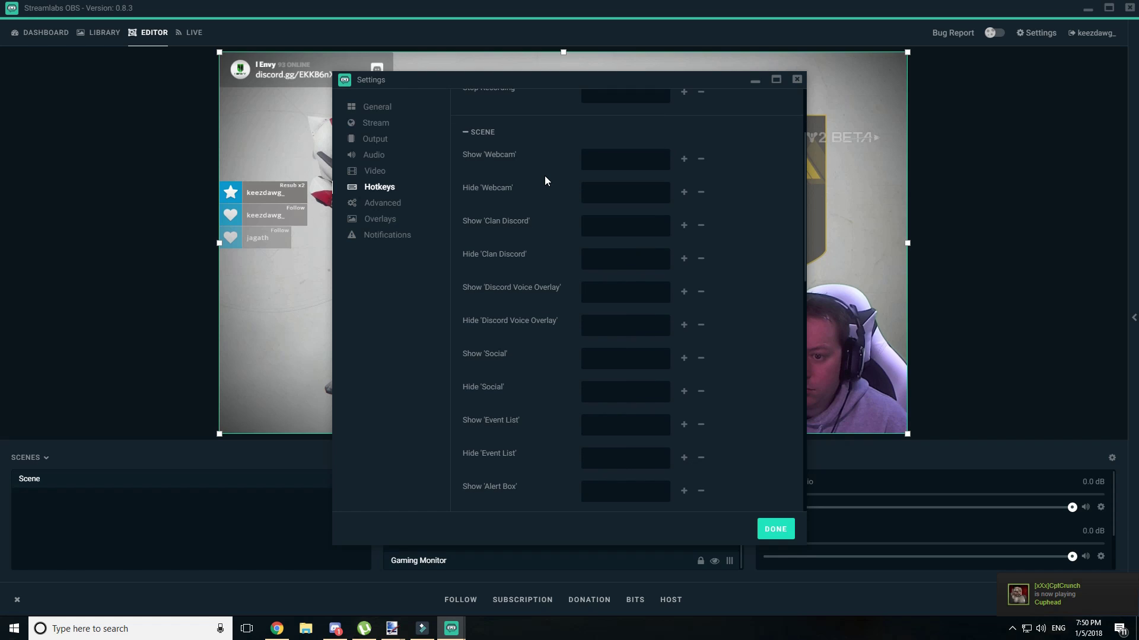
scroll(545, 180, "down", 5)
scroll(545, 180, "down", 4)
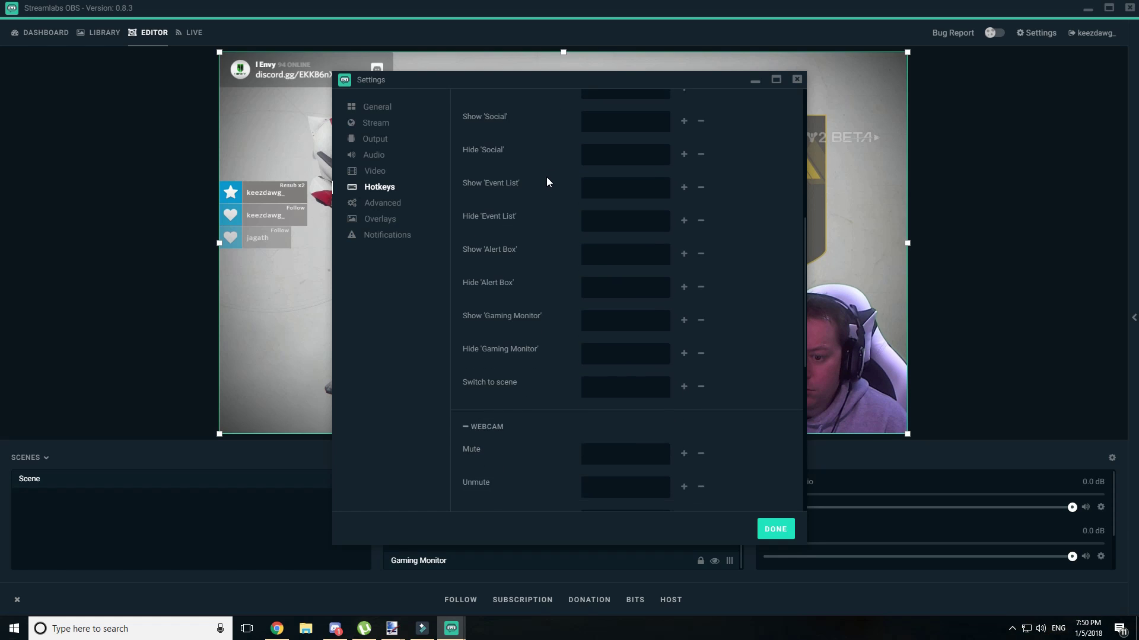
scroll(545, 237, "down", 2)
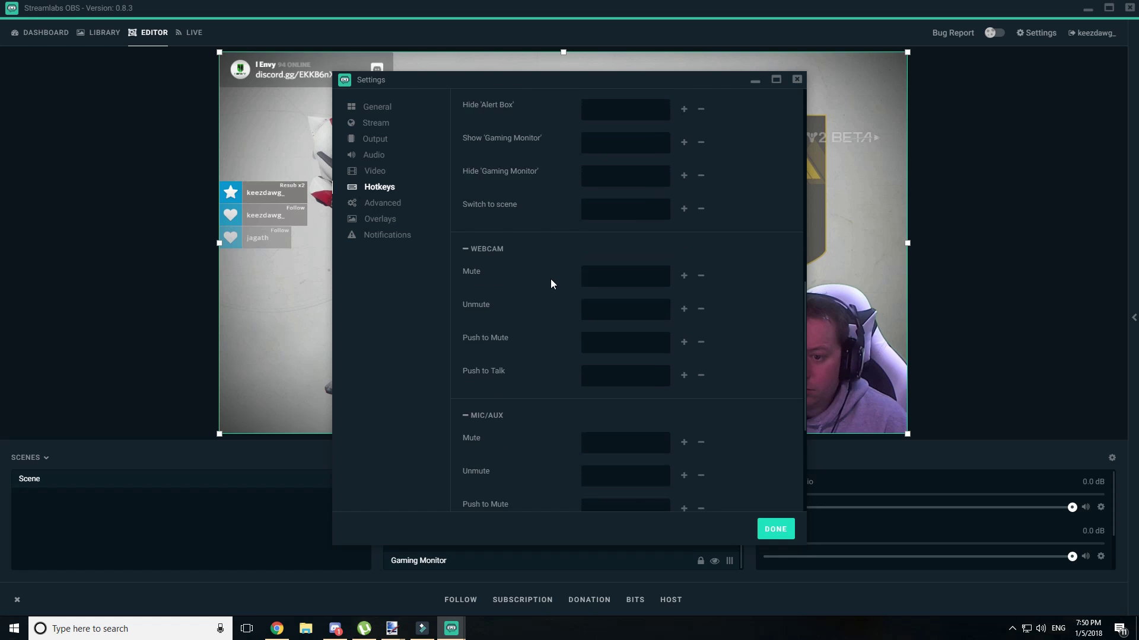
scroll(550, 311, "down", 5)
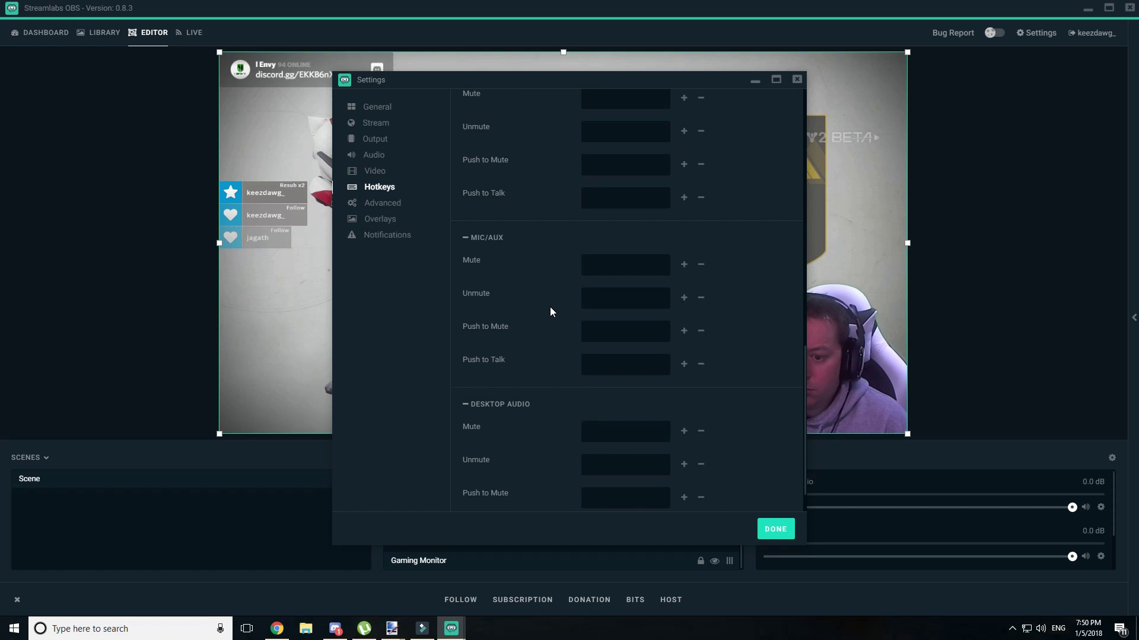
scroll(550, 311, "down", 1)
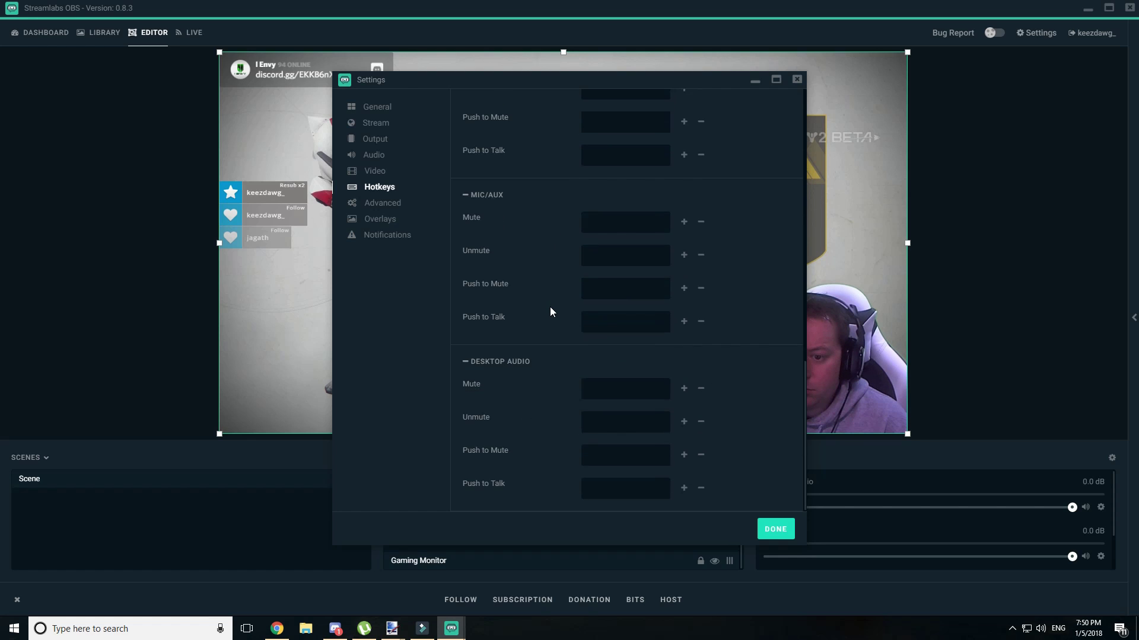
left_click(390, 205)
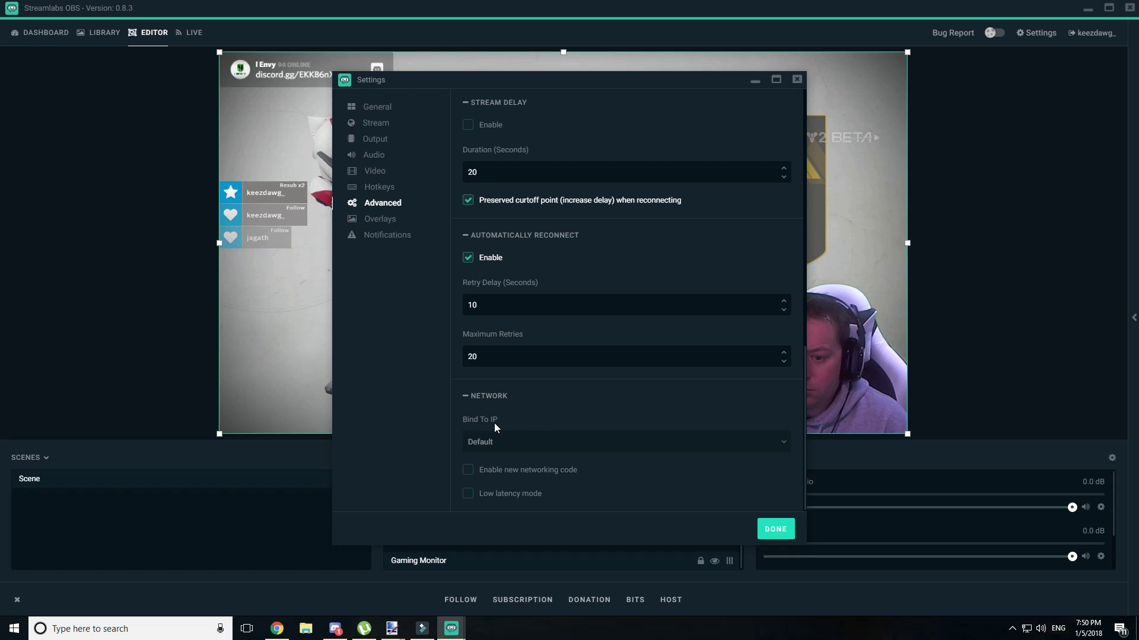
Start an overlay import and cancel it, glancing at the Notifications settings
left_click(383, 220)
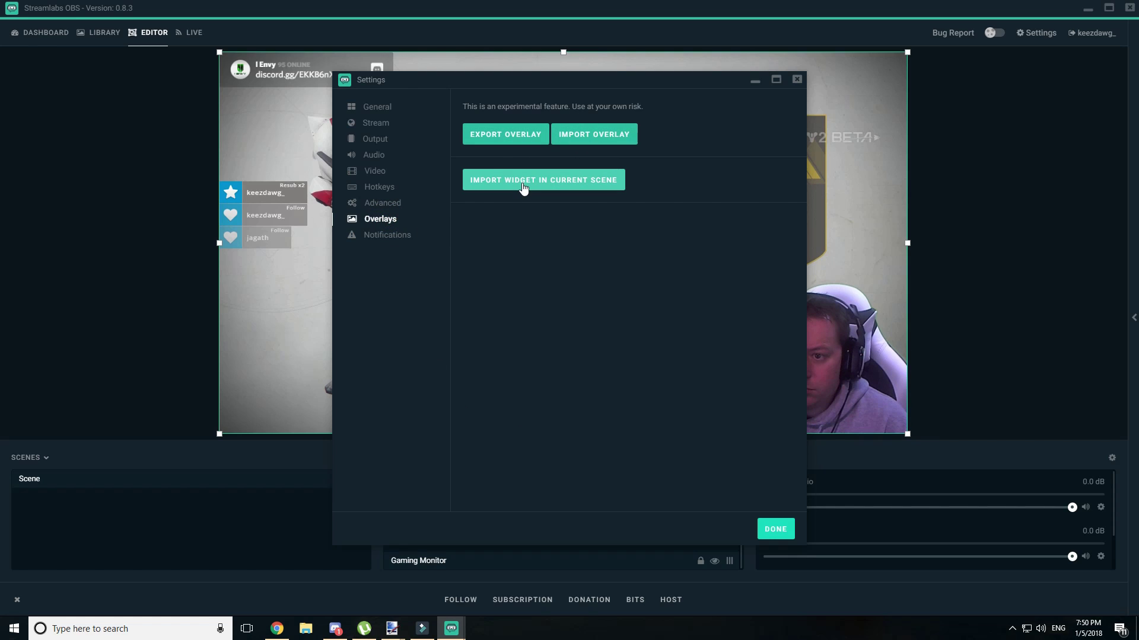
left_click(593, 134)
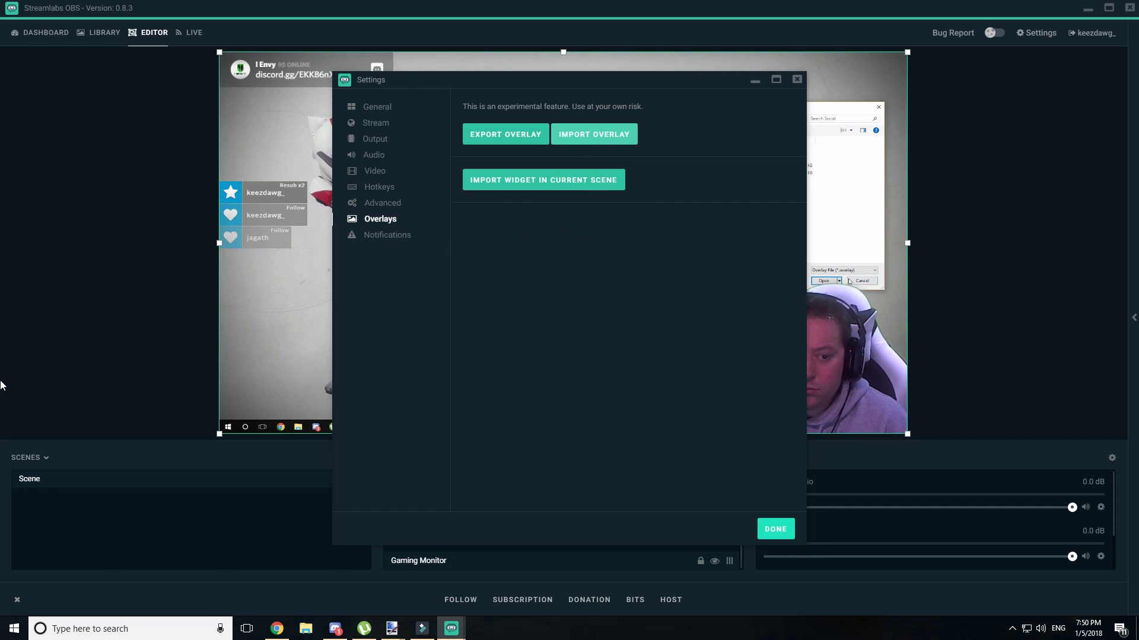
left_click(863, 281)
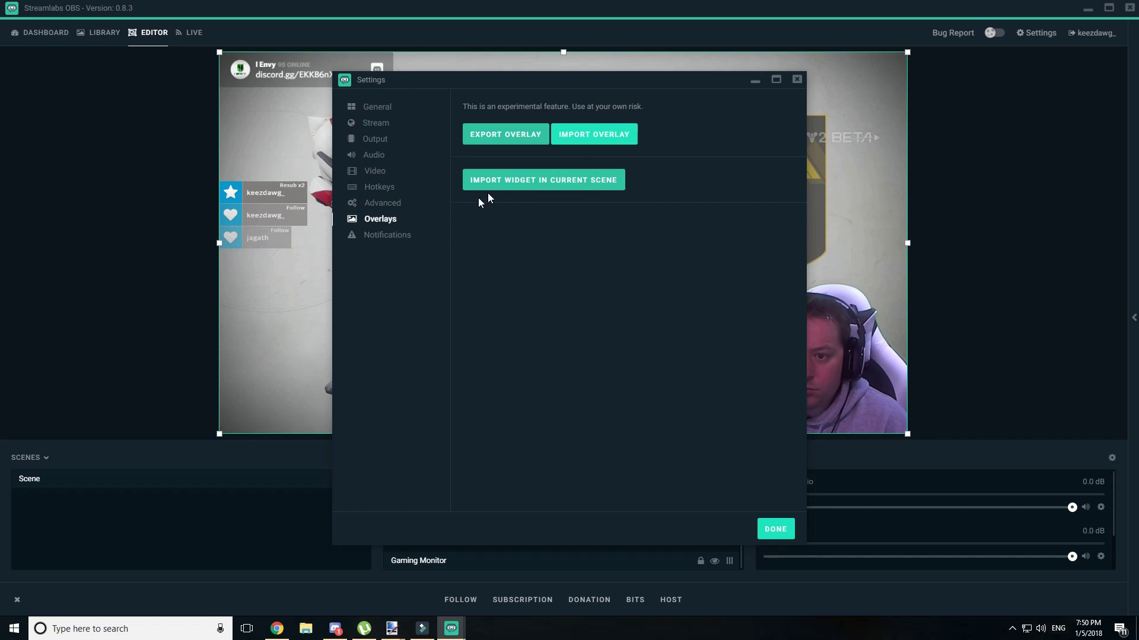
left_click(383, 236)
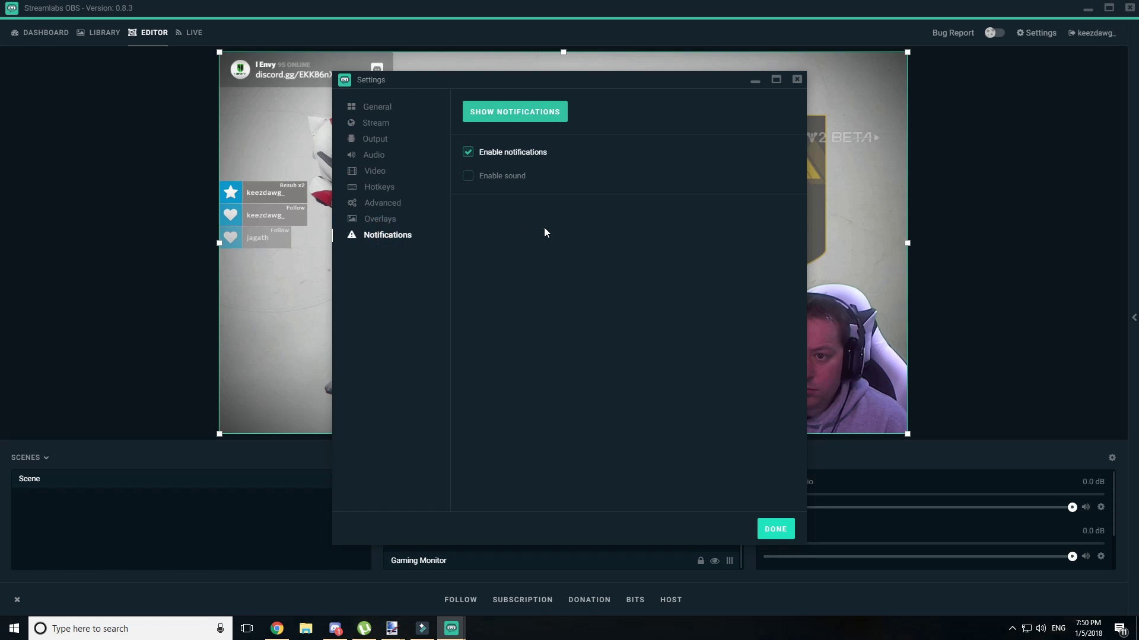
left_click(374, 219)
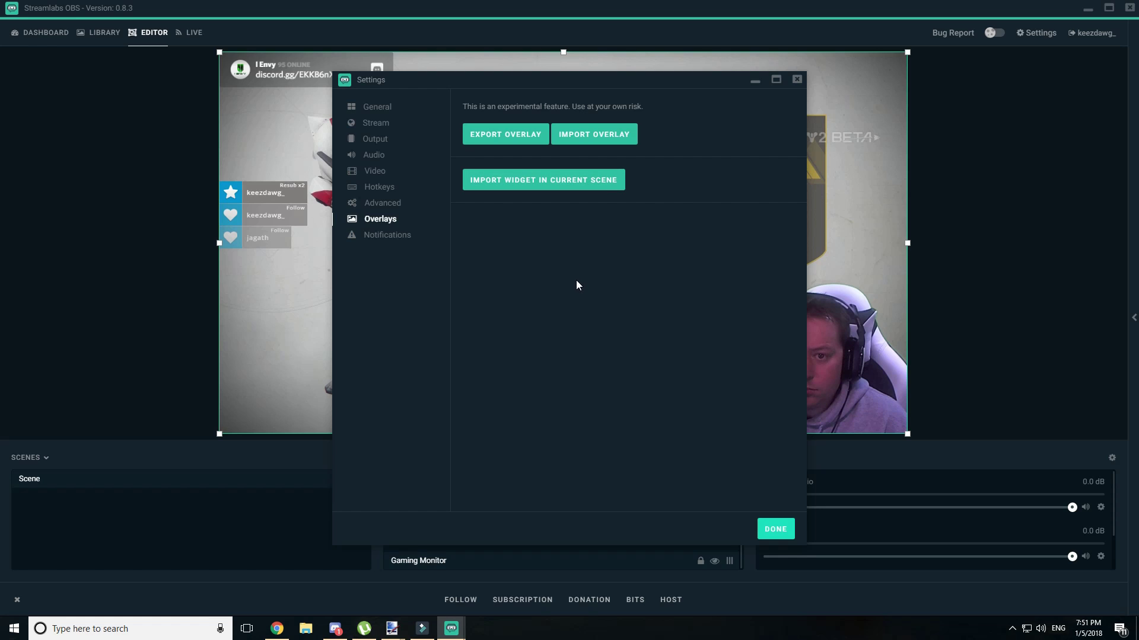
Review the General, Stream and Output settings pages, showing the available output modes
left_click(372, 111)
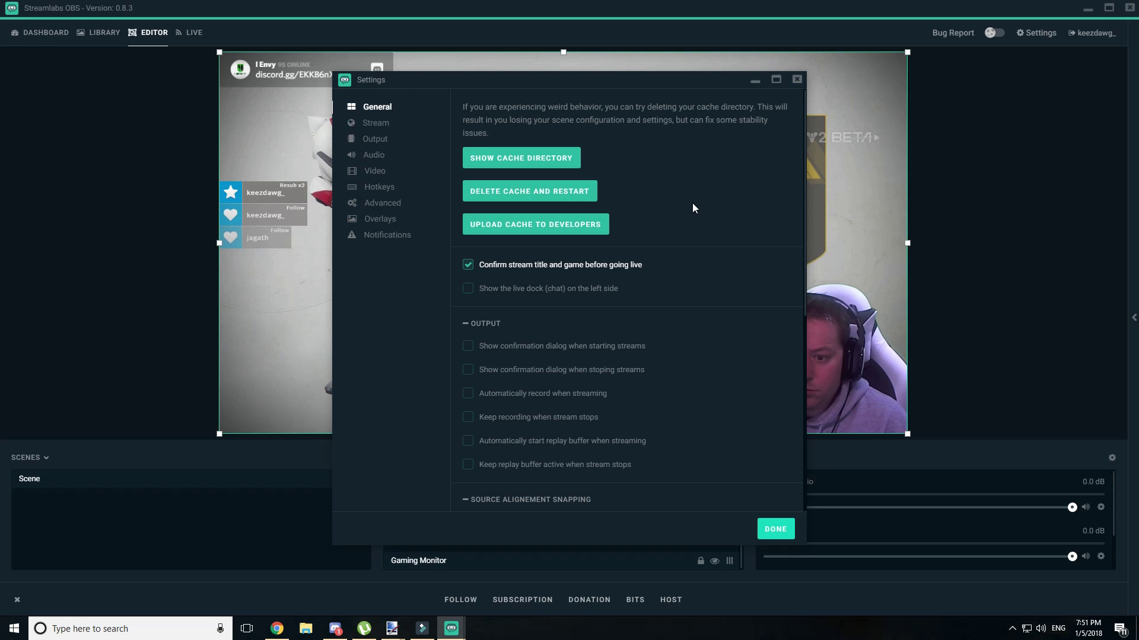
scroll(692, 203, "down", 2)
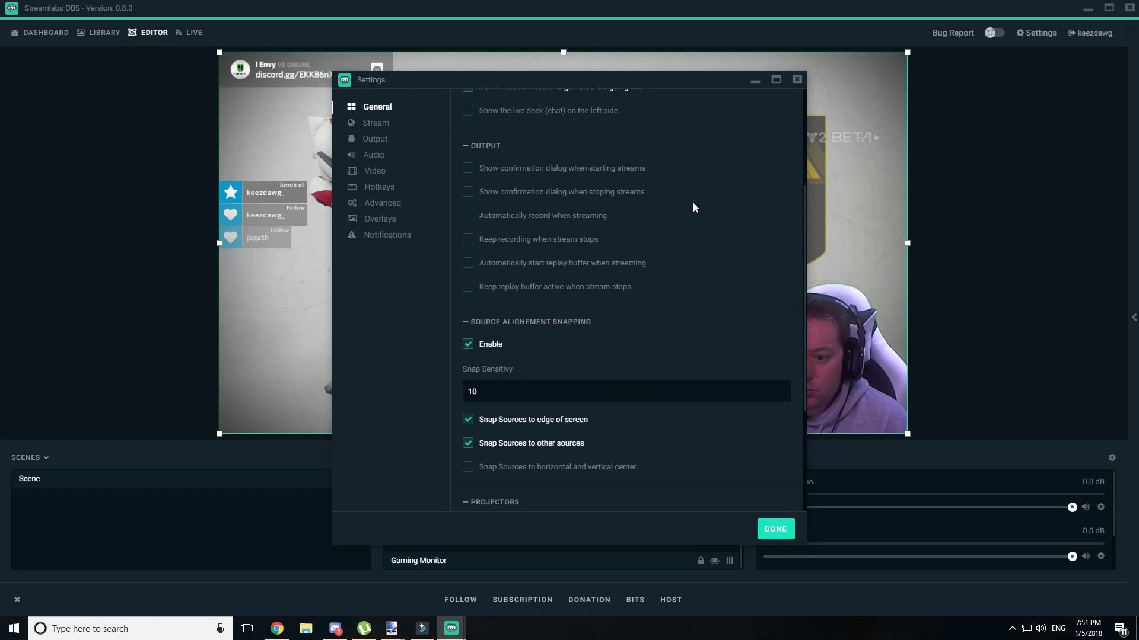
scroll(693, 203, "up", 3)
left_click(365, 125)
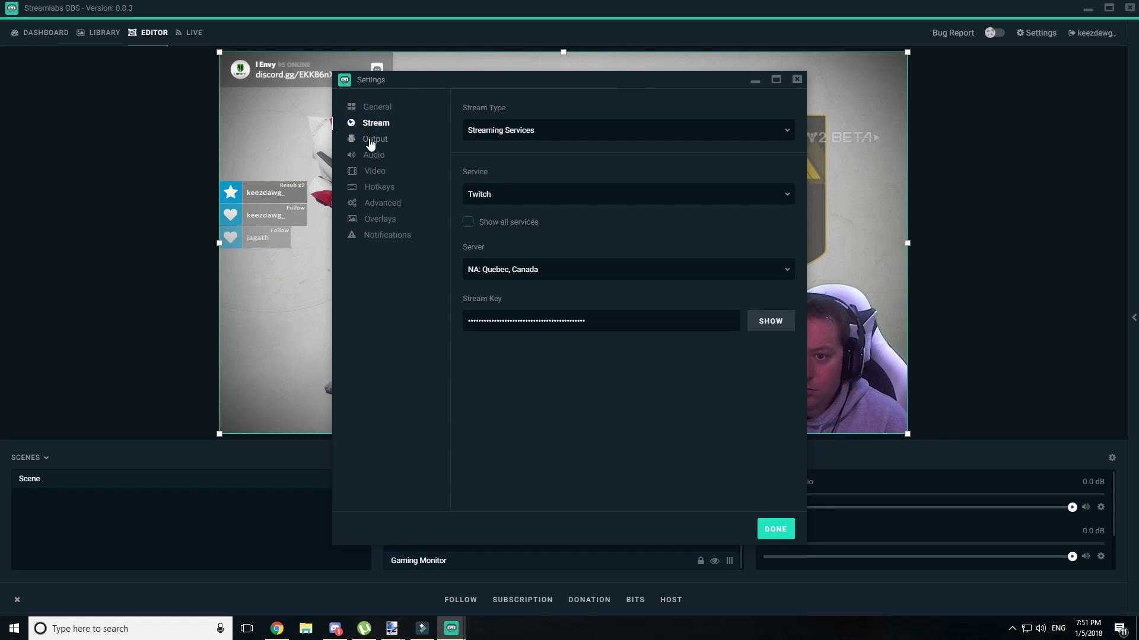
left_click(370, 142)
left_click(555, 130)
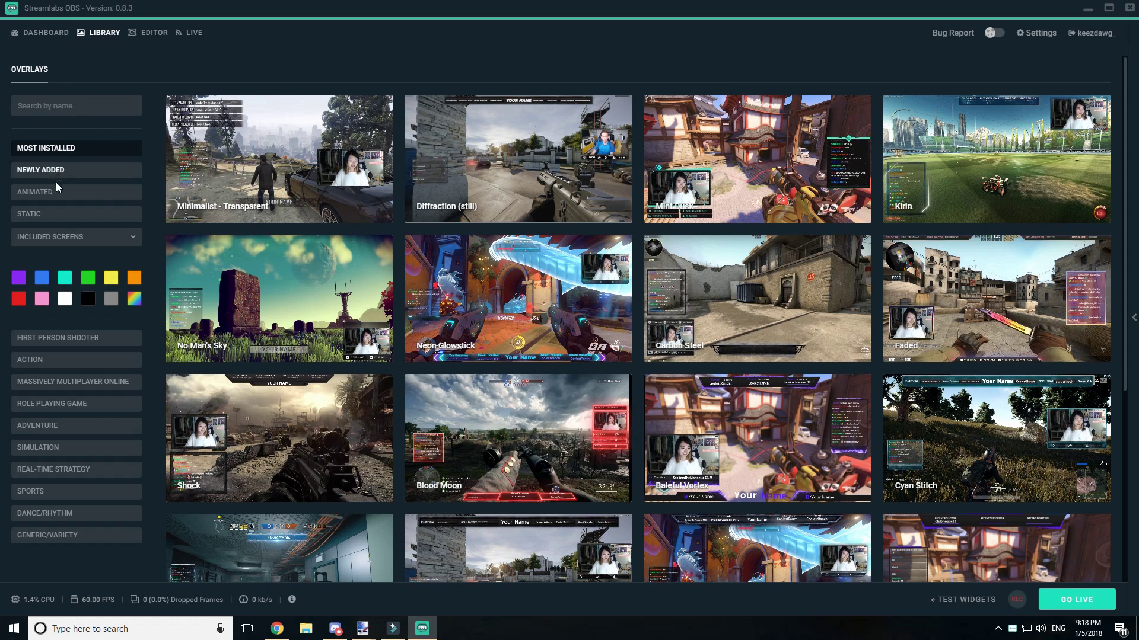
Toggle the Included Screens filter, then filter the library to animated, red-coloured overlays
left_click(62, 240)
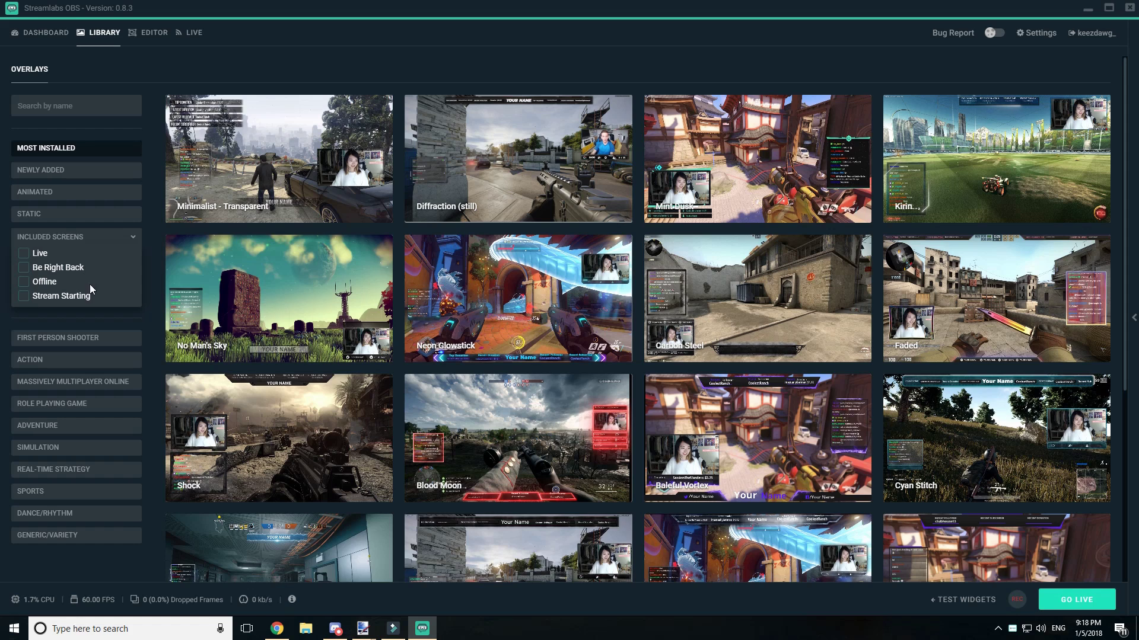
left_click(131, 239)
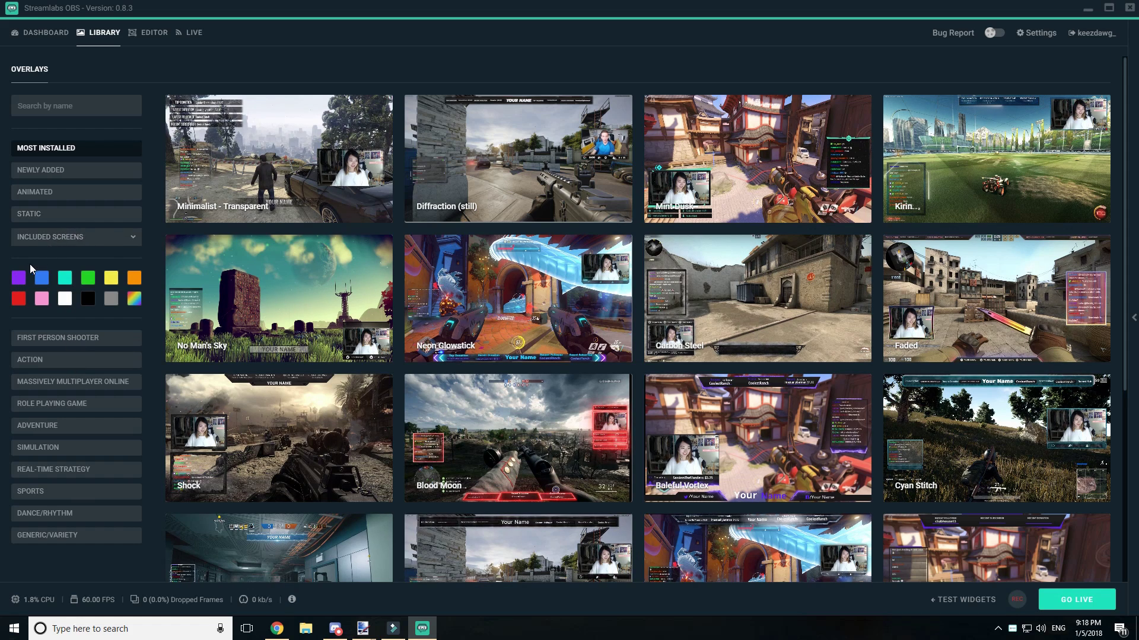
left_click(54, 193)
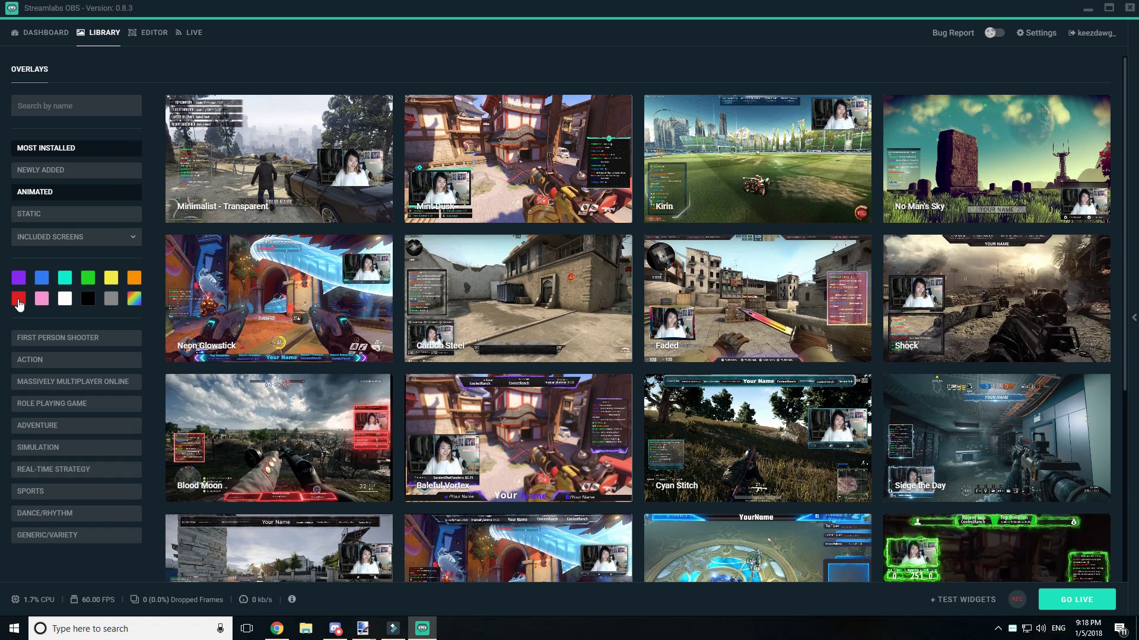
left_click(19, 299)
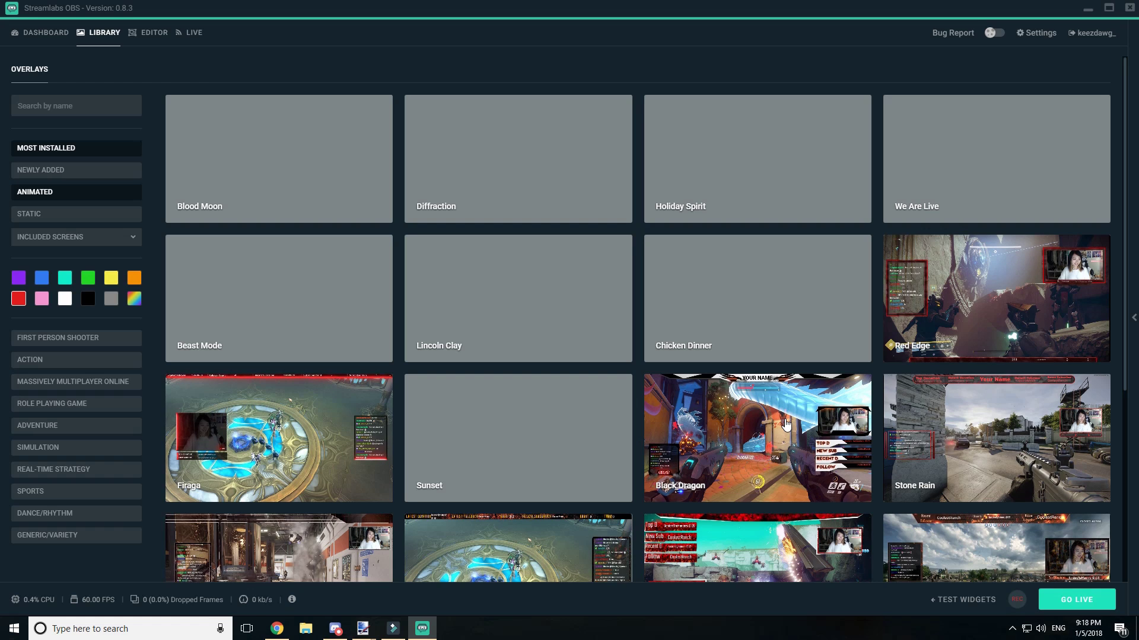
scroll(785, 423, "down", 5)
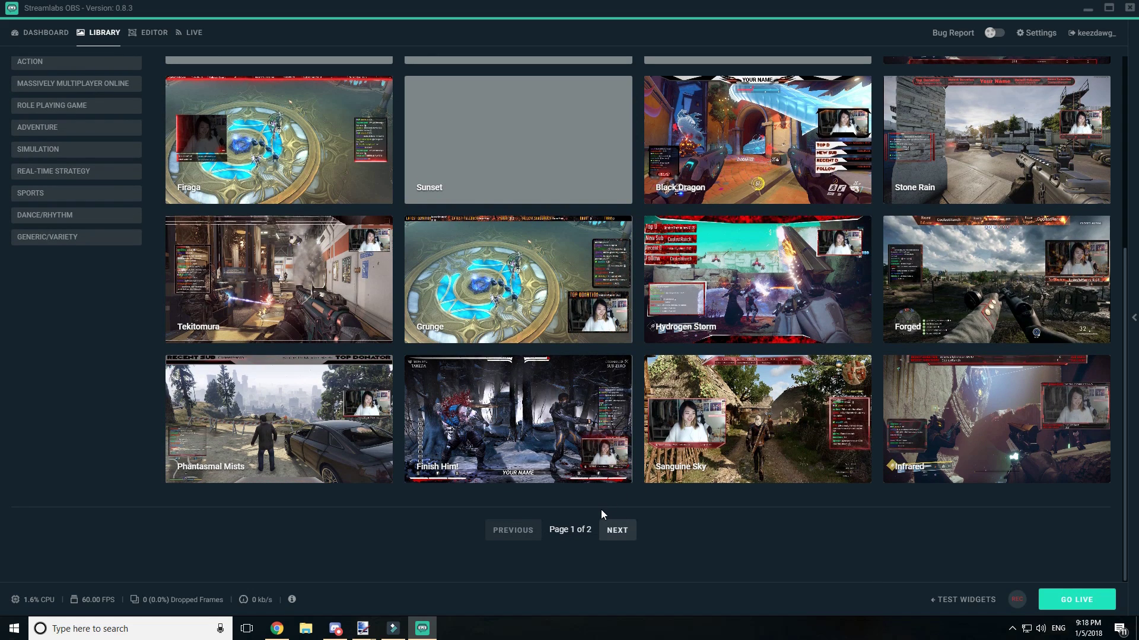
scroll(178, 386, "up", 5)
left_click(18, 300)
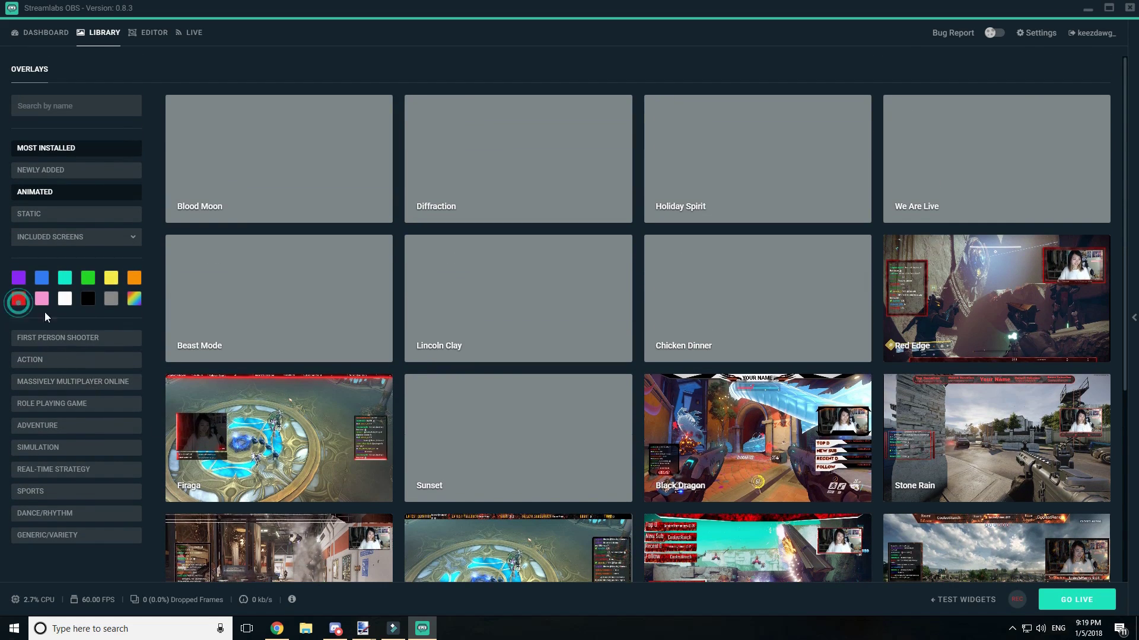
left_click(65, 194)
Reapply the Animated filter and open the Baleful Vortex overlay's details
scroll(172, 332, "down", 5)
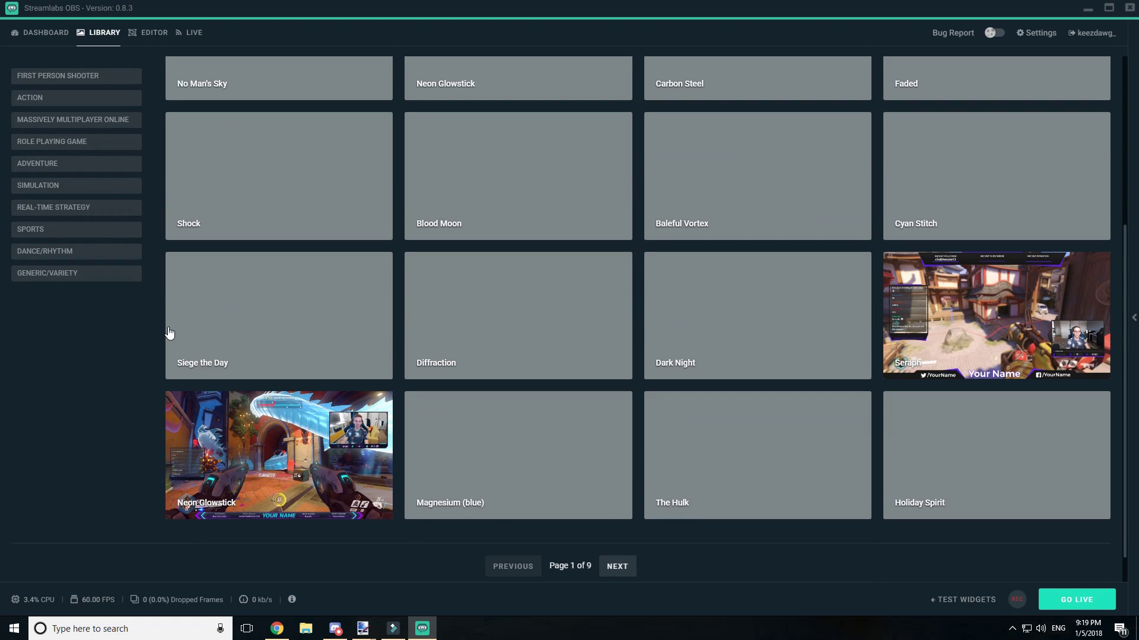
scroll(622, 575, "down", 1)
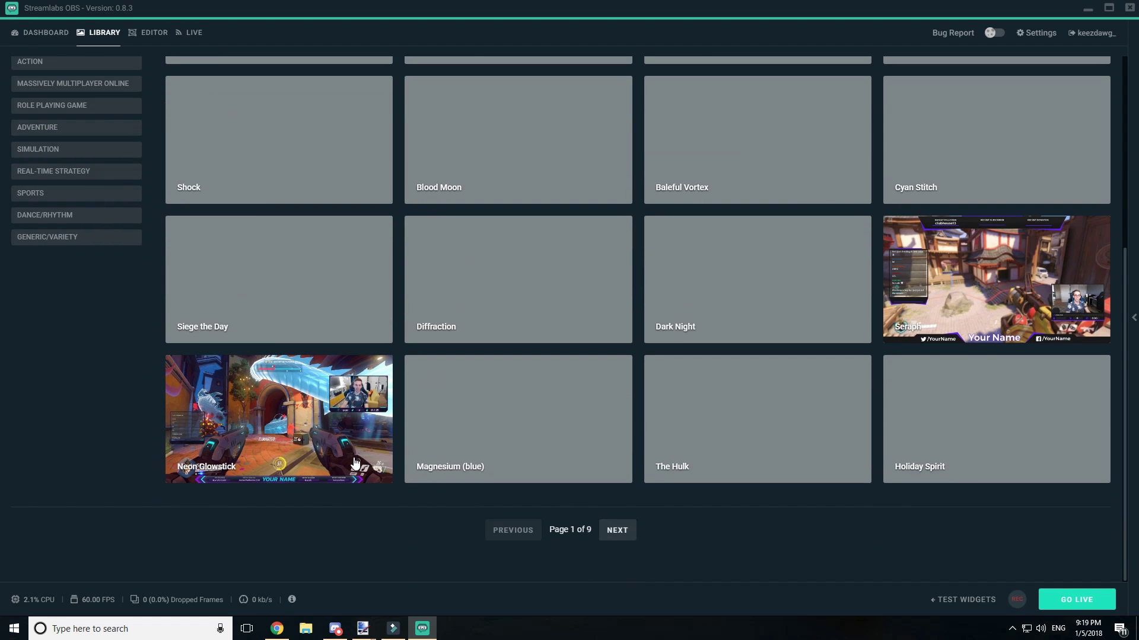
scroll(128, 308, "up", 6)
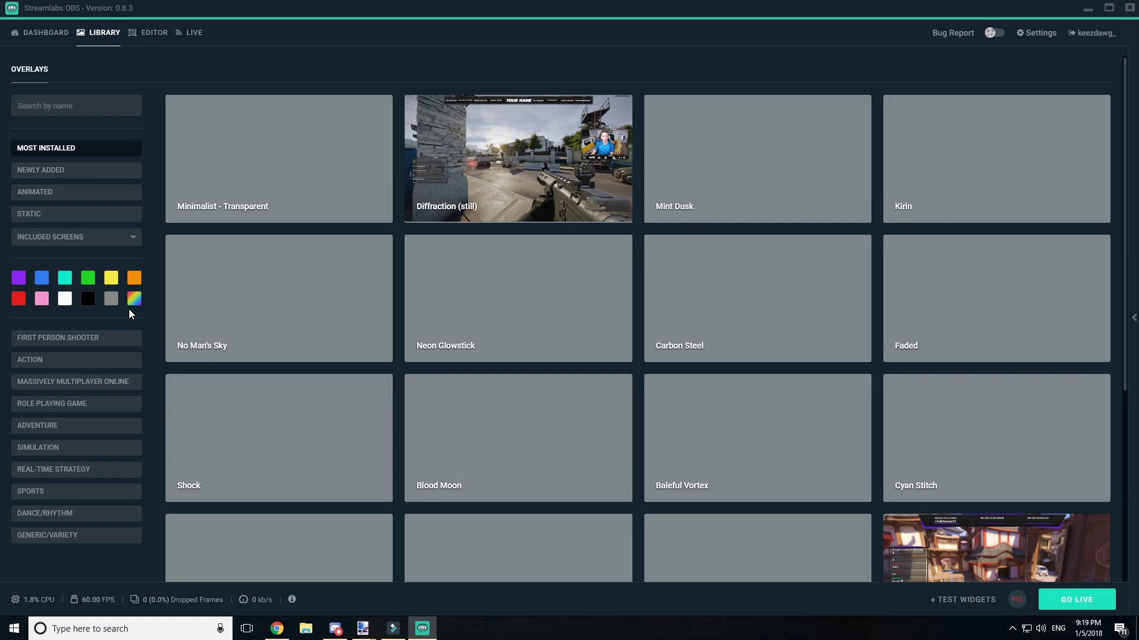
left_click(50, 192)
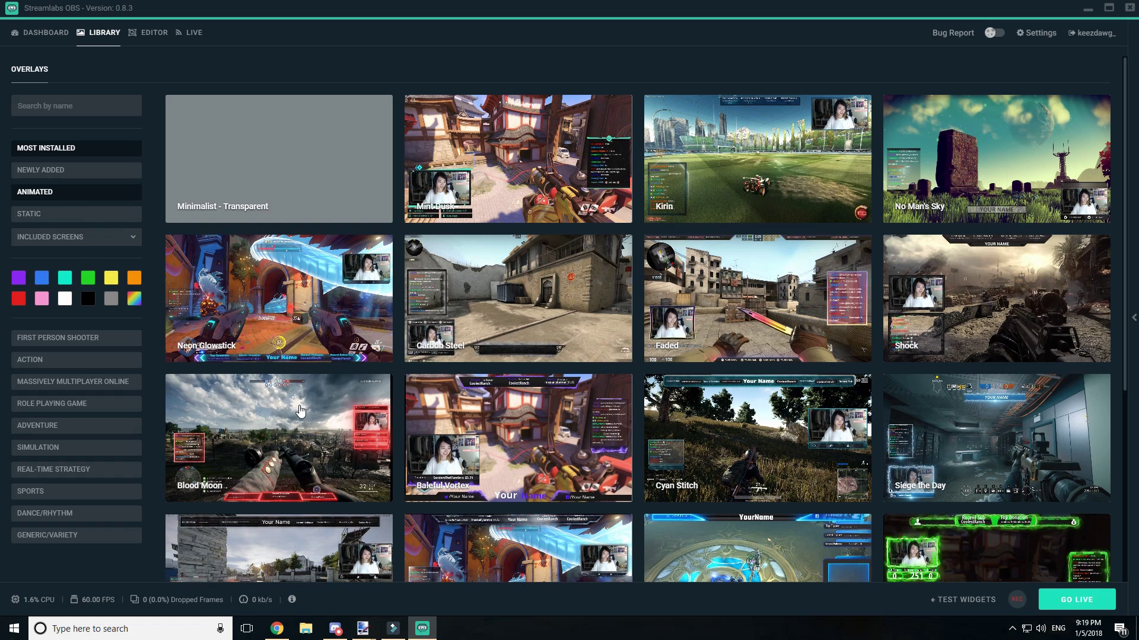
left_click(528, 411)
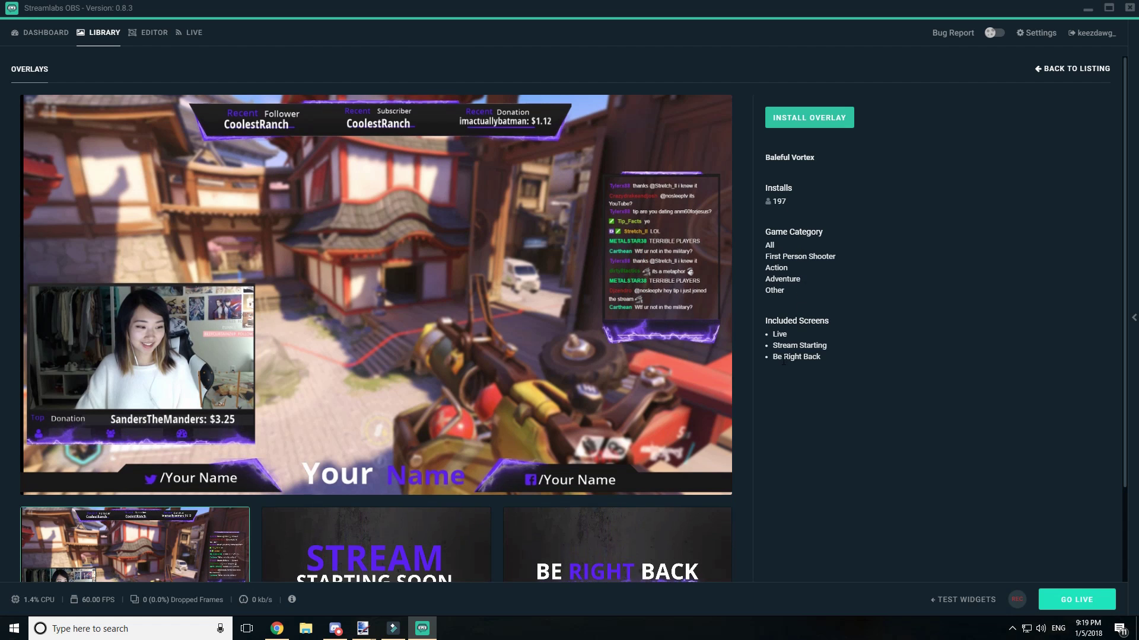
left_click(396, 536)
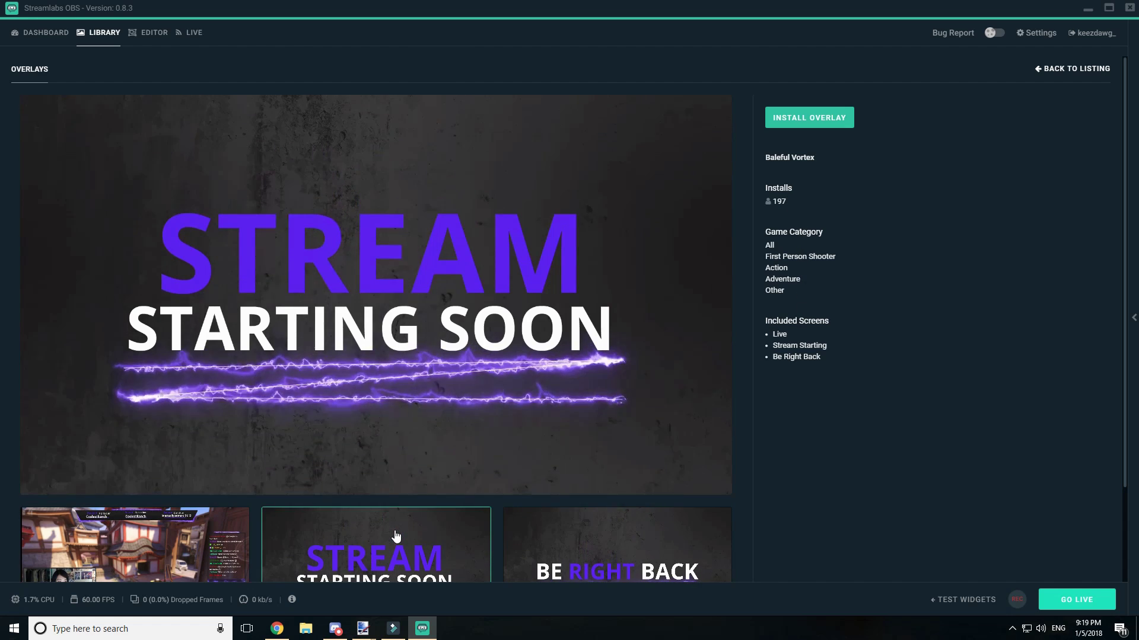
left_click(616, 539)
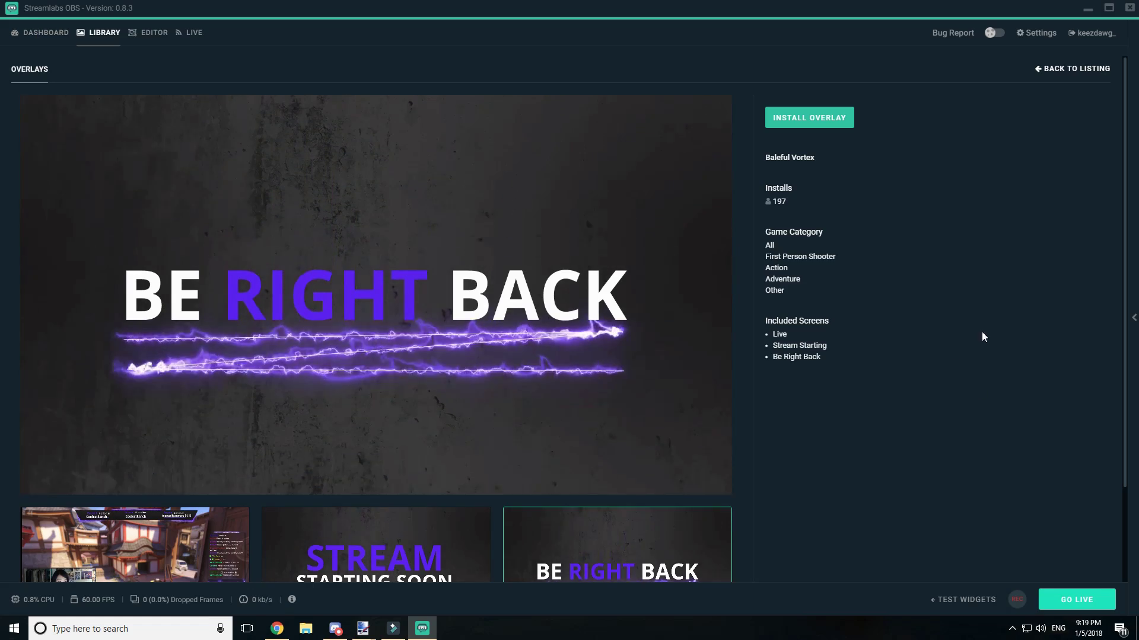
left_click(1073, 70)
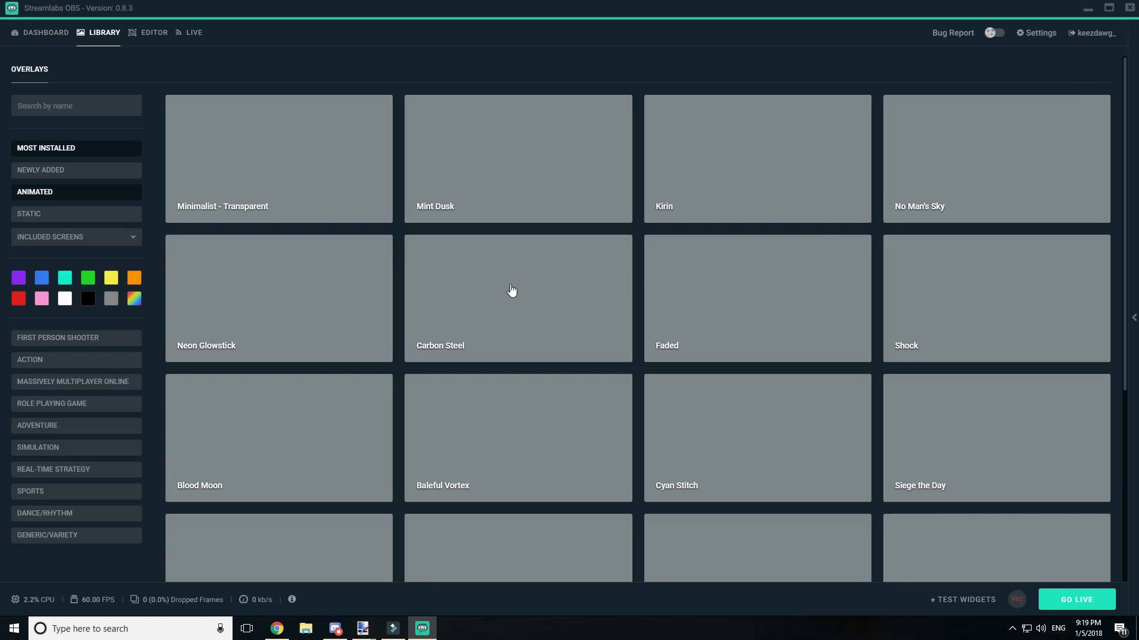